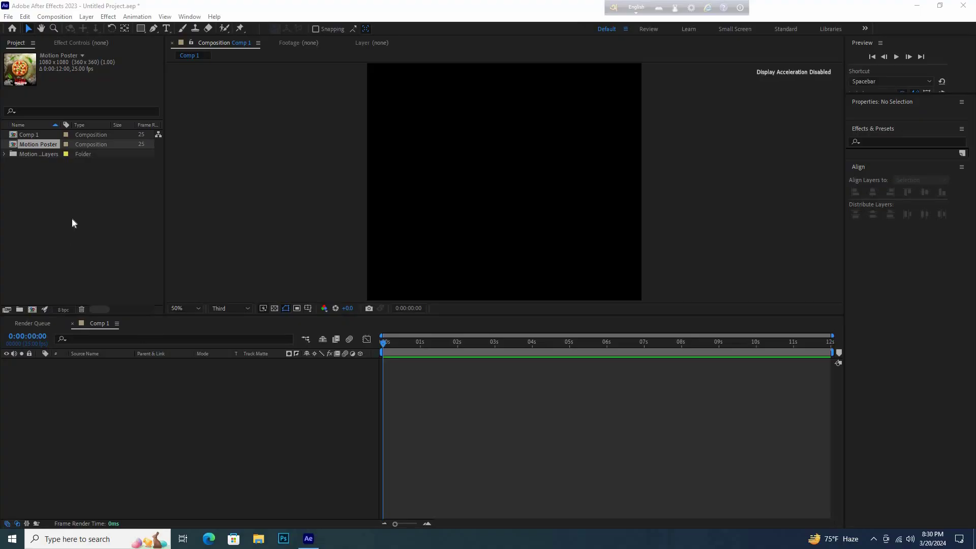
Add the Motion Poster composition to Comp 1 as a layer and open it.
{"action": "left_click_drag", "start_coordinate": [29, 145], "coordinate": [37, 254]}
{"action": "left_click_drag", "start_coordinate": [72, 390], "coordinate": [72, 386]}
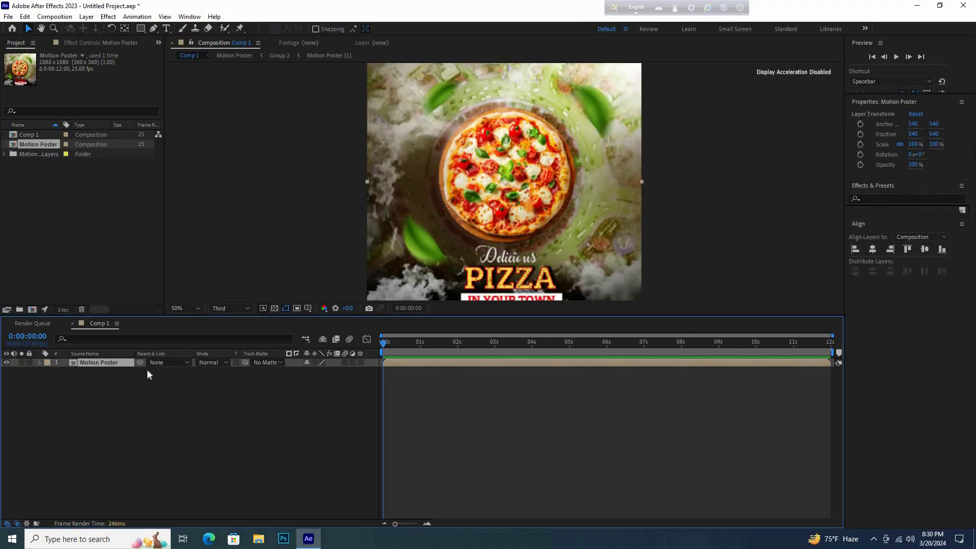
{"action": "double_click", "coordinate": [71, 363]}
{"action": "left_click", "coordinate": [277, 263]}
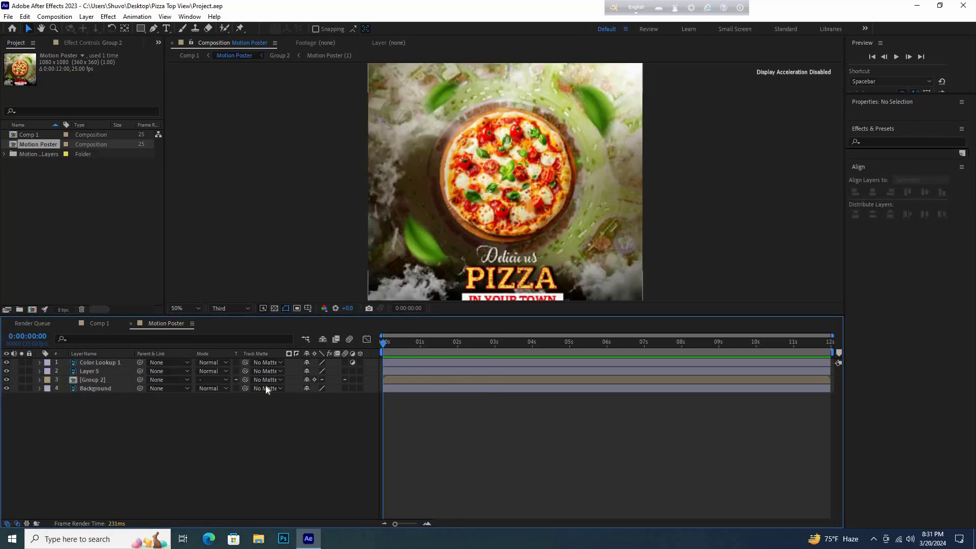
Open Group 2 and move both cloud layers below the Pizza layer.
{"action": "left_click", "coordinate": [73, 381]}
{"action": "double_click", "coordinate": [73, 380]}
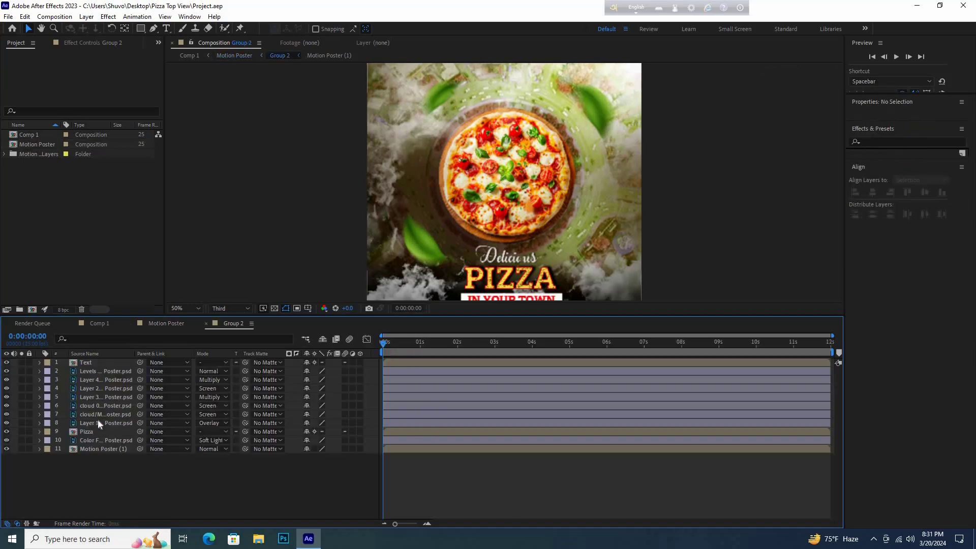
{"action": "left_click", "coordinate": [102, 423]}
{"action": "left_click", "coordinate": [93, 413]}
{"action": "left_click", "coordinate": [72, 404], "text": "shift"}
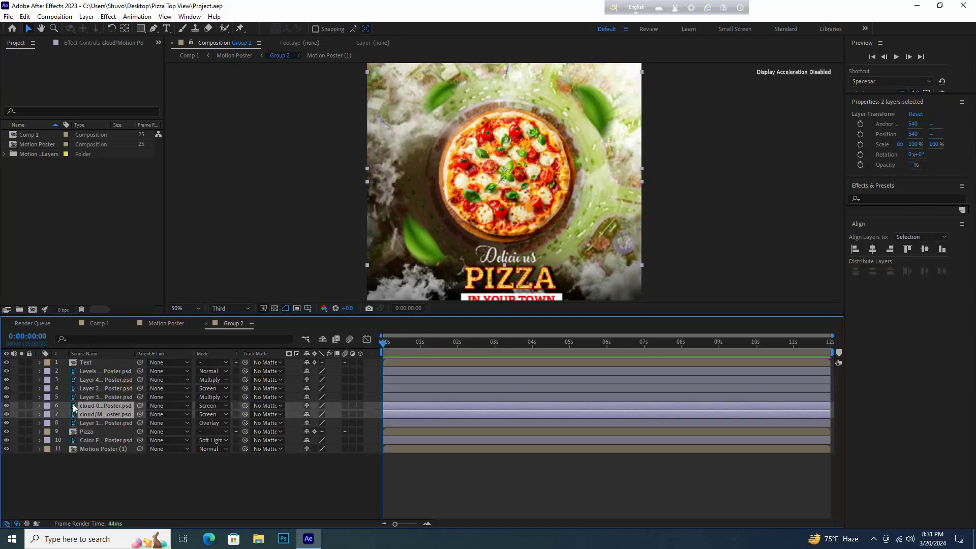
{"action": "left_click_drag", "start_coordinate": [72, 403], "coordinate": [85, 431]}
Move the Layer 2 image beneath Pizza, then select the Pizza layer.
{"action": "left_click", "coordinate": [83, 390]}
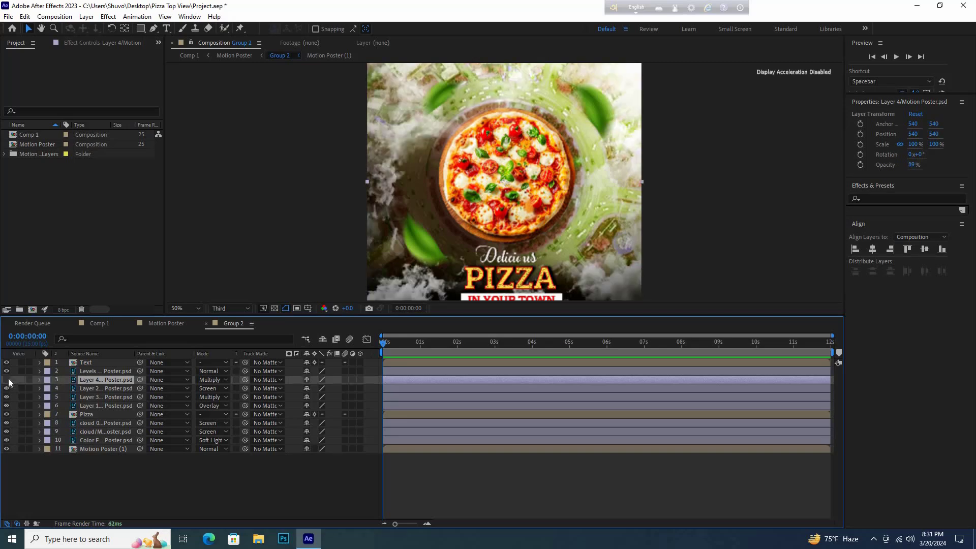
{"action": "left_click", "coordinate": [84, 397]}
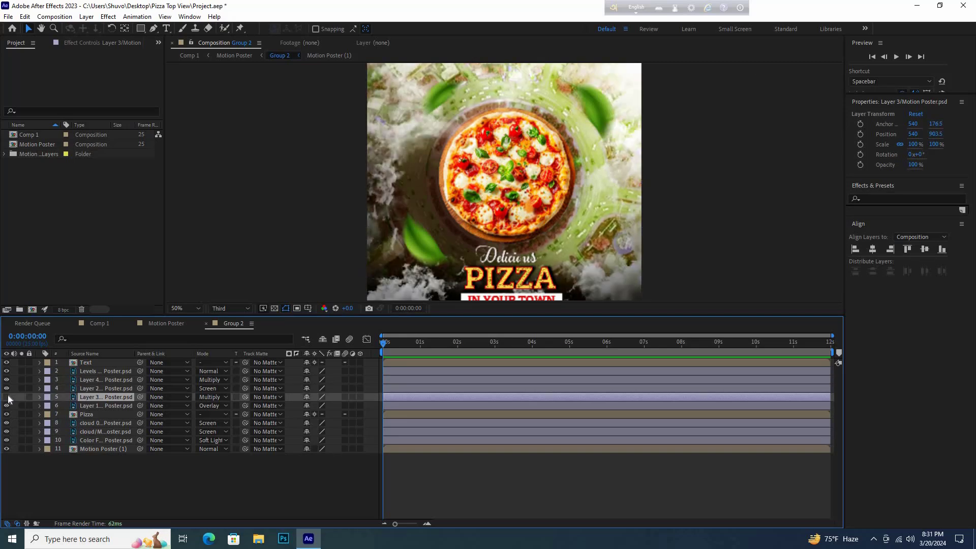
{"action": "left_click_drag", "start_coordinate": [82, 390], "coordinate": [90, 420]}
{"action": "left_click", "coordinate": [80, 406]}
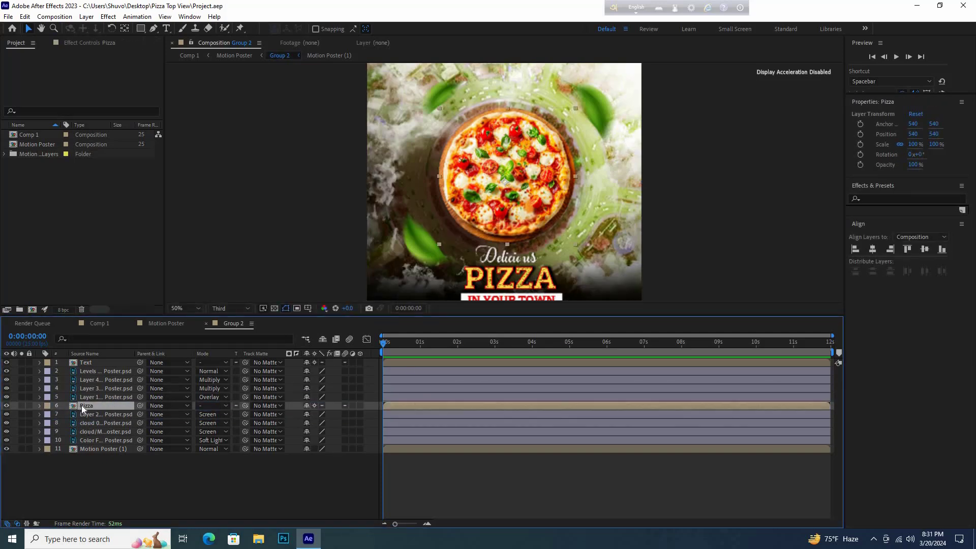
{"action": "key", "text": "y"}
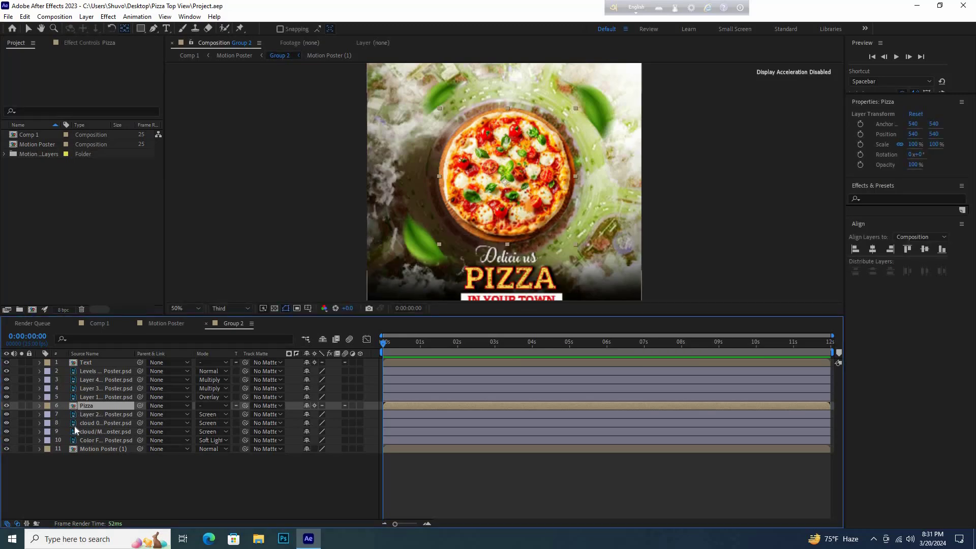
Set Position and Rotation keyframes on the pizza at one second.
{"action": "key", "text": "p"}
{"action": "key", "text": "shift+r"}
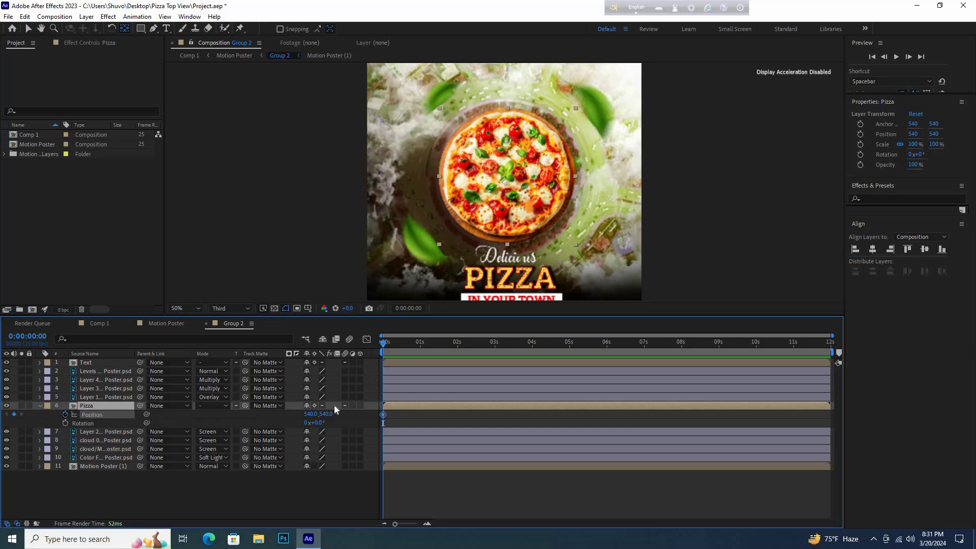
{"action": "key", "text": "alt+shift+r"}
{"action": "left_click", "coordinate": [421, 344]}
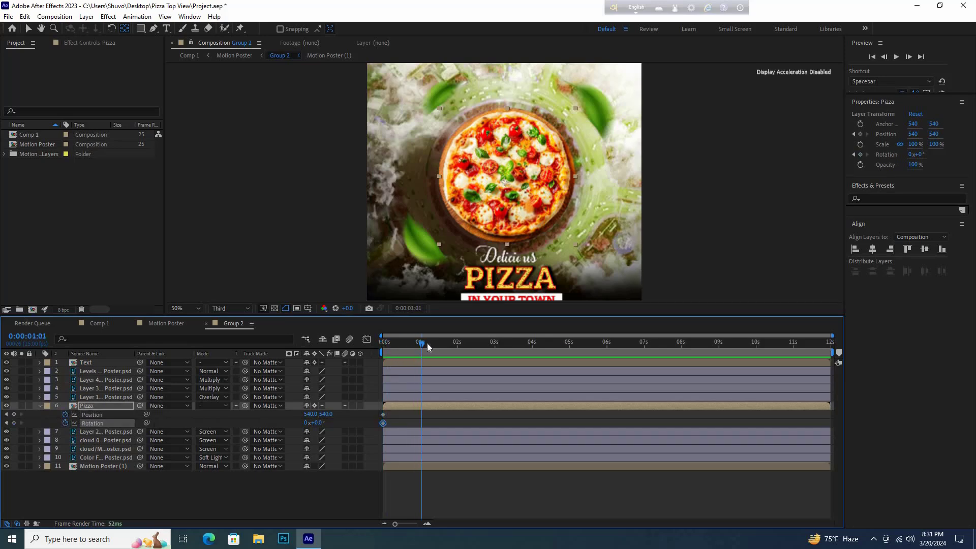
{"action": "key", "text": "Page_Up"}
{"action": "left_click", "coordinate": [14, 423]}
{"action": "left_click", "coordinate": [14, 415]}
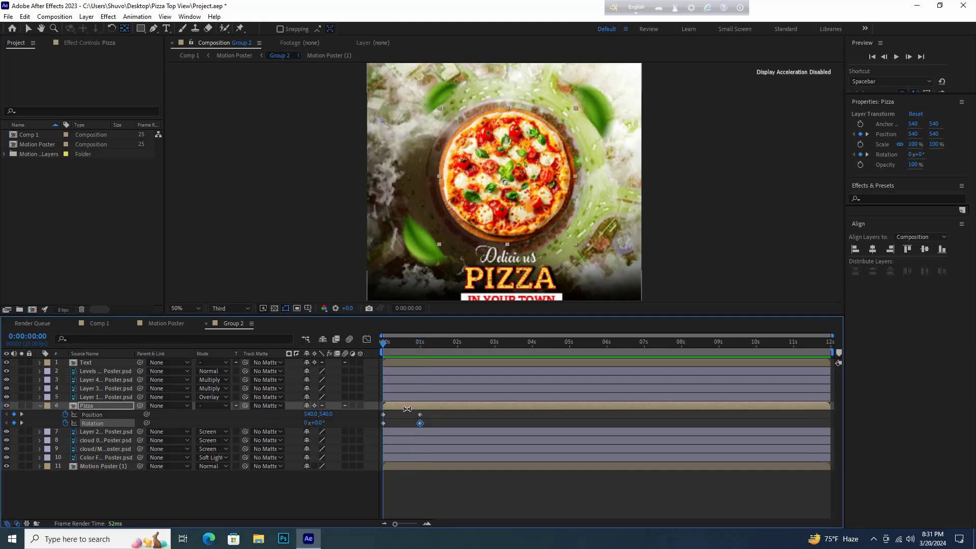
At 0s, move the pizza off-frame right to x 1372, set Rotation to 180°, and save.
{"action": "key", "text": "Home"}
{"action": "key", "text": "F2"}
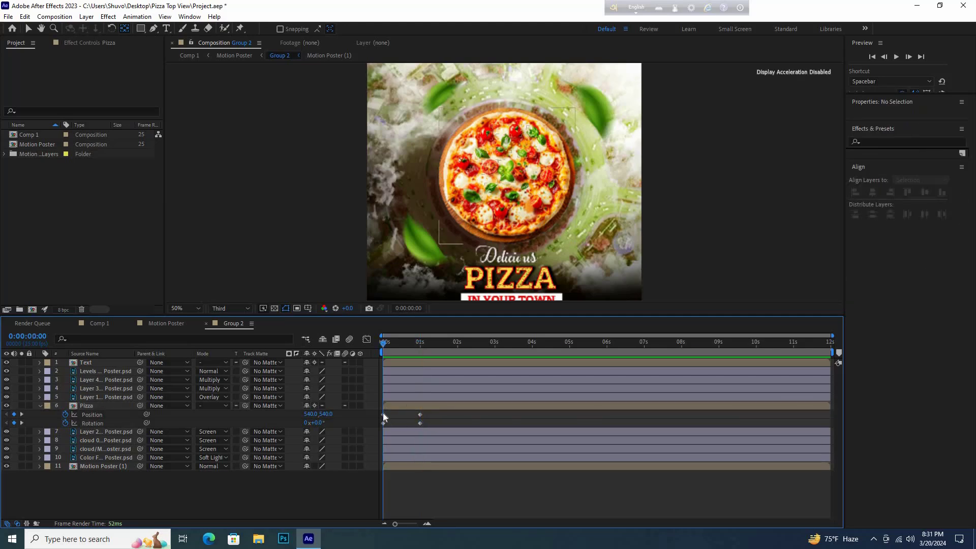
{"action": "left_click", "coordinate": [383, 414]}
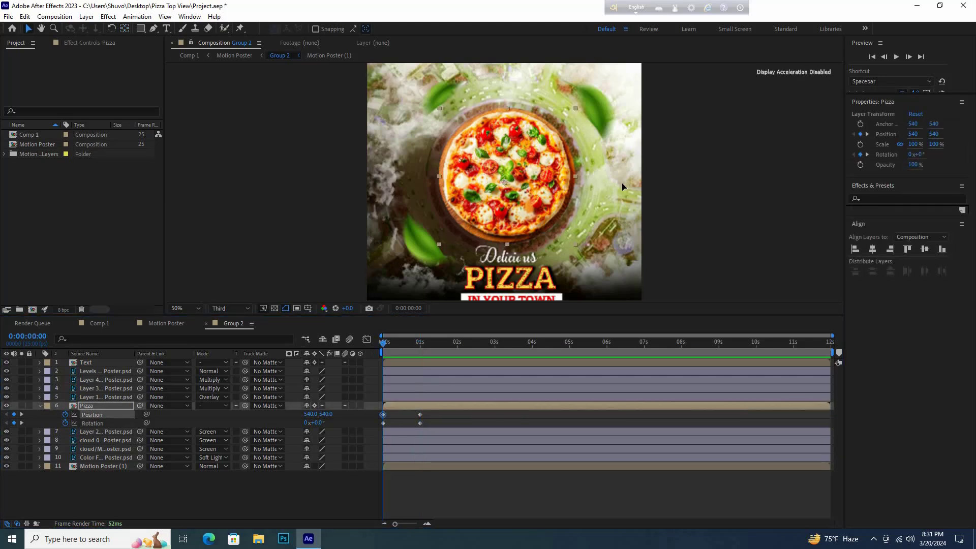
{"action": "left_click_drag", "start_coordinate": [491, 201], "coordinate": [702, 201]}
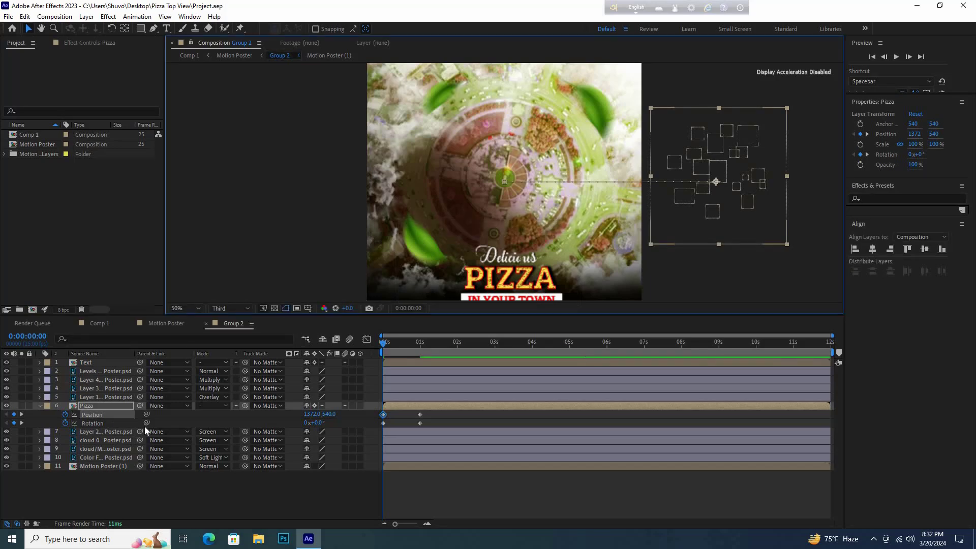
{"action": "left_click", "coordinate": [90, 423]}
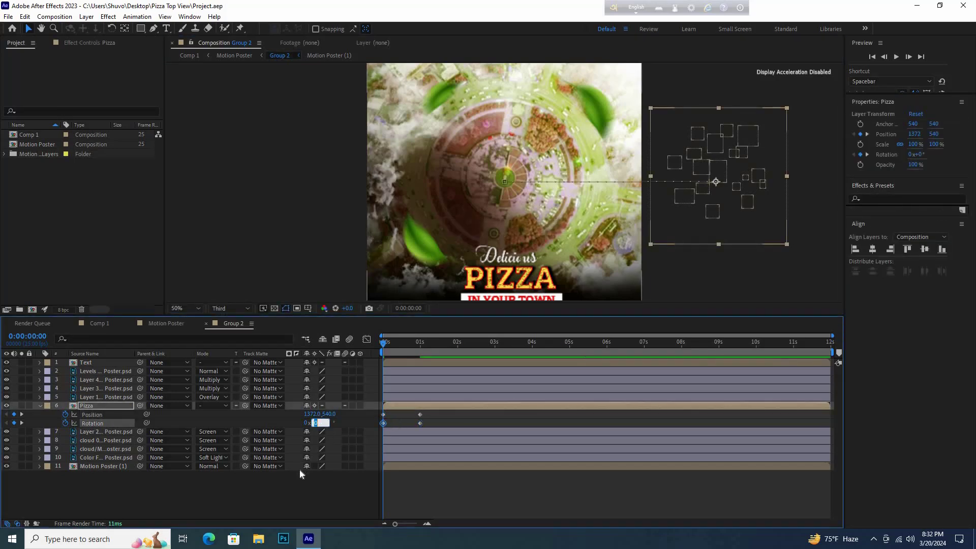
{"action": "type", "text": "180"}
{"action": "key", "text": "Return"}
{"action": "key", "text": "ctrl+s"}
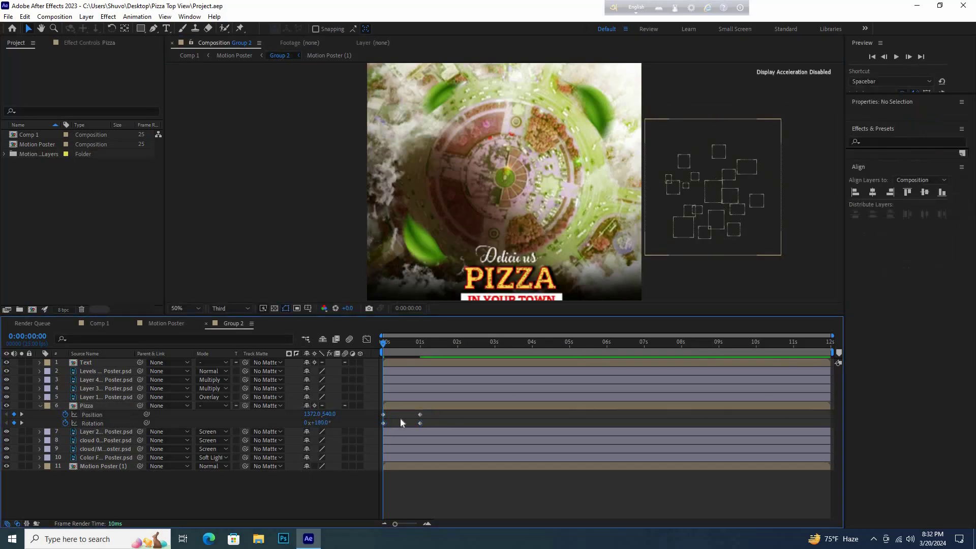
Apply Easy Ease to all four pizza keyframes and preview the roll-in.
{"action": "left_click_drag", "start_coordinate": [436, 411], "coordinate": [380, 427]}
{"action": "right_click", "coordinate": [384, 423]}
{"action": "mouse_move", "coordinate": [458, 412]}
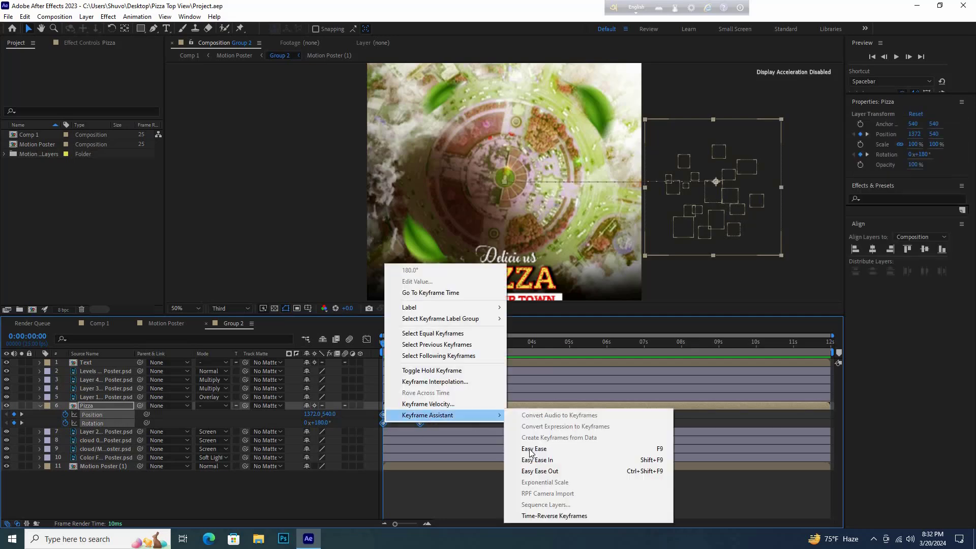
{"action": "left_click", "coordinate": [531, 448]}
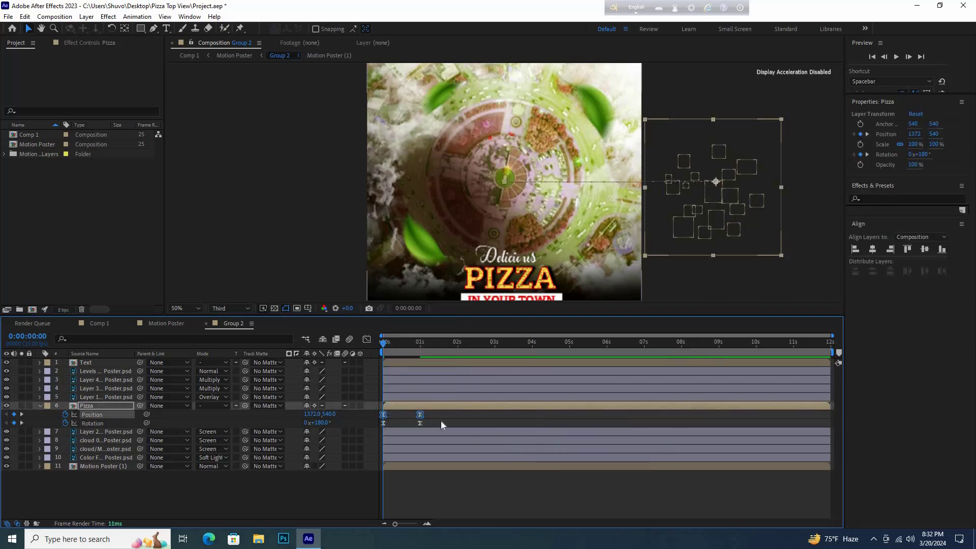
{"action": "left_click", "coordinate": [444, 413]}
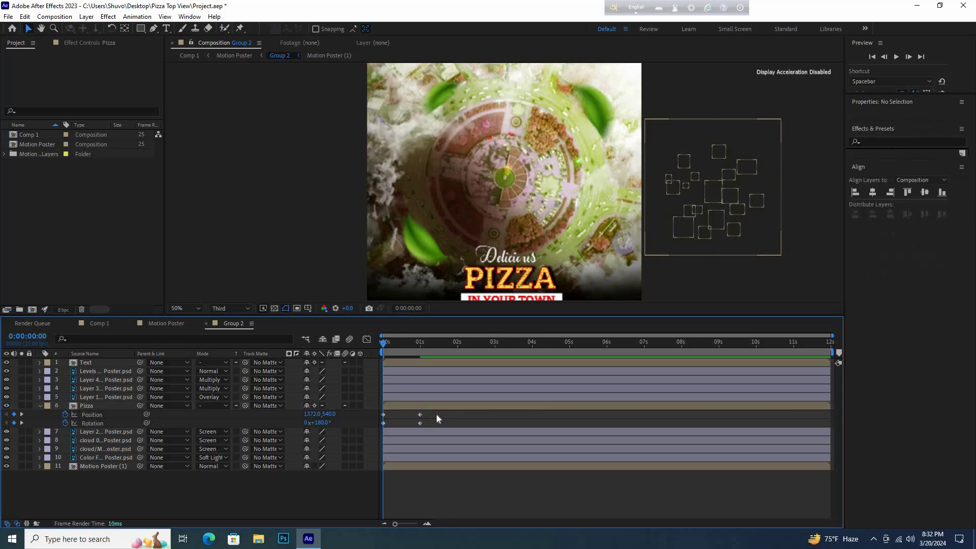
{"action": "key", "text": "space"}
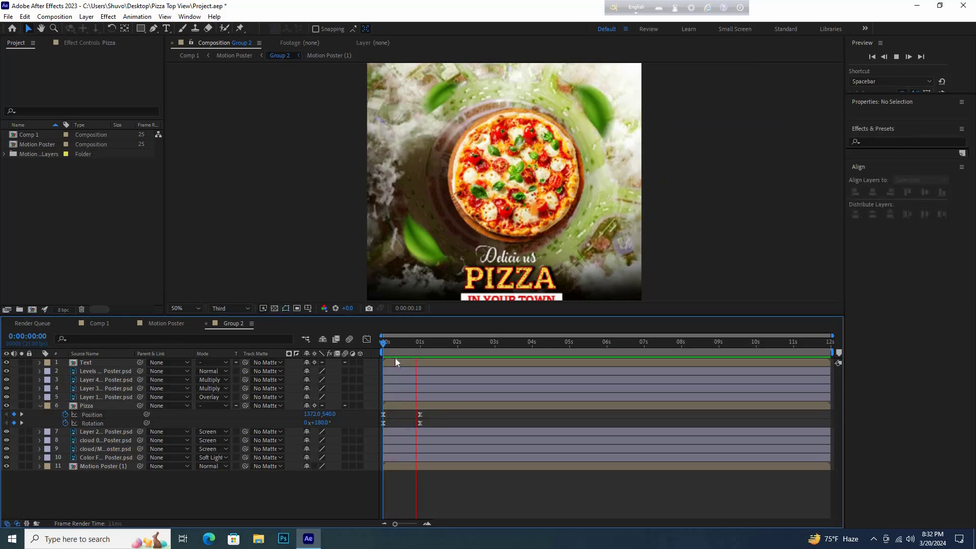
{"action": "left_click", "coordinate": [447, 408]}
{"action": "left_click_drag", "start_coordinate": [386, 420], "coordinate": [427, 410]}
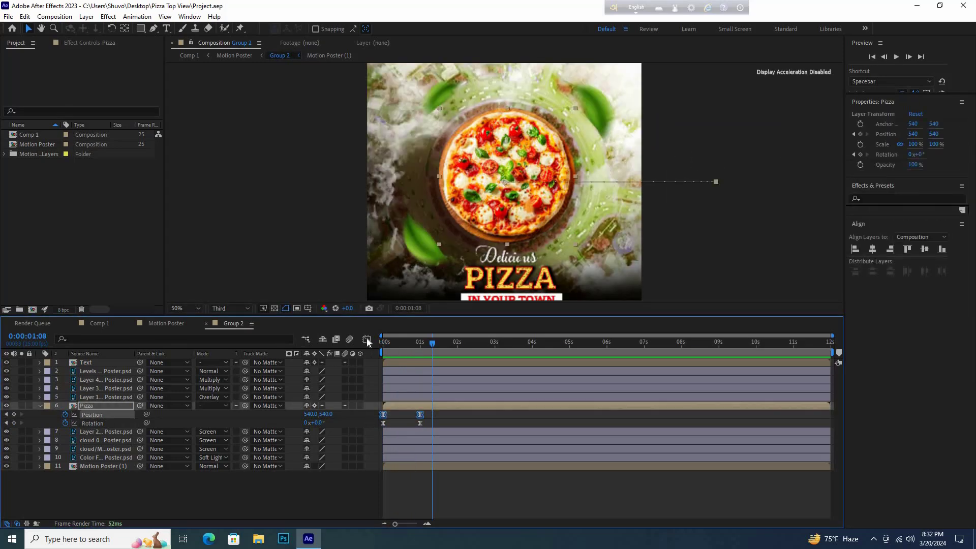
Ease both pizza Position and Rotation keyframes in the speed graph with F9.
{"action": "key", "text": "shift+F3"}
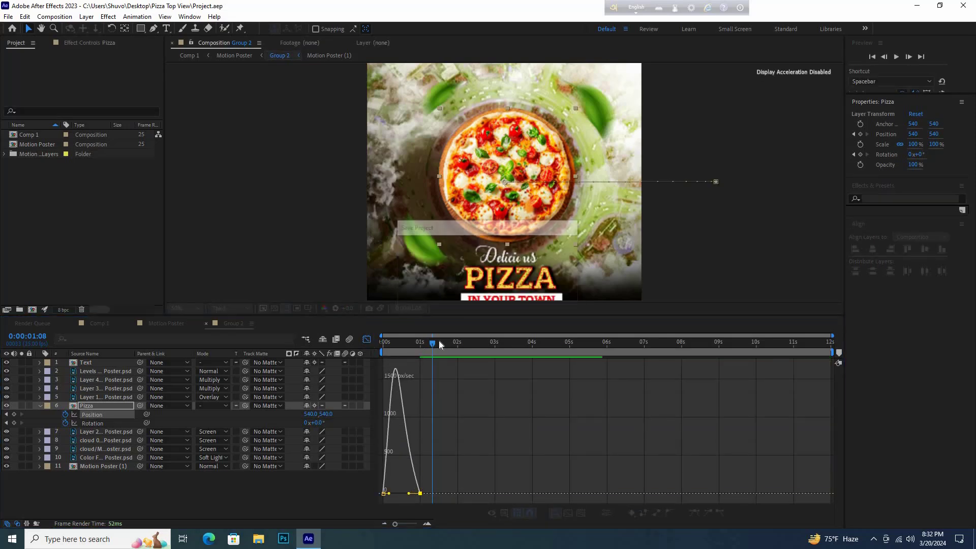
{"action": "key", "text": "shift+F3"}
{"action": "key", "text": "Home"}
{"action": "key", "text": "space"}
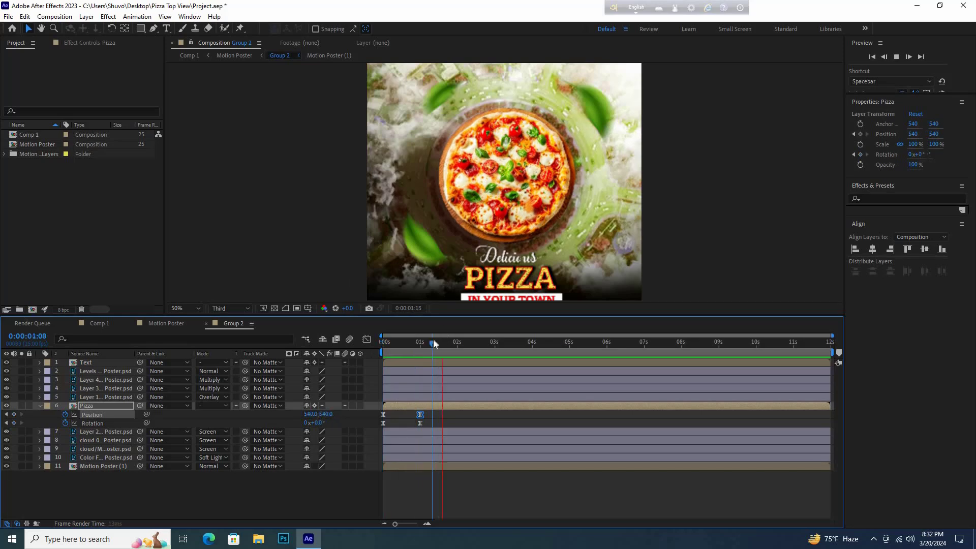
{"action": "left_click", "coordinate": [429, 413]}
{"action": "left_click_drag", "start_coordinate": [380, 410], "coordinate": [425, 428]}
{"action": "key", "text": "shift+F3"}
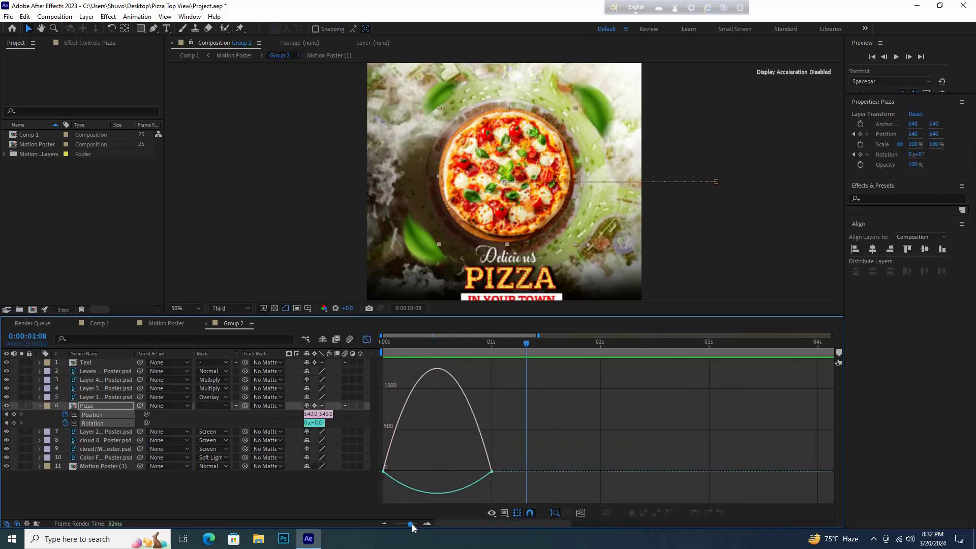
{"action": "left_click_drag", "start_coordinate": [394, 524], "coordinate": [412, 524]}
{"action": "left_click_drag", "start_coordinate": [526, 456], "coordinate": [379, 499]}
{"action": "key", "text": "F9"}
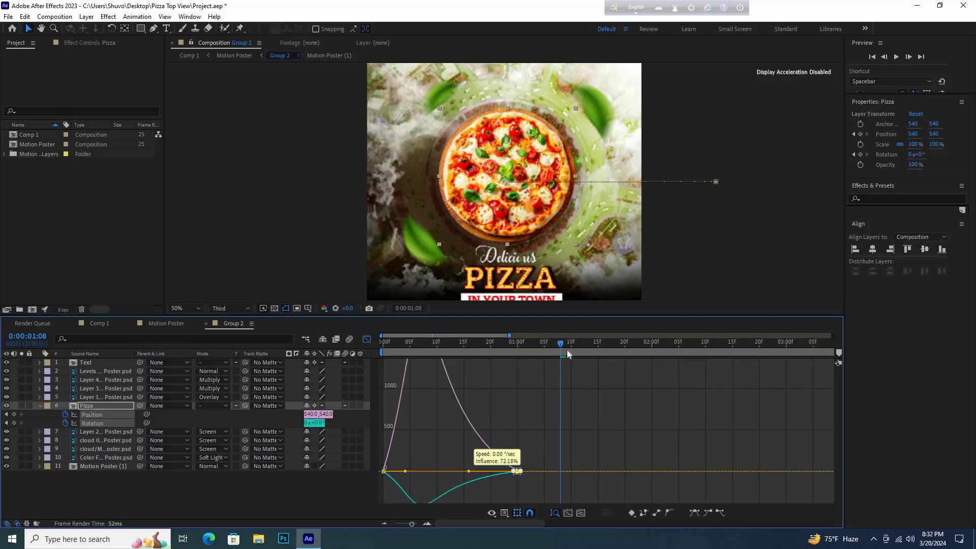
Preview the fast-in, gently settling entrance and zoom the timeline back out to 12 seconds.
{"action": "key", "text": "space"}
{"action": "left_click_drag", "start_coordinate": [540, 343], "coordinate": [523, 343]}
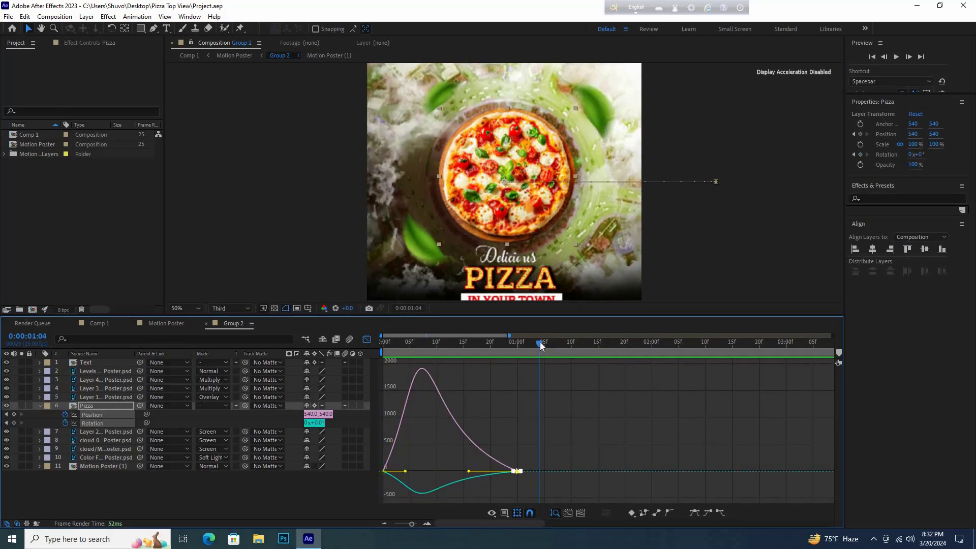
{"action": "left_click", "coordinate": [538, 342]}
{"action": "key", "text": "space"}
{"action": "left_click_drag", "start_coordinate": [583, 343], "coordinate": [403, 343]}
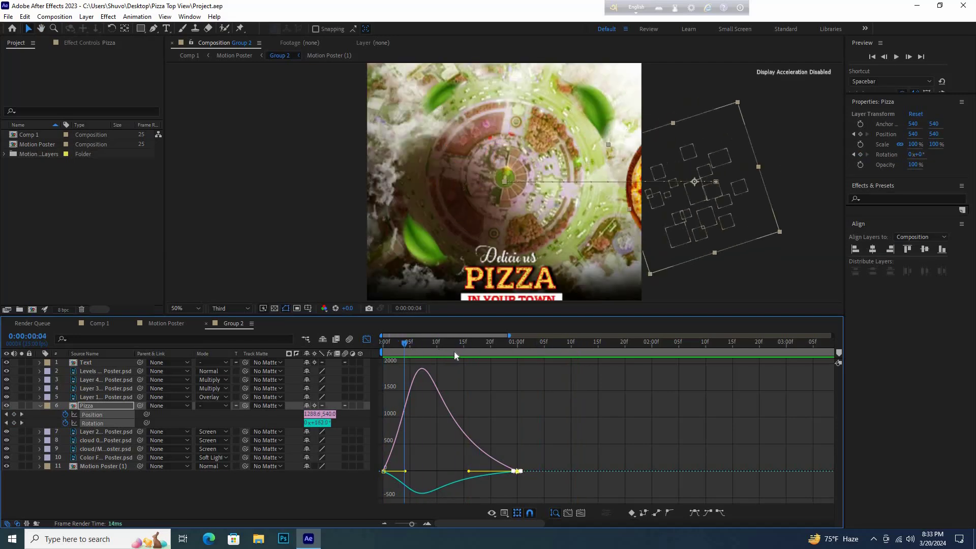
{"action": "key", "text": "space"}
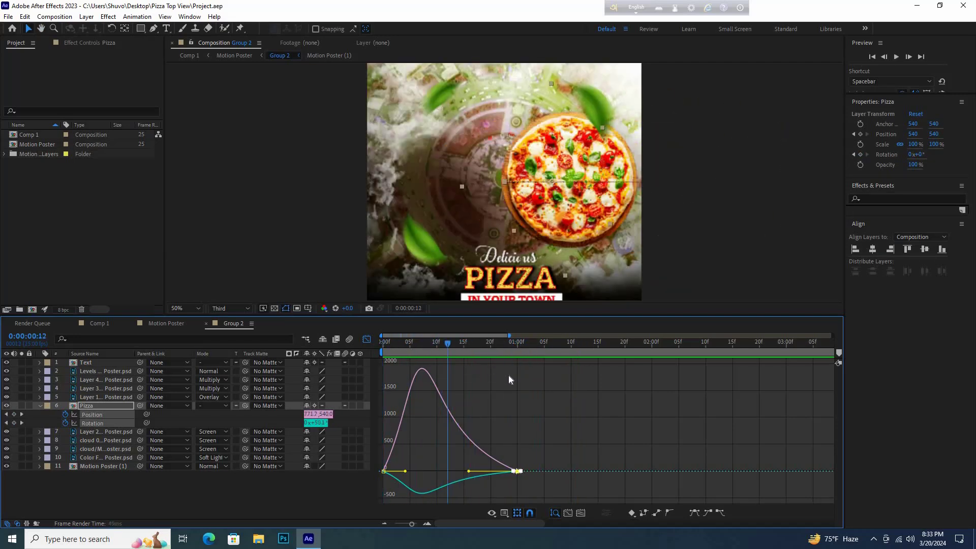
{"action": "key", "text": "shift+F3"}
{"action": "key", "text": "F2"}
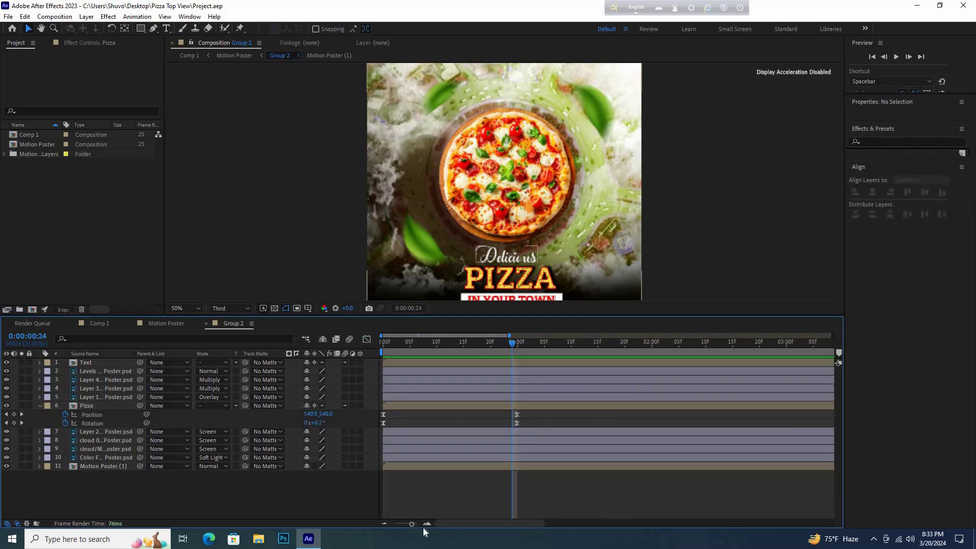
{"action": "left_click", "coordinate": [394, 525]}
{"action": "key", "text": "Page_Down"}
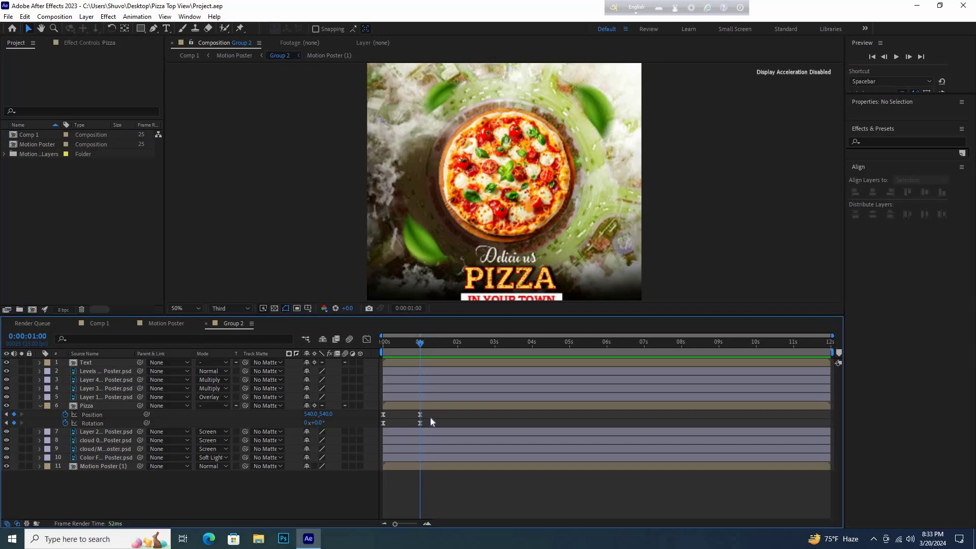
Open the Pizza comp and switch on 3D for all 19 topping layers.
{"action": "double_click", "coordinate": [75, 406]}
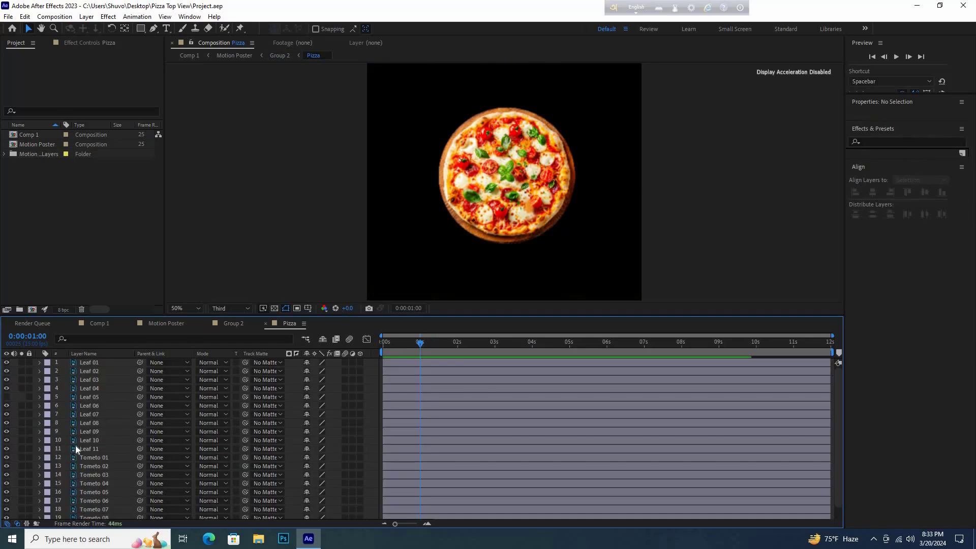
{"action": "left_click", "coordinate": [89, 364]}
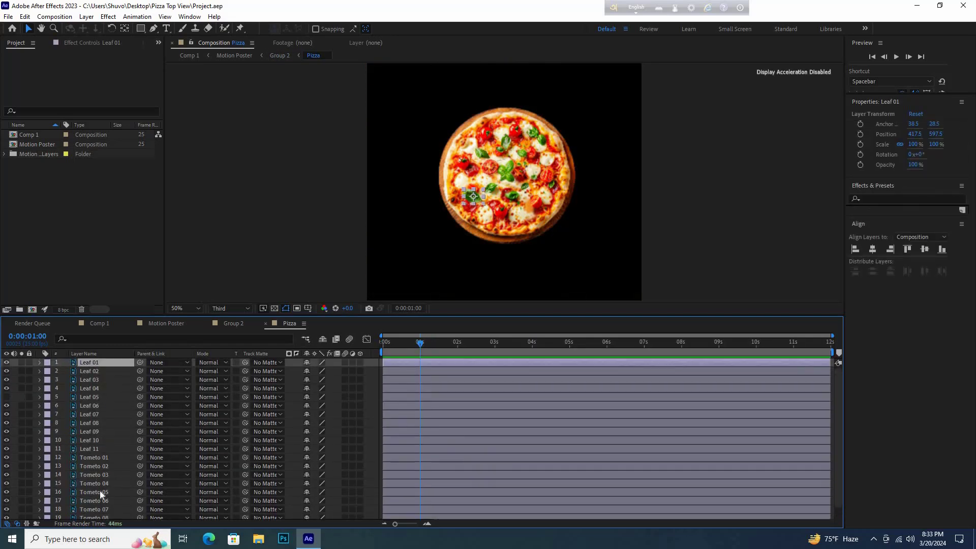
{"action": "key", "text": "ctrl+a"}
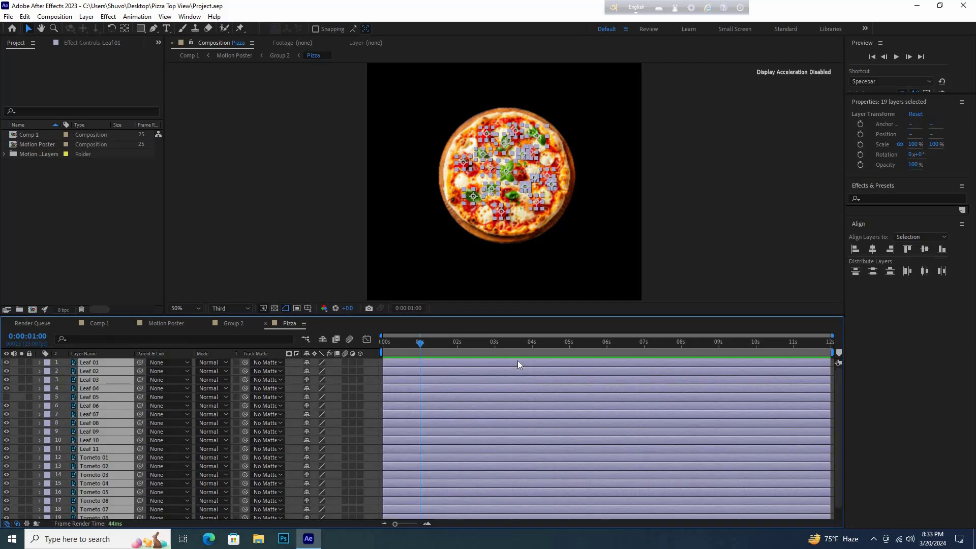
{"action": "left_click", "coordinate": [360, 362]}
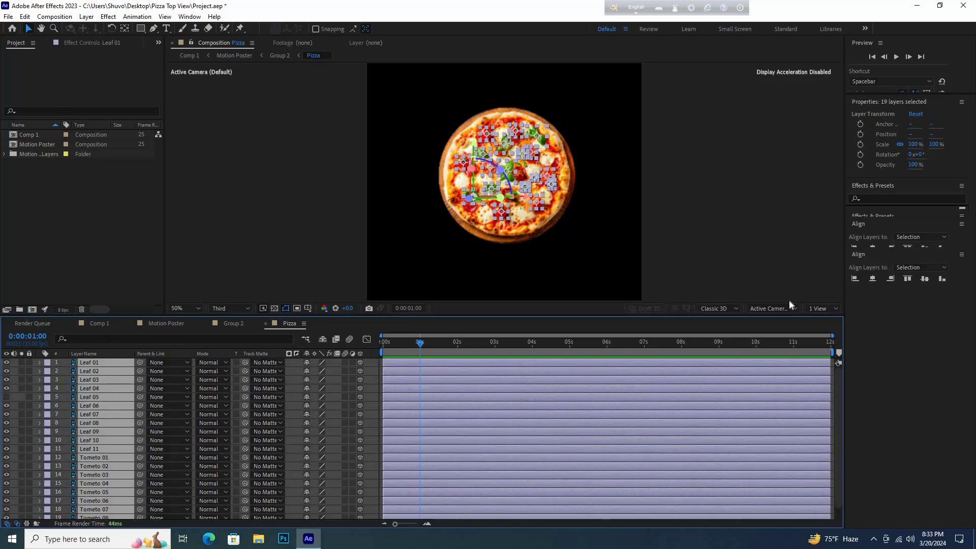
Split the viewer into two side-by-side Top views at 50% zoom.
{"action": "left_click", "coordinate": [449, 205]}
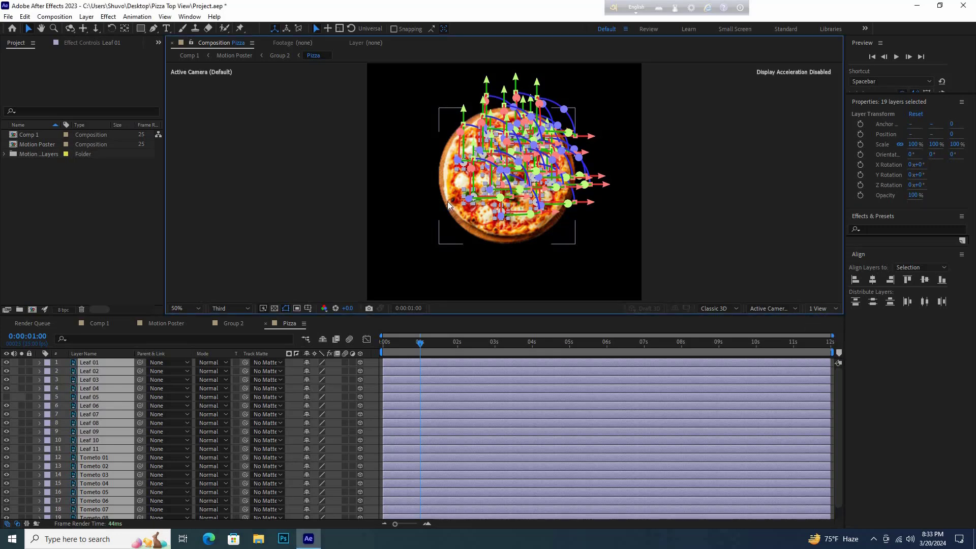
{"action": "key", "text": "F10"}
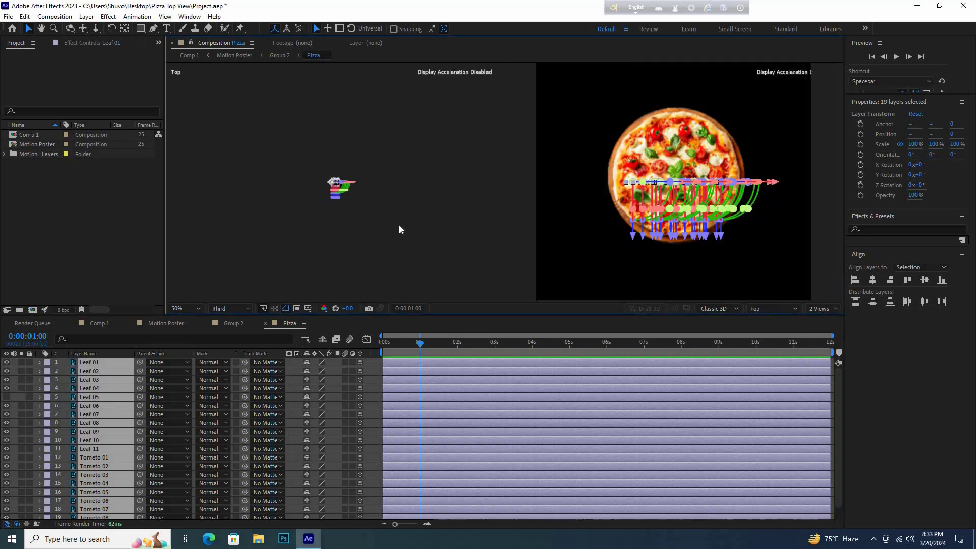
{"action": "left_click", "coordinate": [621, 237]}
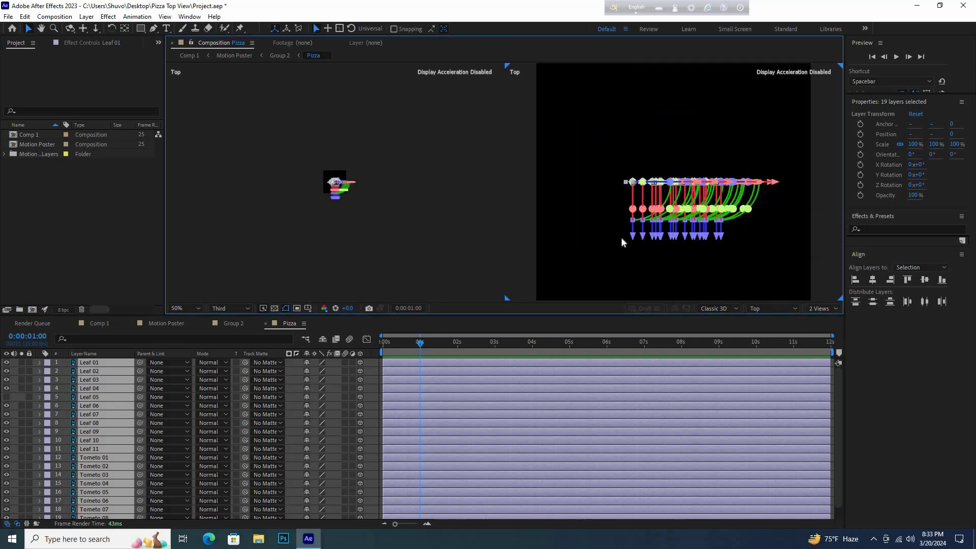
{"action": "key", "text": "comma"}
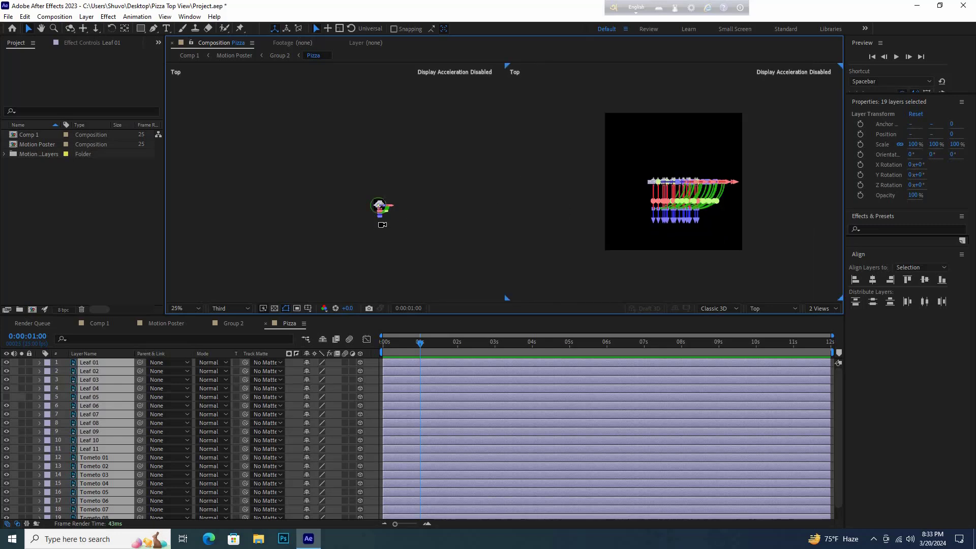
{"action": "key", "text": "period"}
{"action": "left_click", "coordinate": [400, 235]}
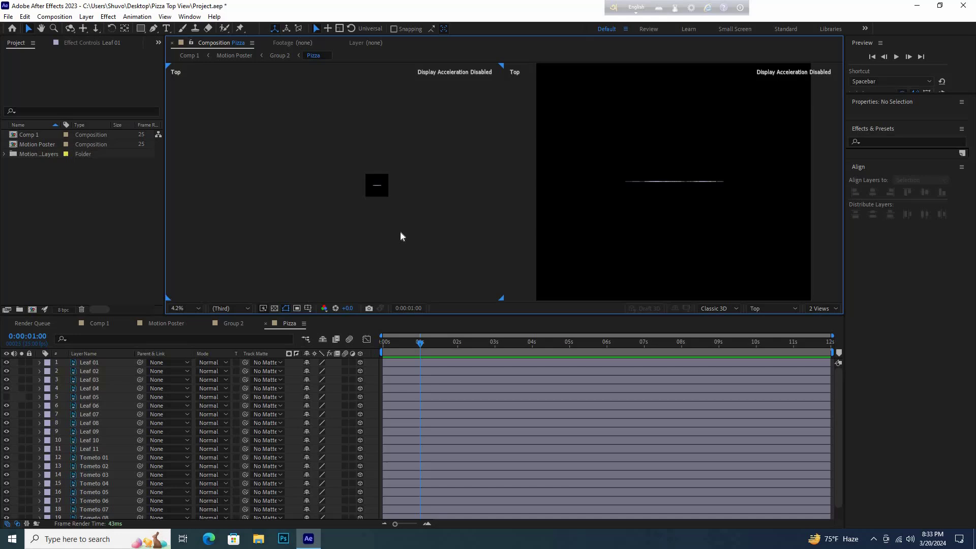
Select Leaf 01 through Tometo 08 and check which camera view is in use.
{"action": "left_click", "coordinate": [96, 363]}
{"action": "scroll", "coordinate": [98, 505], "scroll_direction": "down", "scroll_amount": 1}
{"action": "left_click", "coordinate": [99, 503], "text": "shift"}
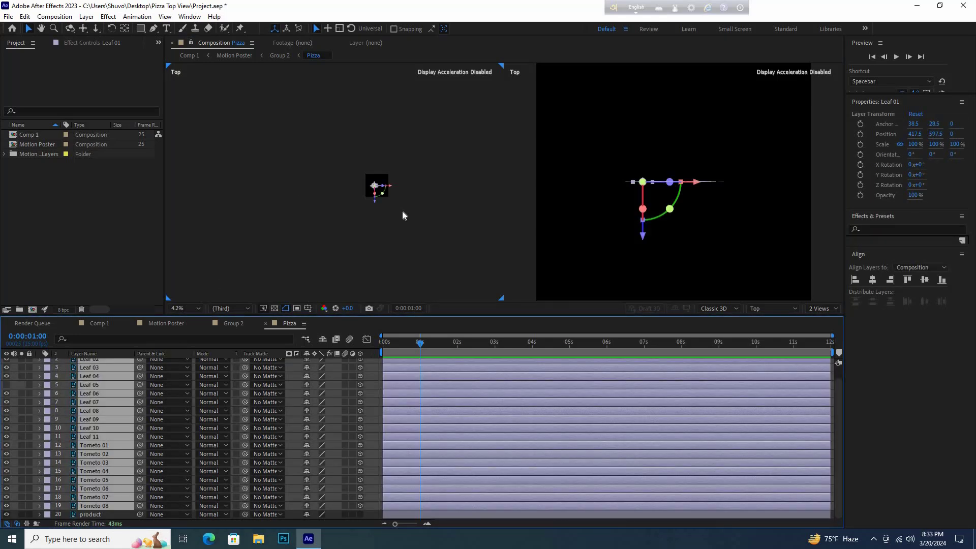
{"action": "left_click", "coordinate": [758, 309]}
{"action": "left_click", "coordinate": [768, 372]}
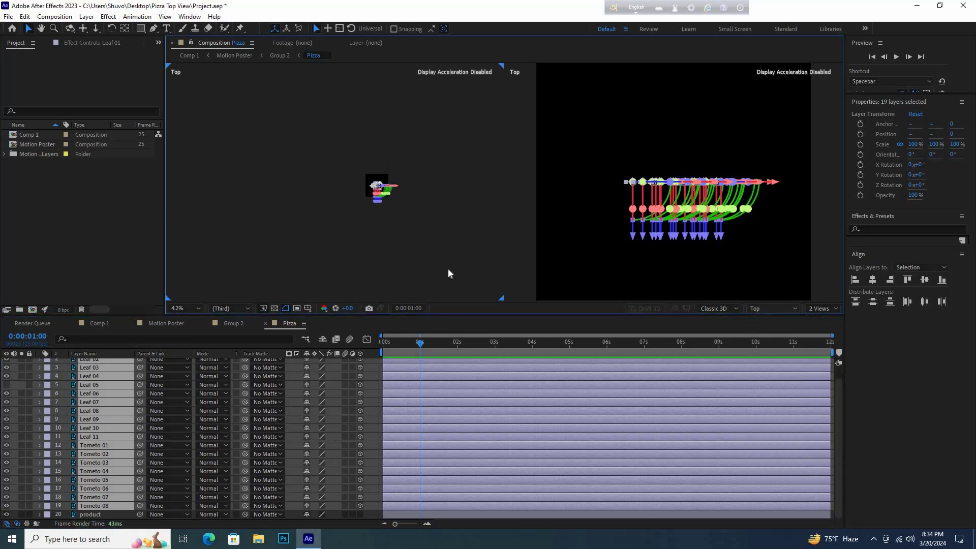
{"action": "left_click", "coordinate": [448, 267]}
Reselect all the topping layers in the Pizza comp.
{"action": "scroll", "coordinate": [91, 365], "scroll_direction": "up", "scroll_amount": 1}
{"action": "left_click", "coordinate": [90, 365]}
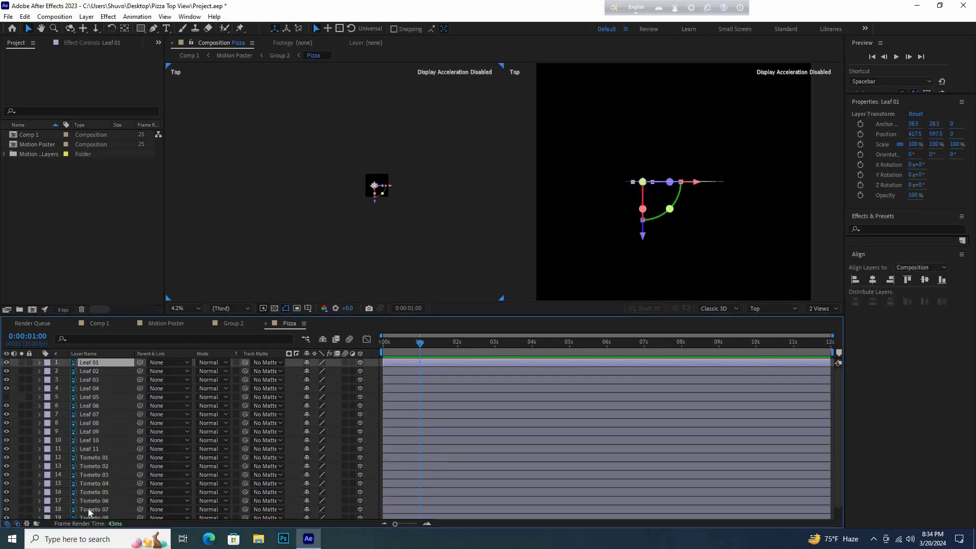
{"action": "scroll", "coordinate": [103, 509], "scroll_direction": "down", "scroll_amount": 1}
{"action": "left_click", "coordinate": [89, 511], "text": "shift"}
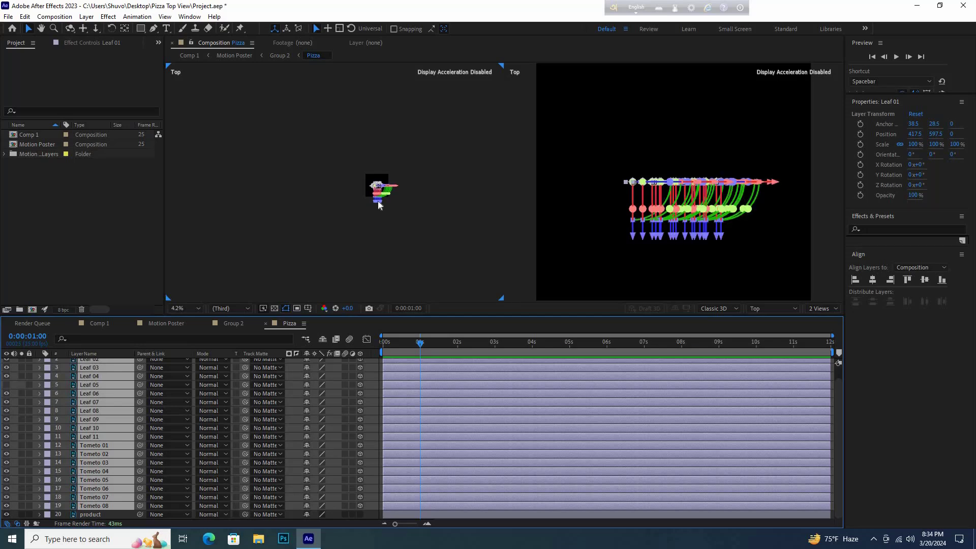
{"action": "scroll", "coordinate": [363, 202], "scroll_direction": "up", "scroll_amount": 2}
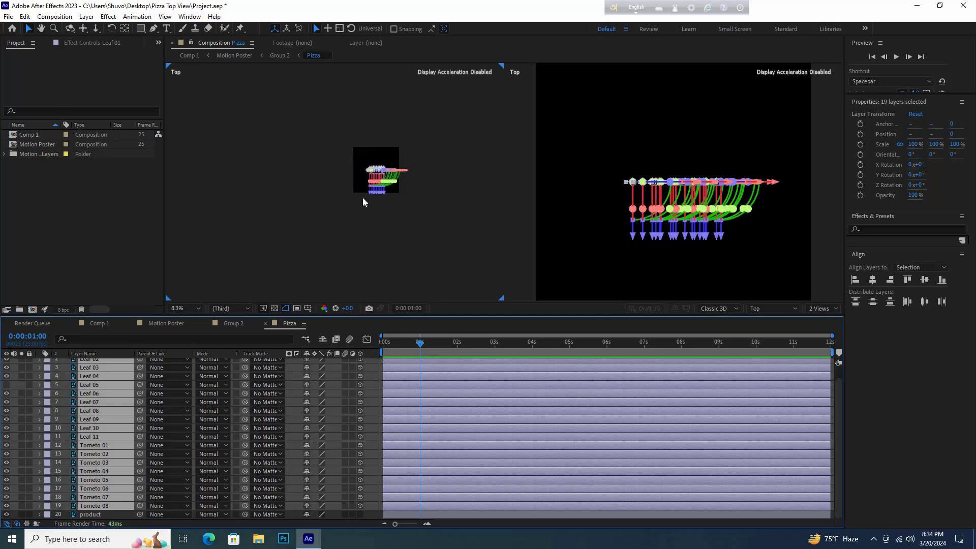
{"action": "left_click", "coordinate": [366, 167]}
{"action": "scroll", "coordinate": [365, 169], "scroll_direction": "up", "scroll_amount": 3}
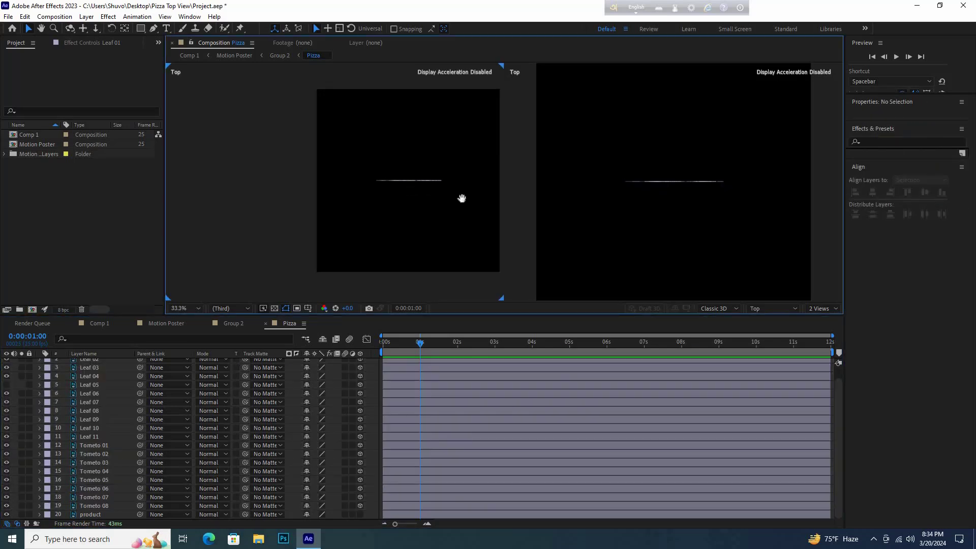
{"action": "scroll", "coordinate": [98, 361], "scroll_direction": "up", "scroll_amount": 1}
{"action": "left_click", "coordinate": [92, 362]}
{"action": "scroll", "coordinate": [91, 502], "scroll_direction": "down", "scroll_amount": 1}
{"action": "key", "text": "ctrl+a"}
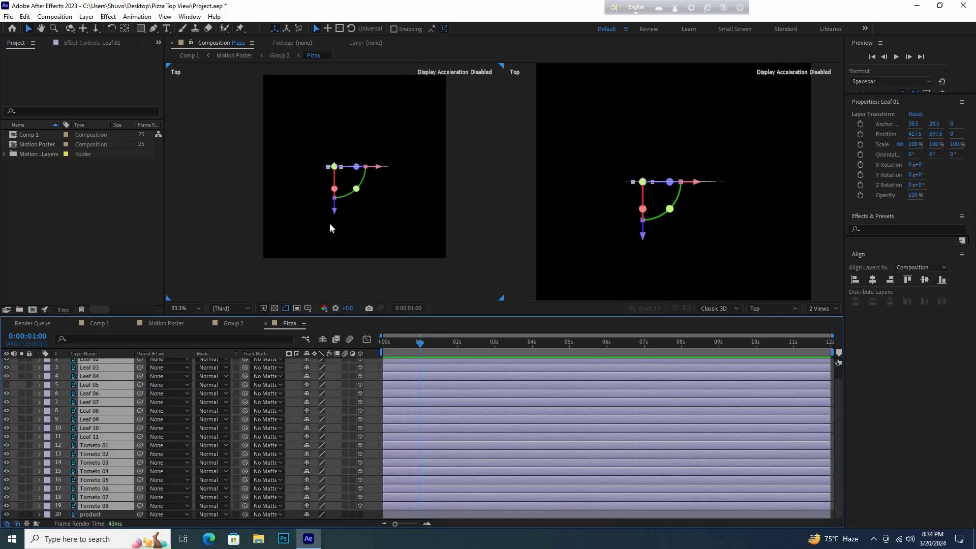
Keyframe every topping's Position at 1s, then set their 0s Z Position to -960.
{"action": "left_click", "coordinate": [356, 215]}
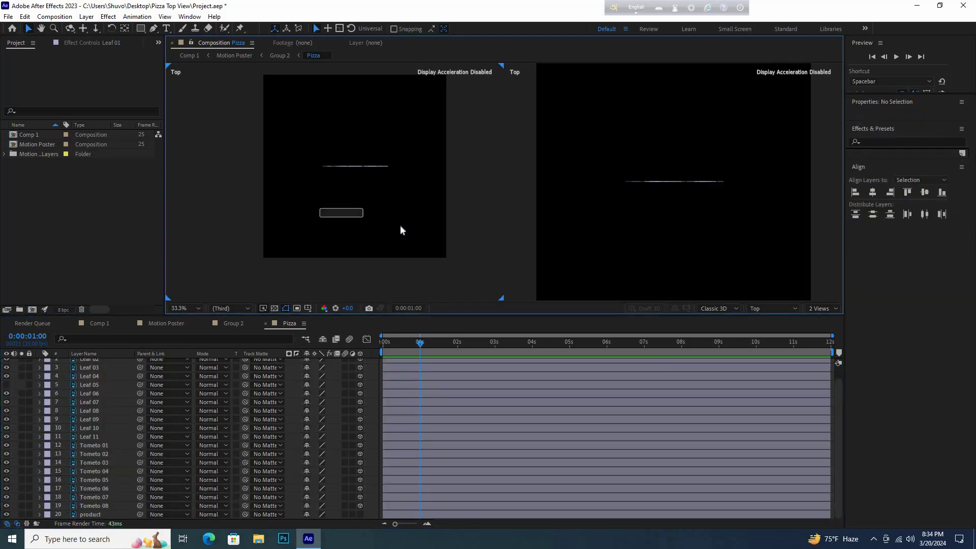
{"action": "key", "text": "ctrl+a"}
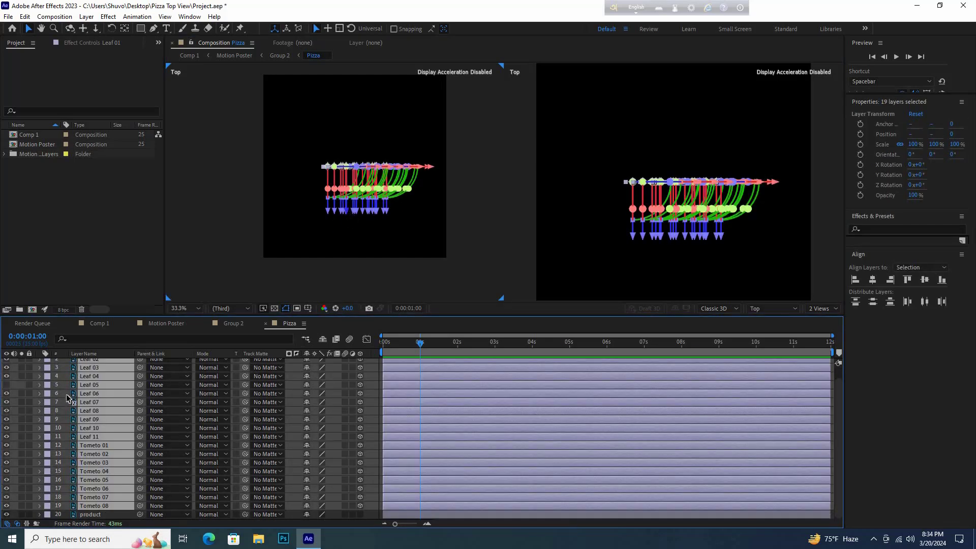
{"action": "key", "text": "p"}
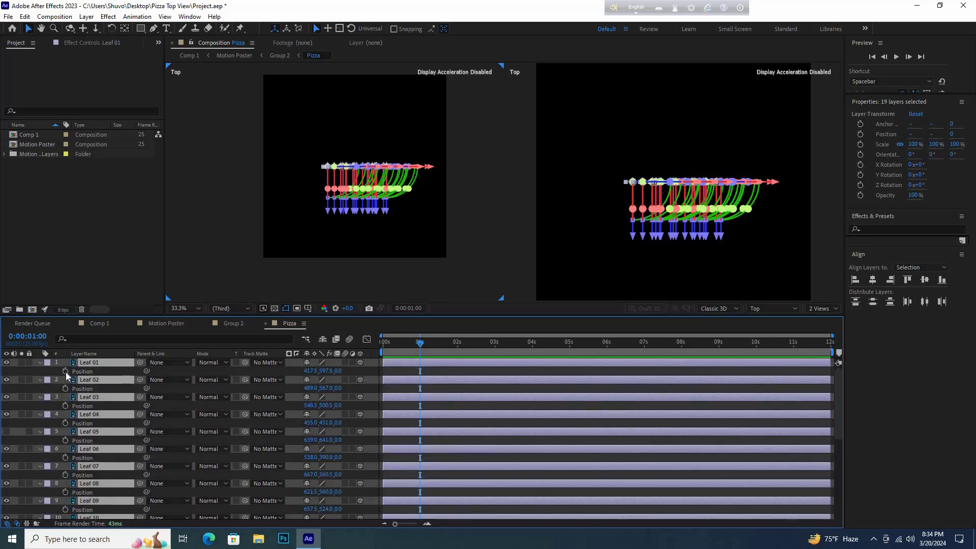
{"action": "left_click", "coordinate": [66, 372]}
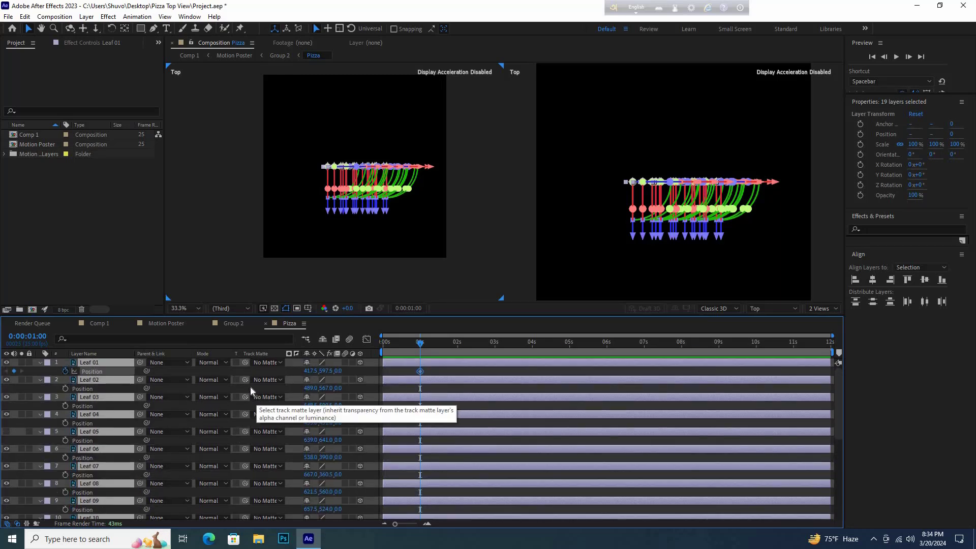
{"action": "left_click", "coordinate": [65, 388]}
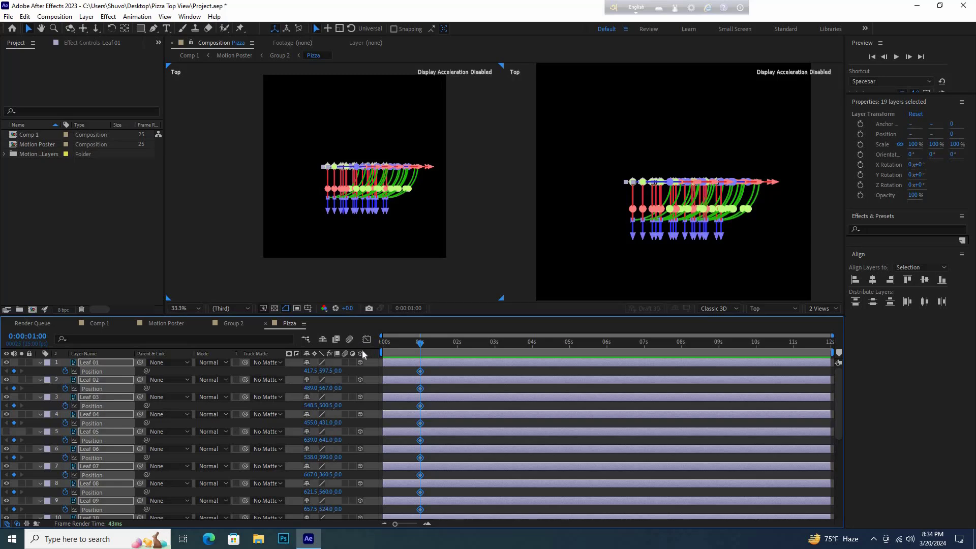
{"action": "key", "text": "Home"}
{"action": "left_click_drag", "start_coordinate": [377, 286], "coordinate": [376, 301]}
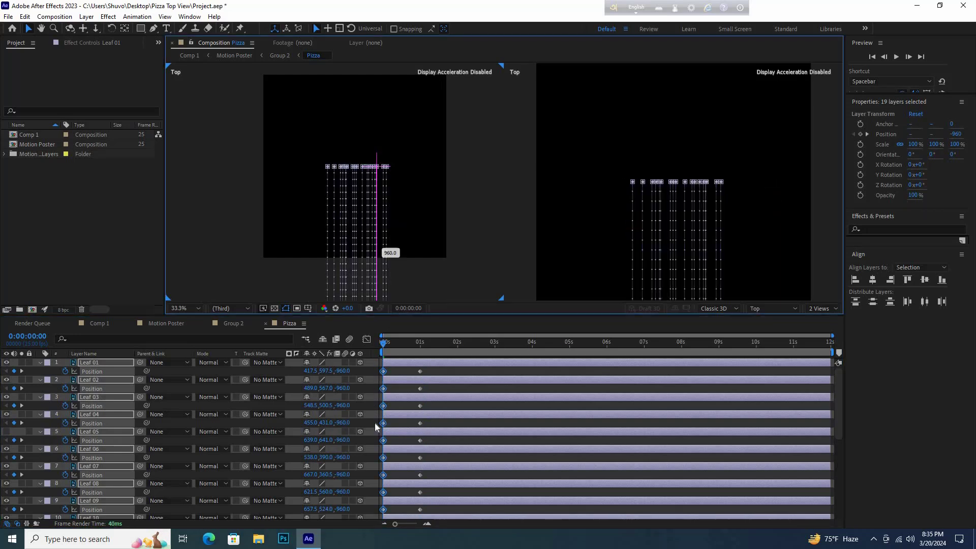
{"action": "left_click_drag", "start_coordinate": [376, 429], "coordinate": [444, 283]}
{"action": "left_click", "coordinate": [443, 282]}
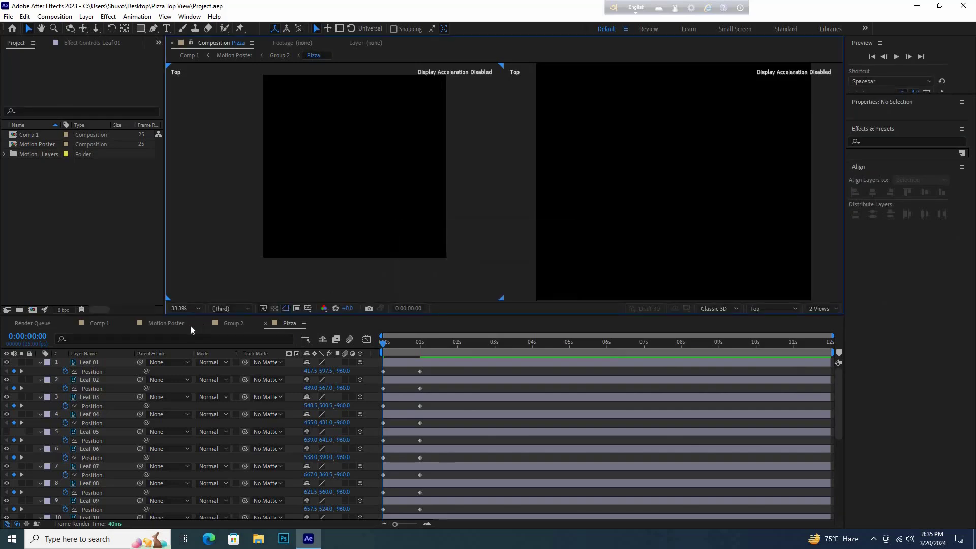
Preview Motion Poster, then slide Leaf 01–Tometo 08 about one second later in the Pizza comp.
{"action": "left_click", "coordinate": [157, 322]}
{"action": "key", "text": "space"}
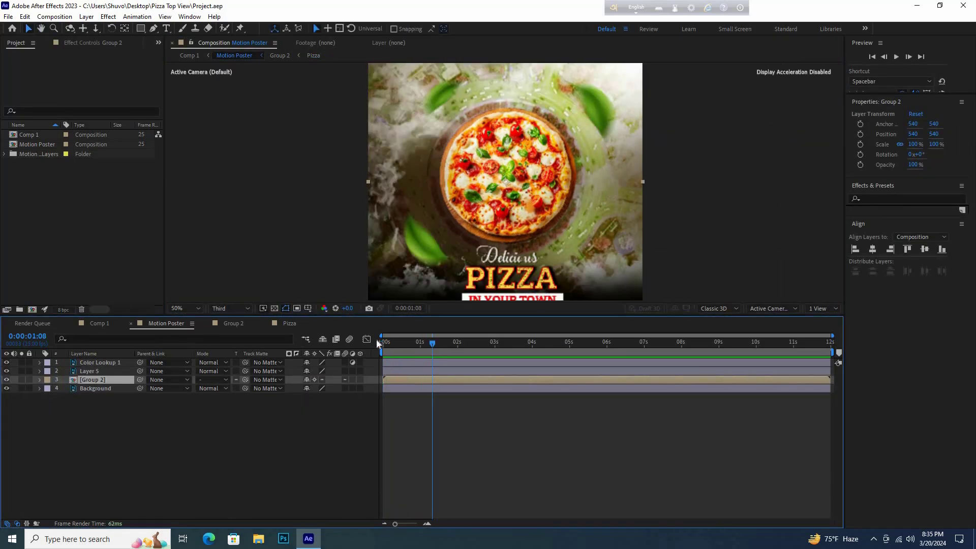
{"action": "key", "text": "space"}
{"action": "double_click", "coordinate": [75, 379]}
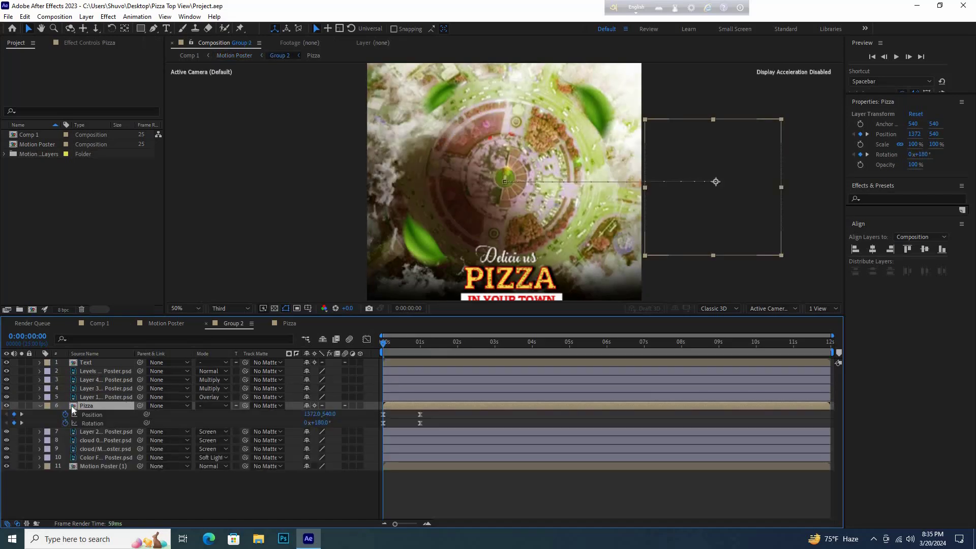
{"action": "double_click", "coordinate": [427, 405]}
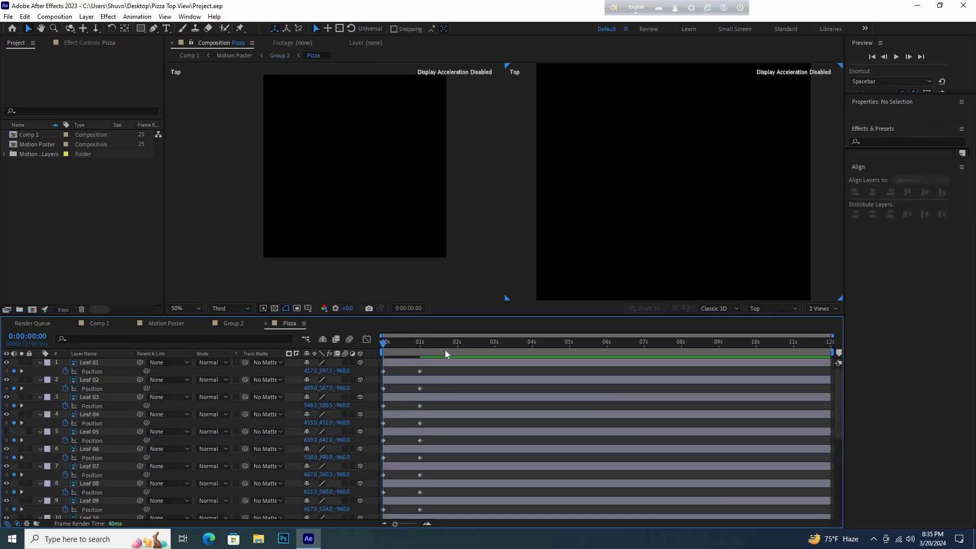
{"action": "left_click", "coordinate": [94, 362]}
{"action": "scroll", "coordinate": [97, 488], "scroll_direction": "down", "scroll_amount": 5}
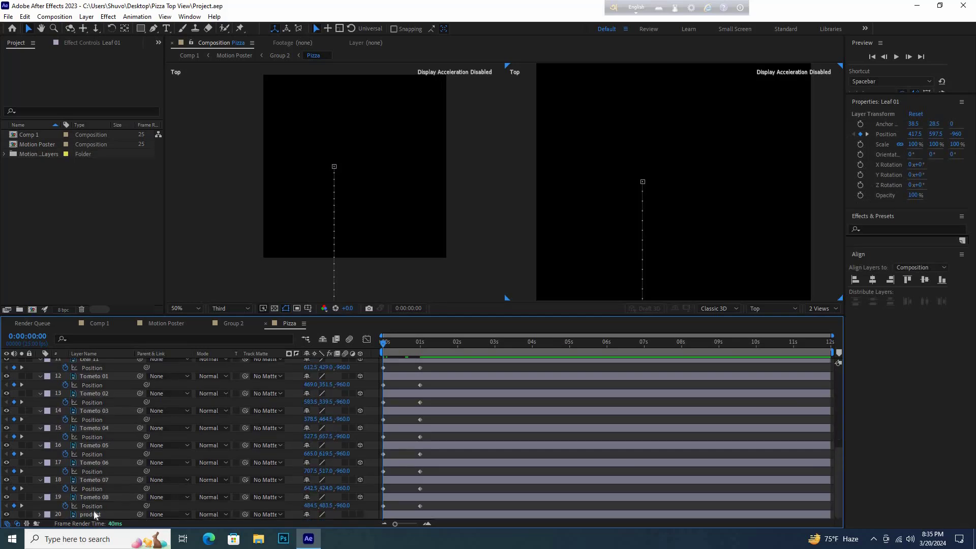
{"action": "left_click", "coordinate": [92, 498], "text": "shift"}
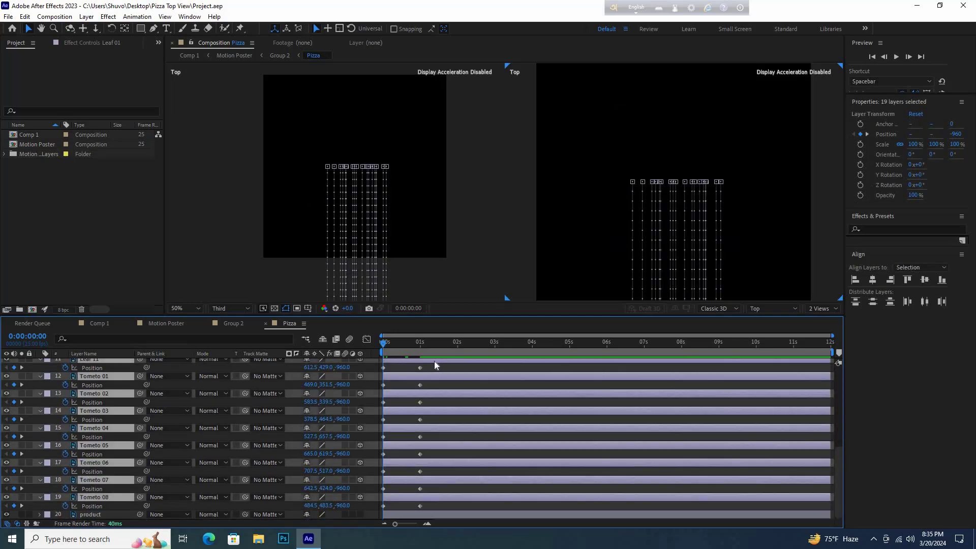
{"action": "left_click_drag", "start_coordinate": [434, 361], "coordinate": [435, 356]}
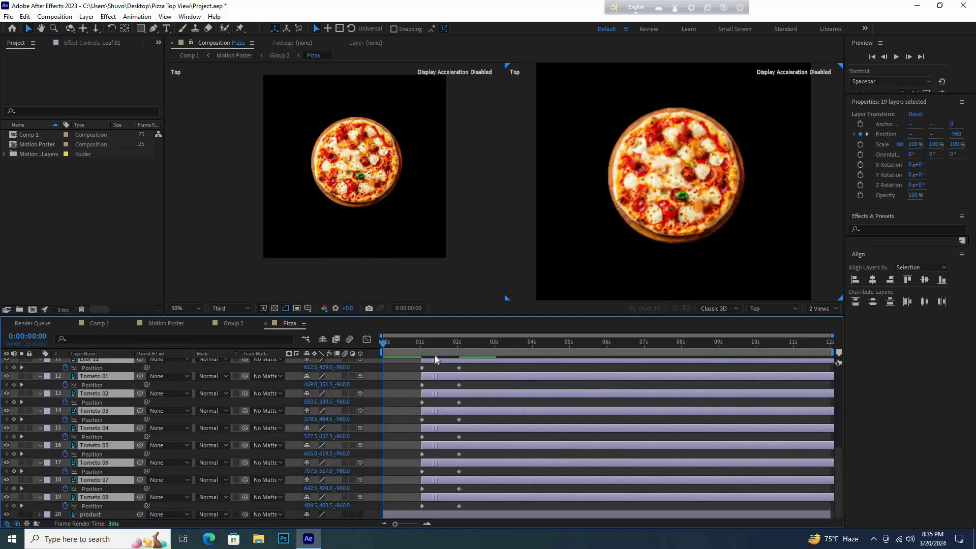
Preview Motion Poster again to check the delayed topping drop.
{"action": "left_click", "coordinate": [152, 325]}
{"action": "key", "text": "space"}
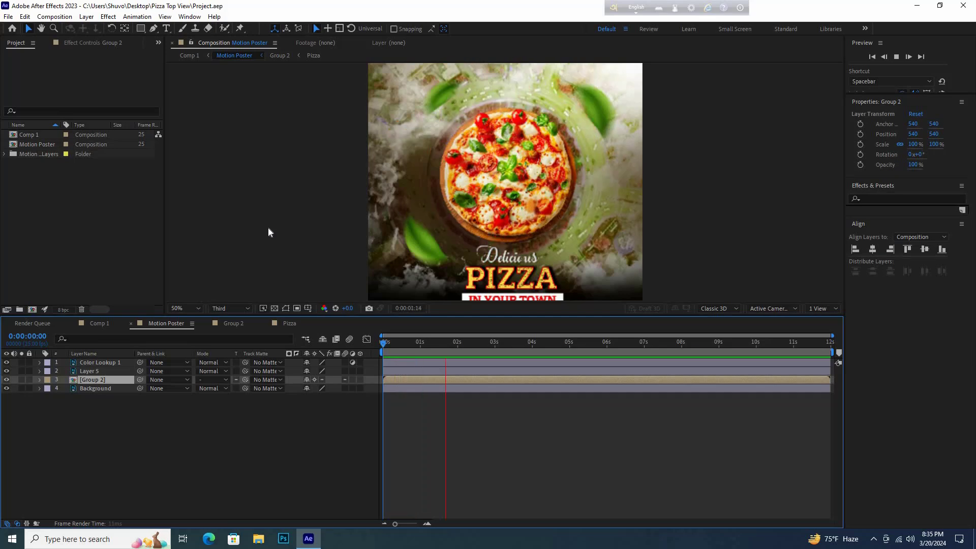
{"action": "double_click", "coordinate": [76, 380]}
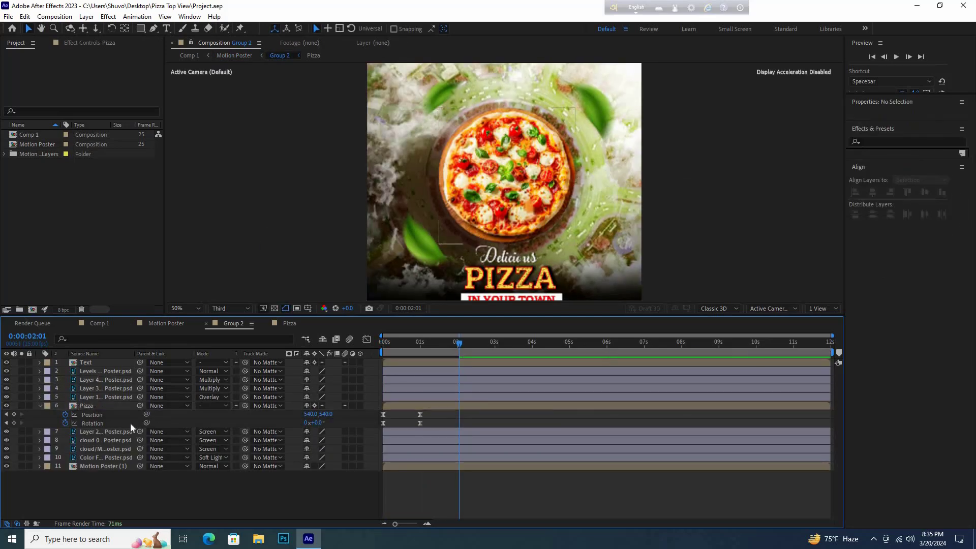
In the Pizza comp, select every leaf and Tometo Position keyframe and give them Easy Ease.
{"action": "double_click", "coordinate": [73, 407]}
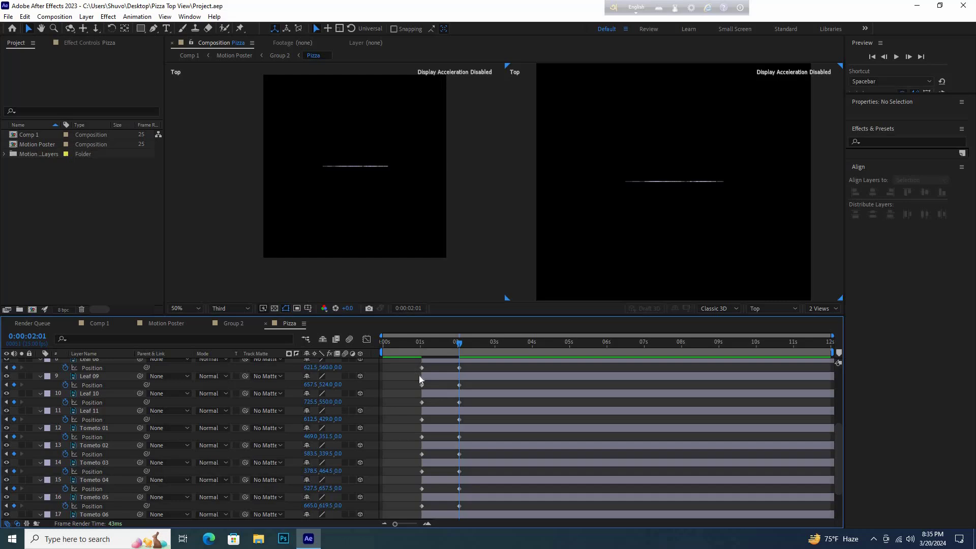
{"action": "mouse_move", "coordinate": [415, 426]}
{"action": "left_mouse_down"}
{"action": "mouse_move", "coordinate": [440, 359]}
{"action": "mouse_move", "coordinate": [414, 367]}
{"action": "left_mouse_up"}
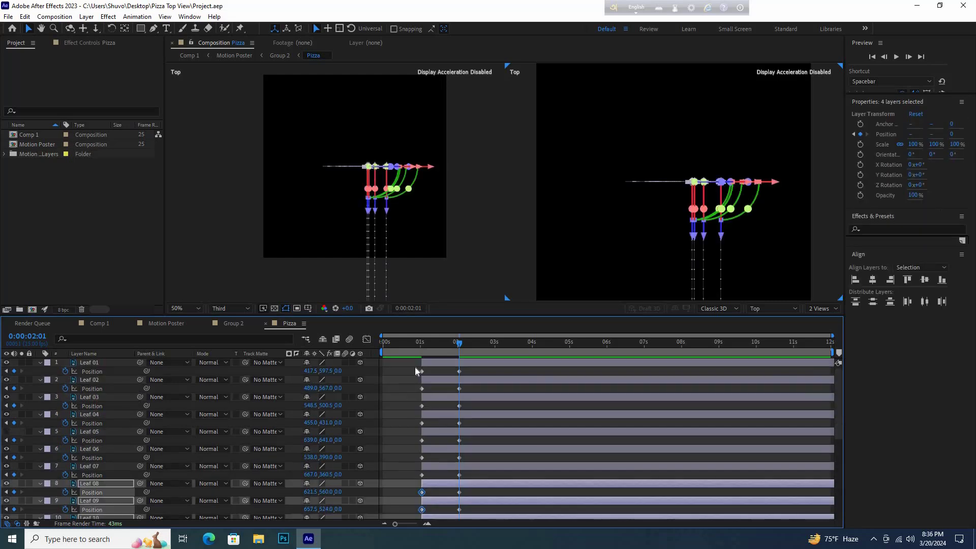
{"action": "left_click", "coordinate": [422, 371]}
{"action": "left_click_drag", "start_coordinate": [473, 546], "coordinate": [476, 531]}
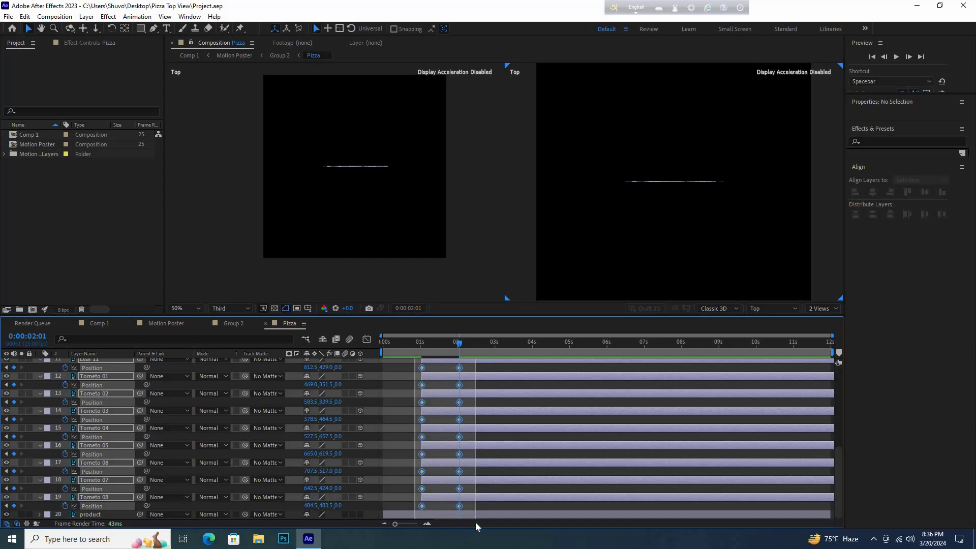
{"action": "left_click_drag", "start_coordinate": [475, 522], "coordinate": [468, 509]}
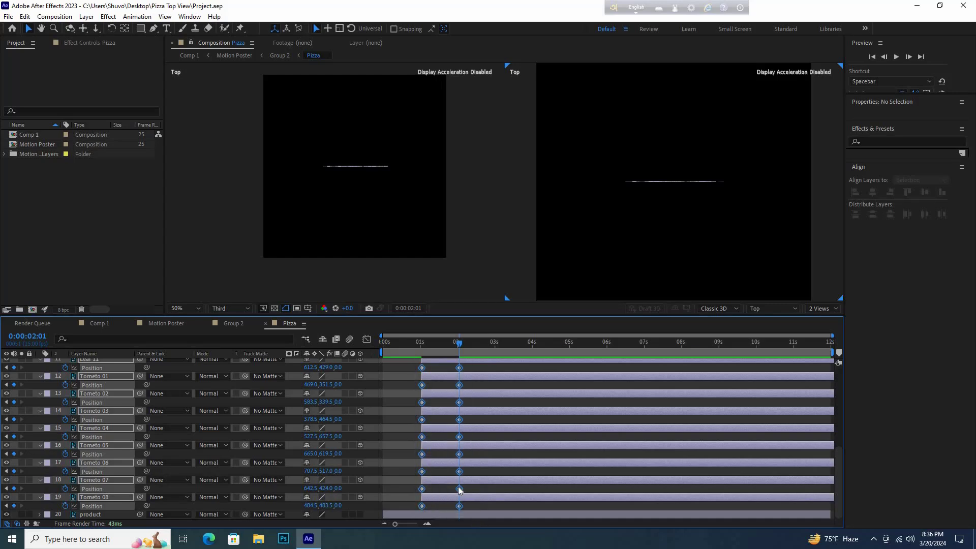
{"action": "right_click", "coordinate": [459, 489]}
{"action": "mouse_move", "coordinate": [508, 480]}
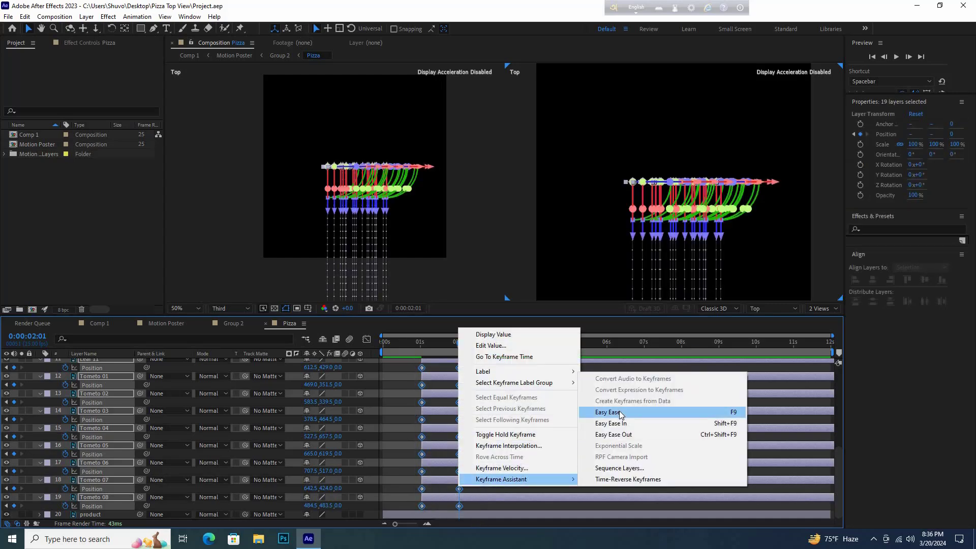
{"action": "left_click", "coordinate": [621, 411]}
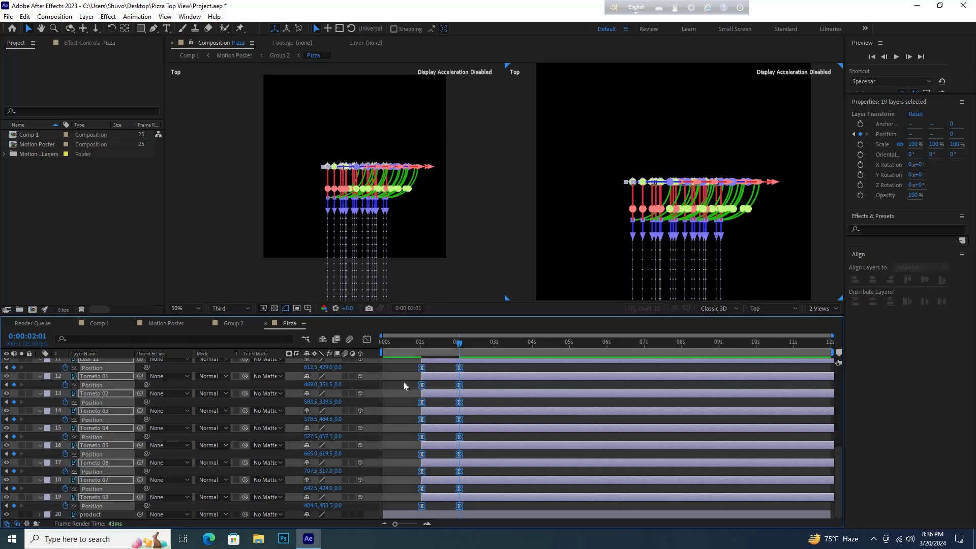
{"action": "key", "text": "ctrl+shift+a"}
{"action": "key", "text": "Home"}
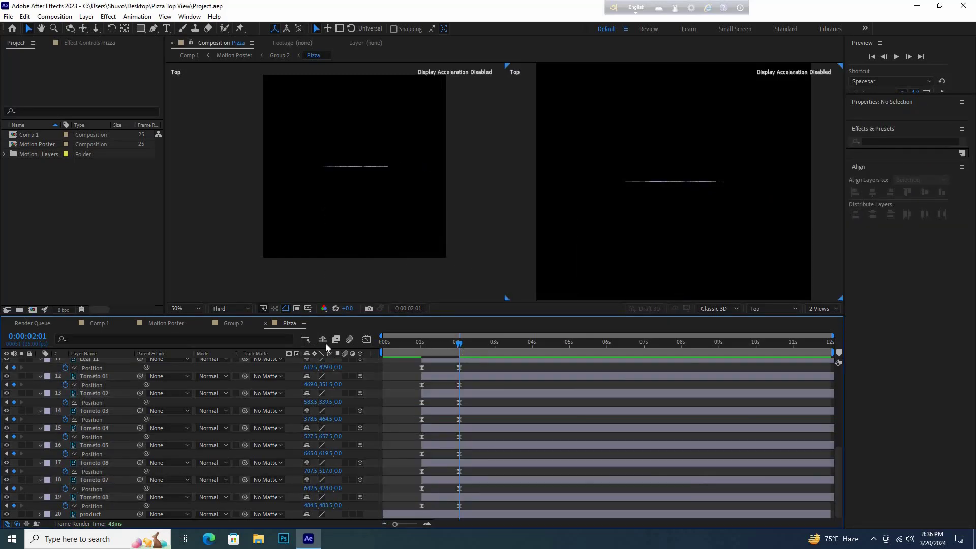
Select the Tometo 01–08 layers, then clear the selection.
{"action": "left_click", "coordinate": [99, 495]}
{"action": "left_click", "coordinate": [99, 480], "text": "ctrl"}
{"action": "left_click", "coordinate": [99, 463], "text": "ctrl"}
{"action": "left_click", "coordinate": [99, 445], "text": "ctrl"}
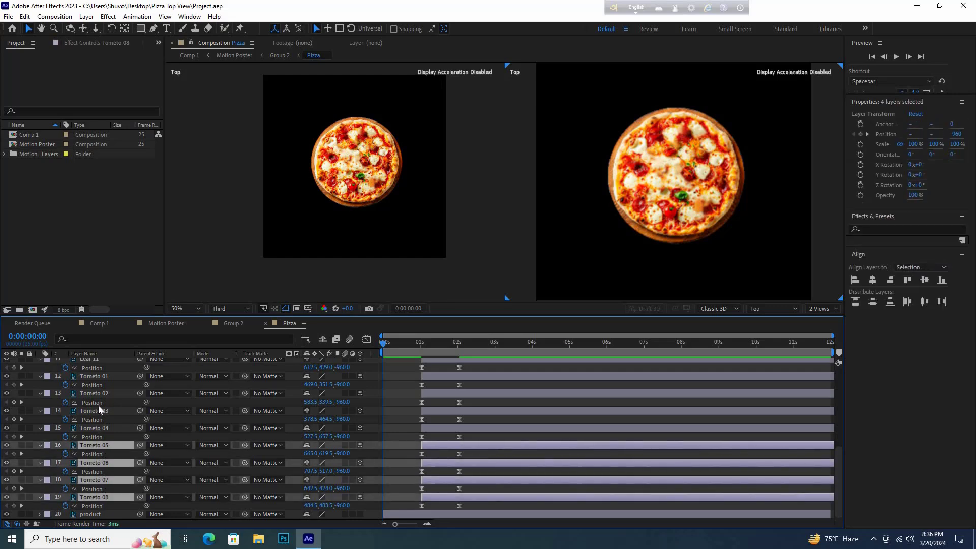
{"action": "left_click", "coordinate": [99, 428], "text": "ctrl"}
{"action": "left_click", "coordinate": [99, 411], "text": "ctrl"}
{"action": "left_click", "coordinate": [102, 394], "text": "ctrl"}
{"action": "key", "text": "ctrl+shift+Up"}
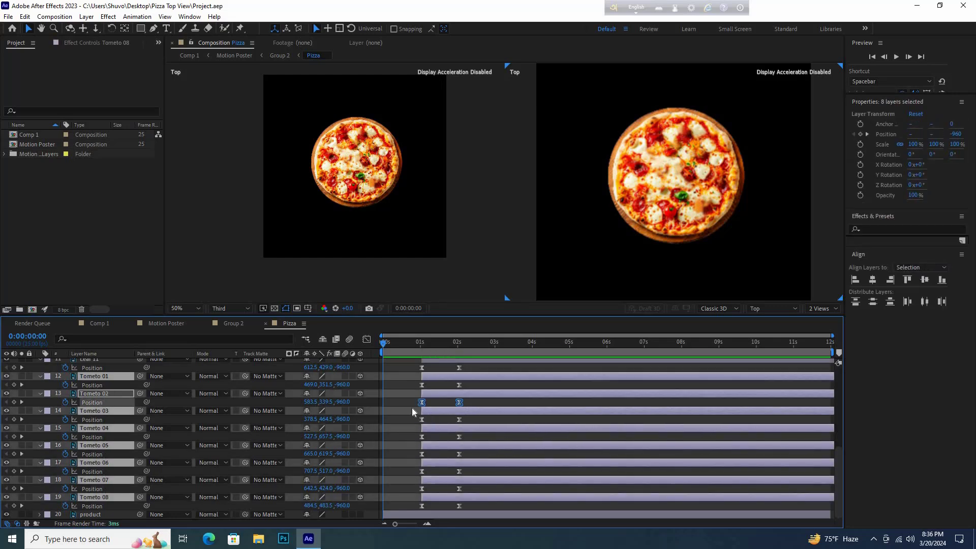
{"action": "left_click", "coordinate": [400, 402]}
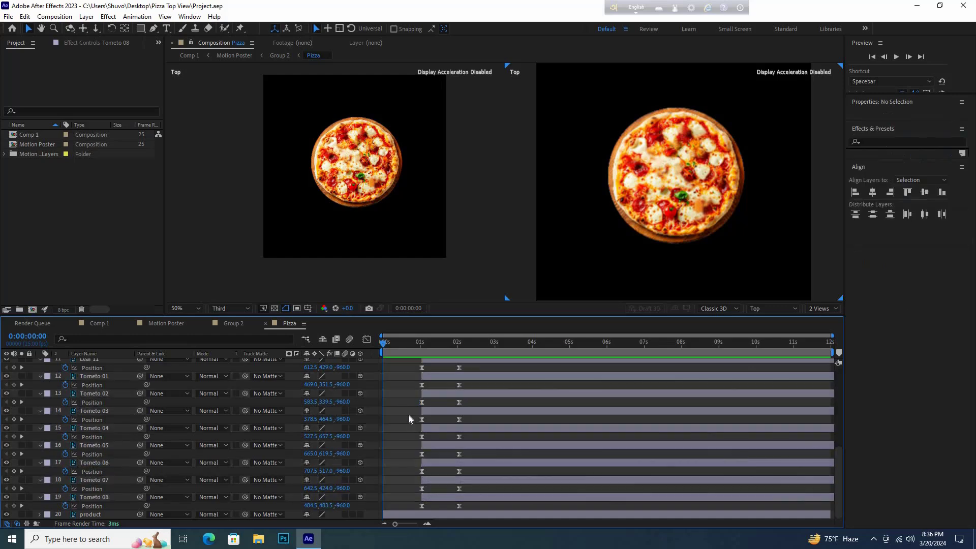
{"action": "scroll", "coordinate": [142, 415], "scroll_direction": "up", "scroll_amount": 6}
Slide Leaf 01–11 to start at 2s, save, and return to Motion Poster.
{"action": "left_click", "coordinate": [87, 415]}
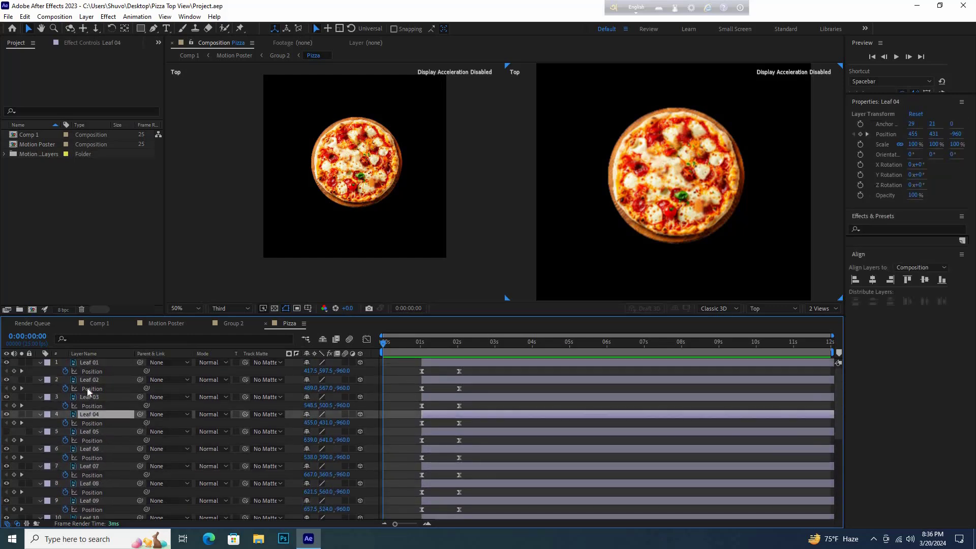
{"action": "left_click", "coordinate": [90, 363], "text": "shift"}
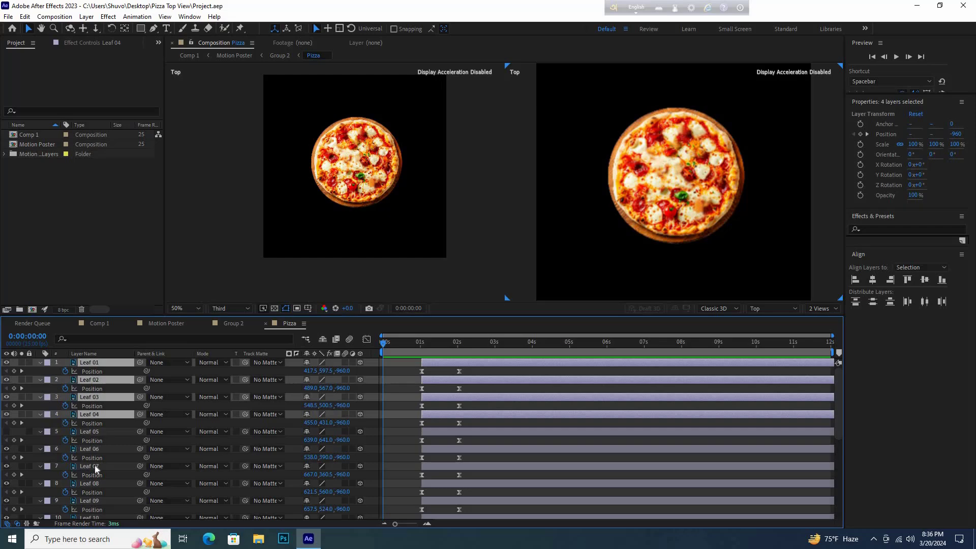
{"action": "key", "text": "ctrl+shift+Down"}
{"action": "key", "text": "ctrl+shift+Down"}
{"action": "key", "text": "ctrl+shift+Down"}
{"action": "key", "text": "ctrl+shift+Down"}
{"action": "scroll", "coordinate": [96, 449], "scroll_direction": "down", "scroll_amount": 1}
{"action": "key", "text": "ctrl+shift+Down"}
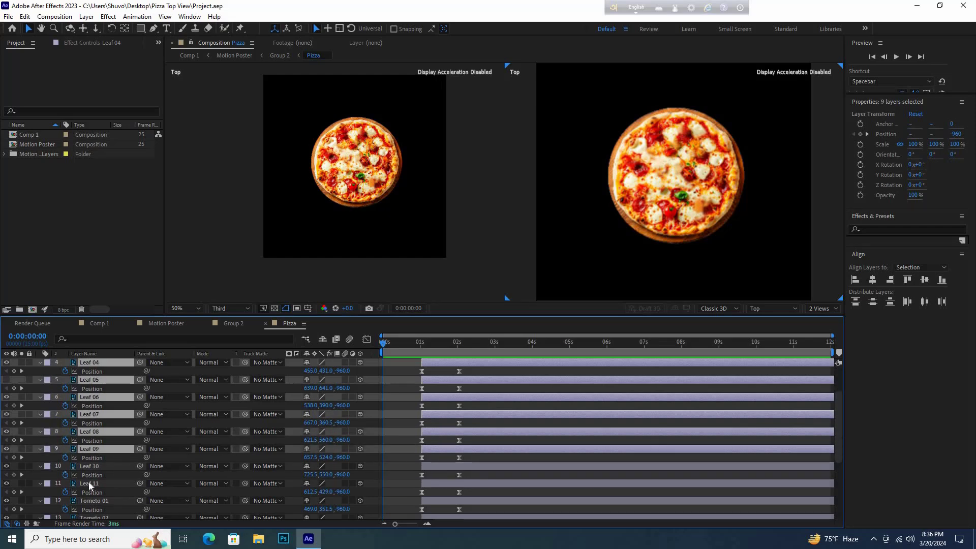
{"action": "key", "text": "ctrl+shift+Down"}
{"action": "key", "text": "ctrl+shift+Down"}
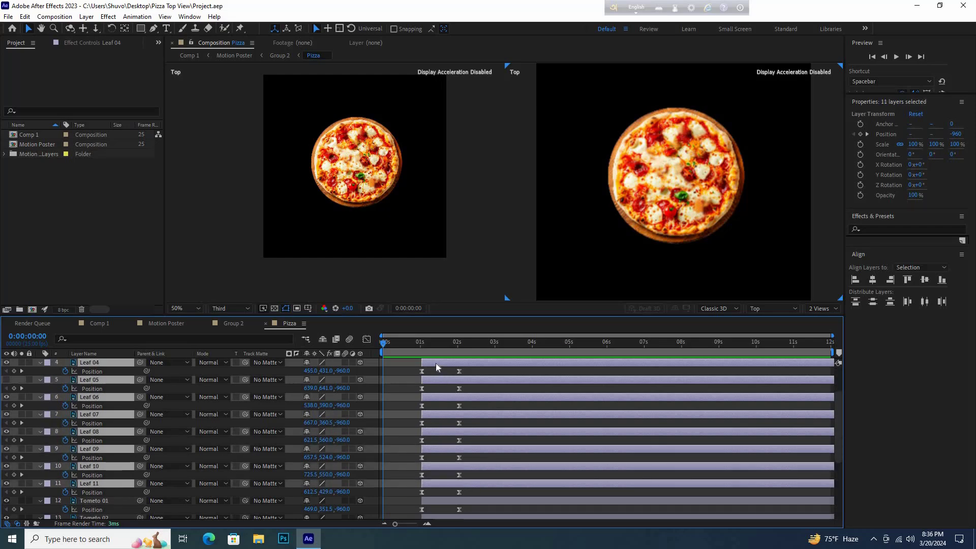
{"action": "left_click_drag", "start_coordinate": [437, 366], "coordinate": [455, 367]}
{"action": "key", "text": "ctrl+s"}
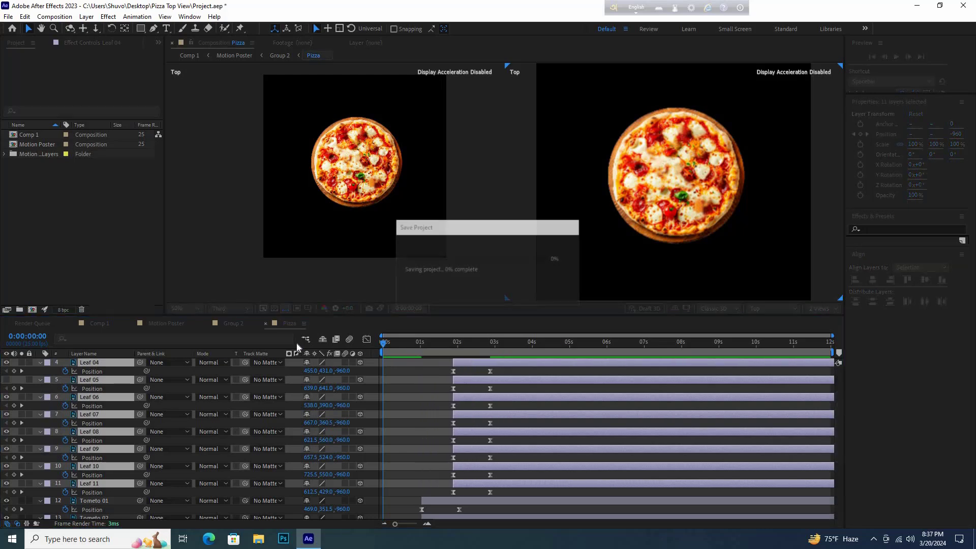
{"action": "left_click", "coordinate": [167, 323]}
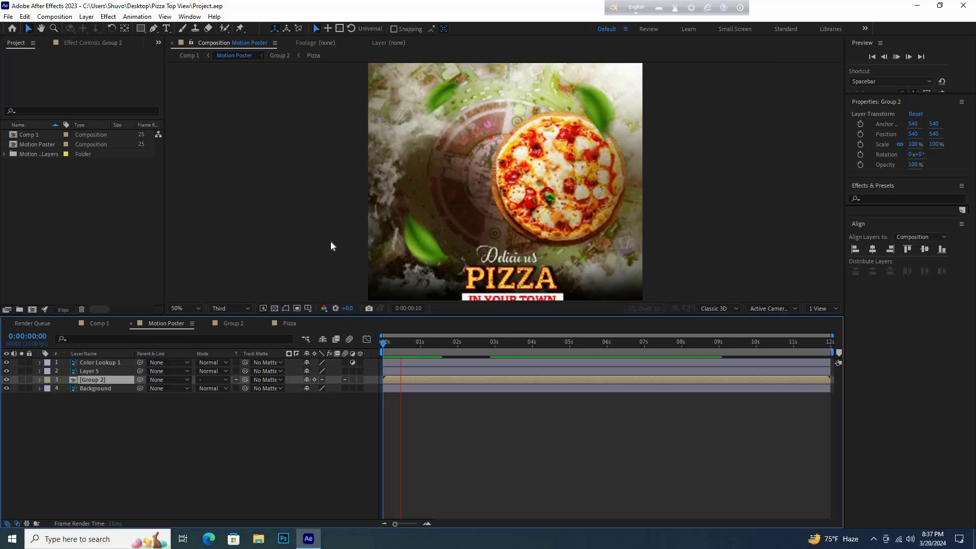
Inside the Pizza comp in Group 2, nudge Leaf 01 and Leaf 06–11 a few frames later.
{"action": "key", "text": "space"}
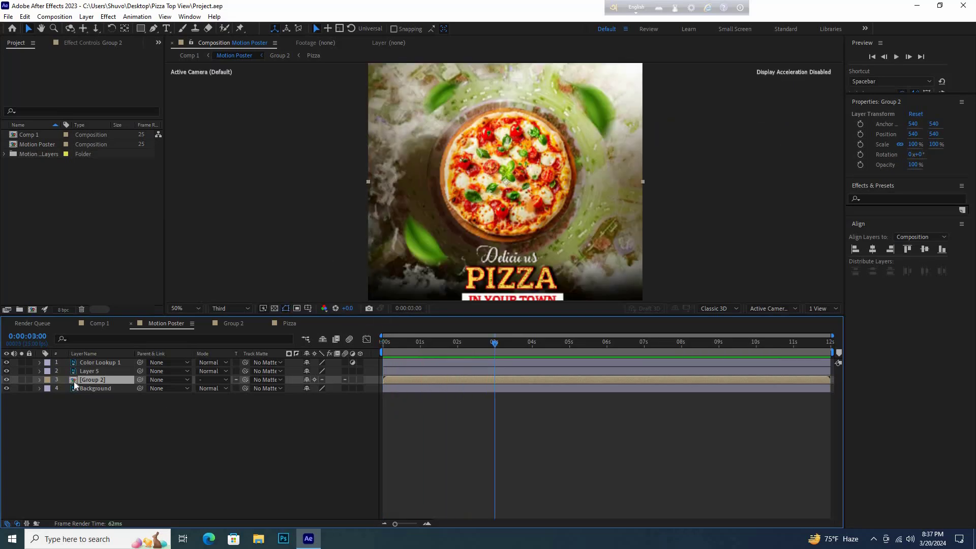
{"action": "double_click", "coordinate": [74, 387]}
{"action": "double_click", "coordinate": [145, 449]}
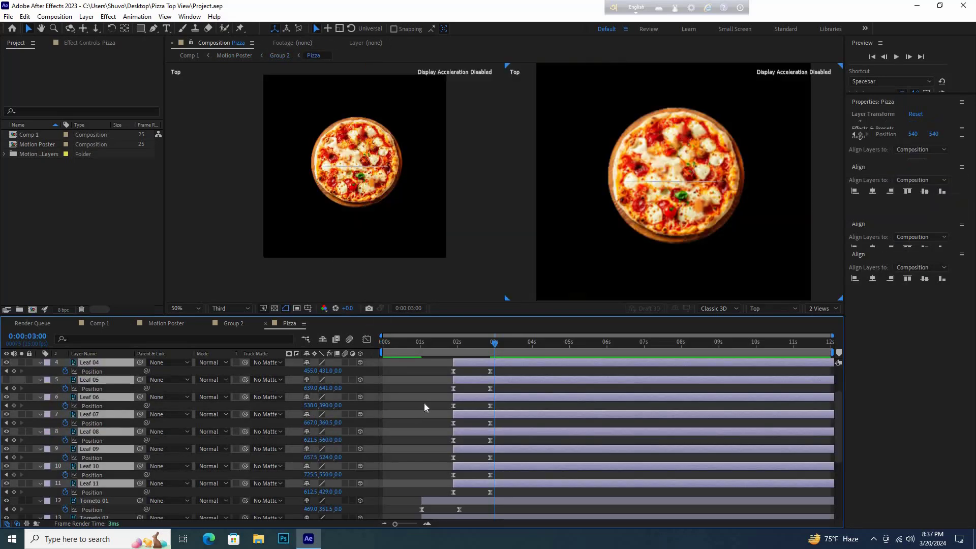
{"action": "scroll", "coordinate": [96, 377], "scroll_direction": "up", "scroll_amount": 3}
{"action": "left_click", "coordinate": [96, 362]}
{"action": "scroll", "coordinate": [96, 451], "scroll_direction": "down", "scroll_amount": 3}
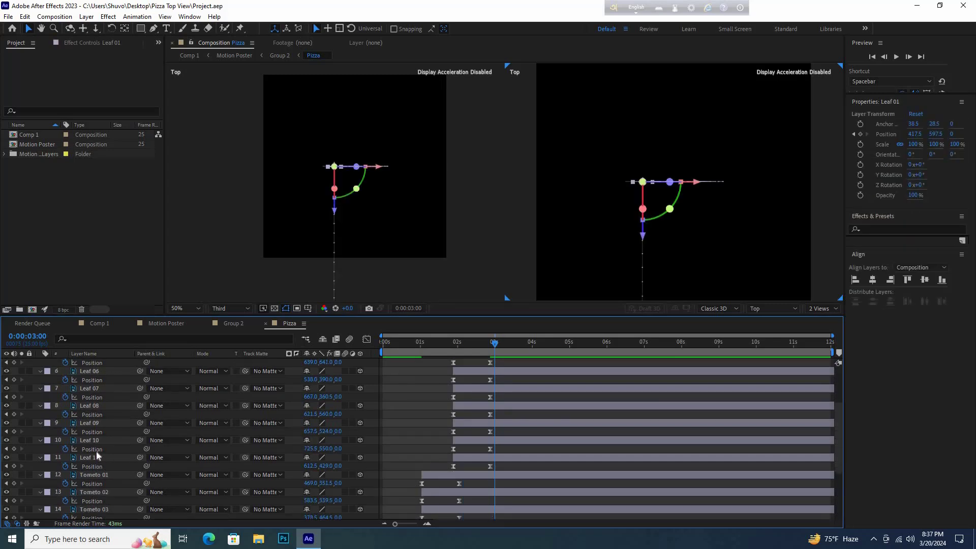
{"action": "left_click", "coordinate": [96, 456], "text": "shift"}
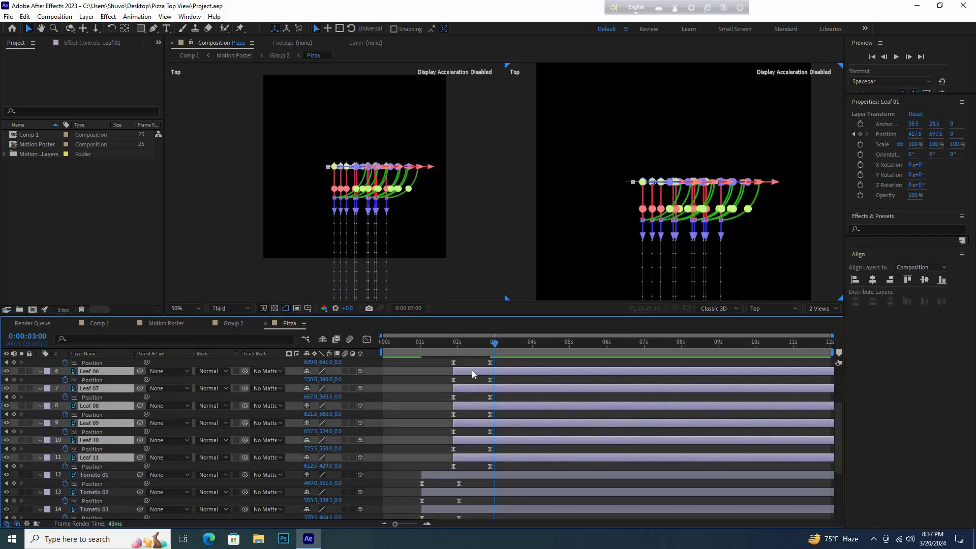
{"action": "left_click_drag", "start_coordinate": [472, 370], "coordinate": [478, 370]}
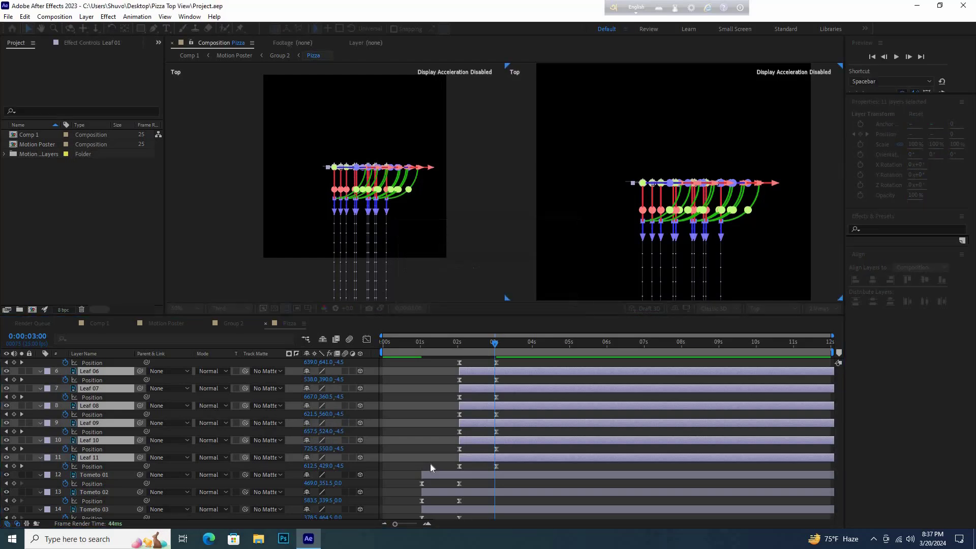
Shift the Tometo 06 layer slightly later in time.
{"action": "left_click", "coordinate": [92, 492]}
{"action": "scroll", "coordinate": [97, 501], "scroll_direction": "down", "scroll_amount": 5}
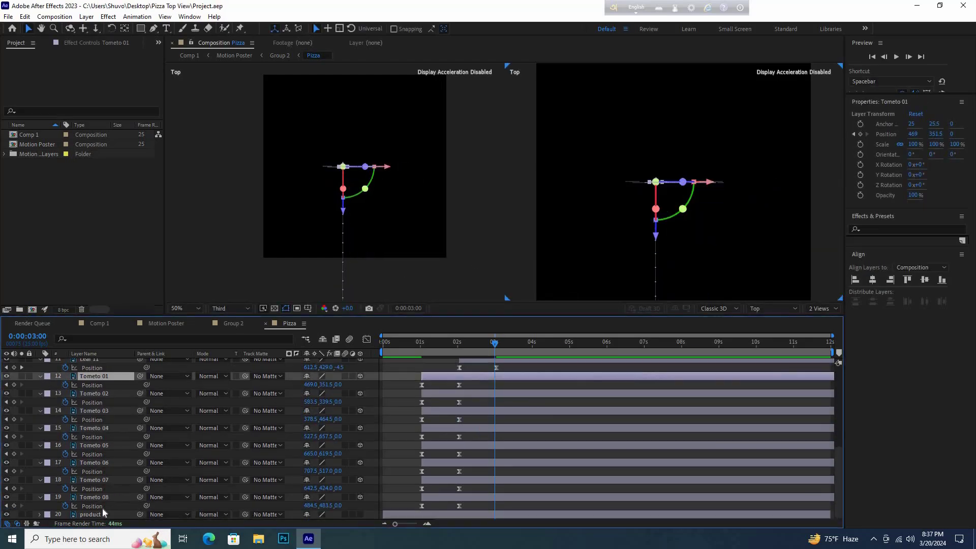
{"action": "left_click", "coordinate": [105, 498], "text": "shift"}
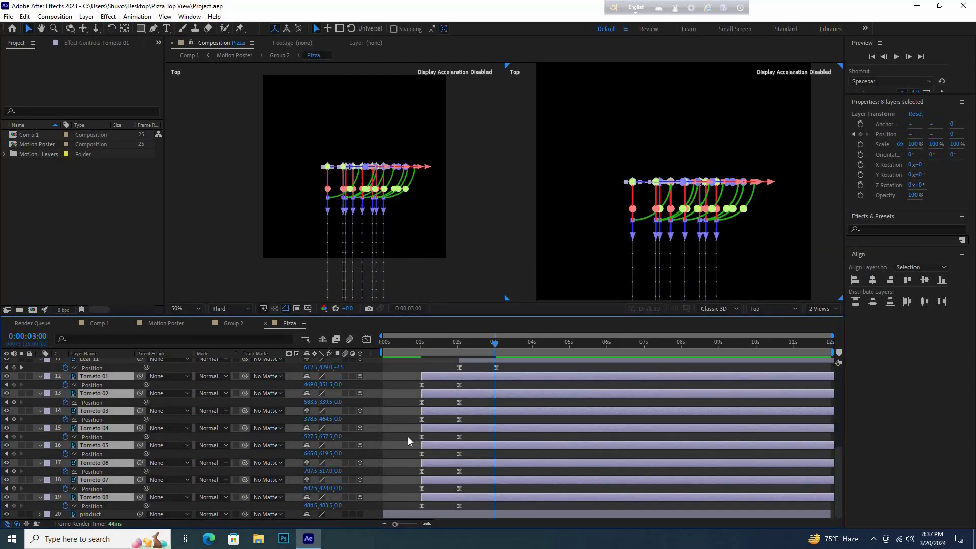
{"action": "left_click", "coordinate": [247, 485]}
{"action": "left_click", "coordinate": [92, 497]}
{"action": "left_click", "coordinate": [94, 480]}
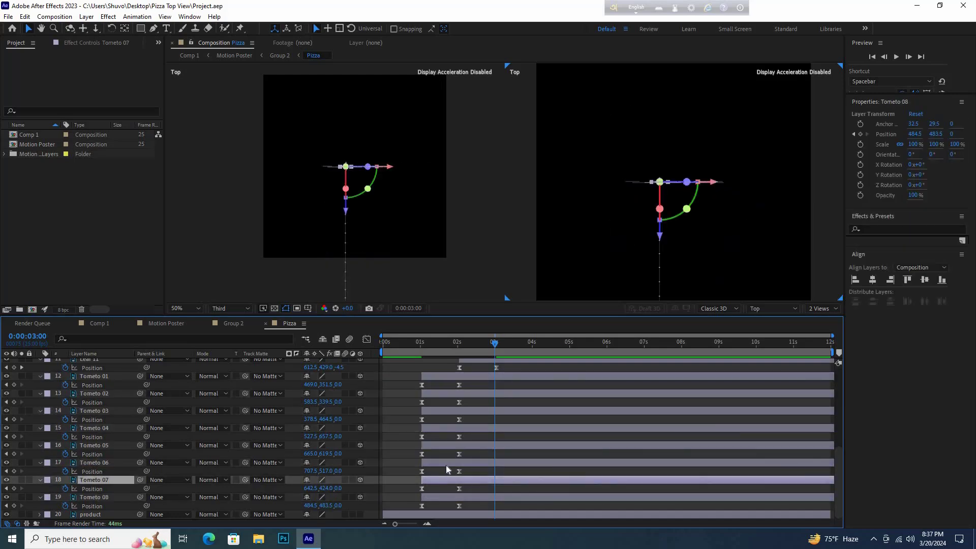
{"action": "mouse_move", "coordinate": [438, 465]}
{"action": "left_mouse_down"}
{"action": "mouse_move", "coordinate": [479, 431]}
{"action": "mouse_move", "coordinate": [437, 411]}
{"action": "mouse_move", "coordinate": [491, 395]}
{"action": "mouse_move", "coordinate": [466, 376]}
{"action": "left_mouse_up"}
Shift Tometo 05 later and return to the start of the timeline.
{"action": "left_click", "coordinate": [446, 447]}
{"action": "scroll", "coordinate": [471, 392], "scroll_direction": "up", "scroll_amount": 3}
{"action": "scroll", "coordinate": [457, 467], "scroll_direction": "down", "scroll_amount": 3}
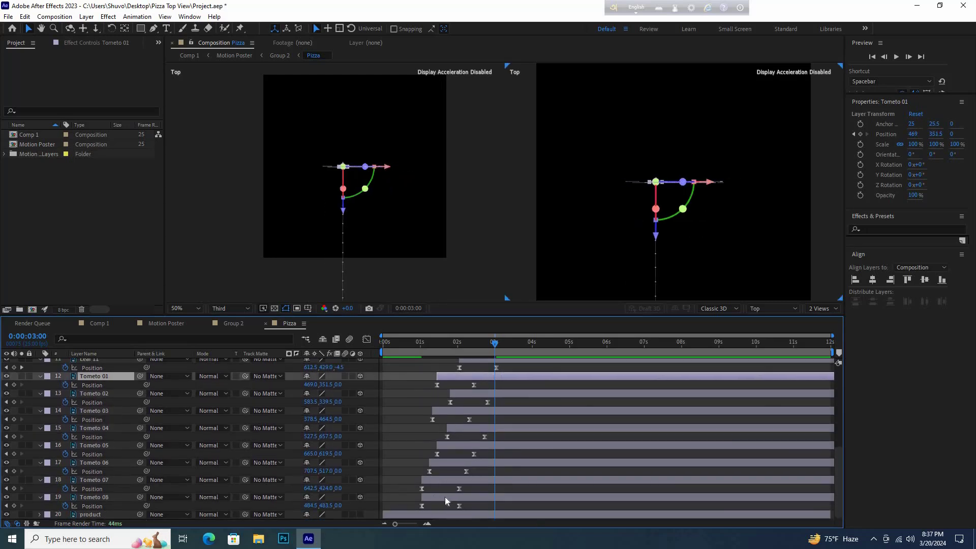
{"action": "left_click_drag", "start_coordinate": [444, 496], "coordinate": [438, 485]}
{"action": "left_click", "coordinate": [438, 484]}
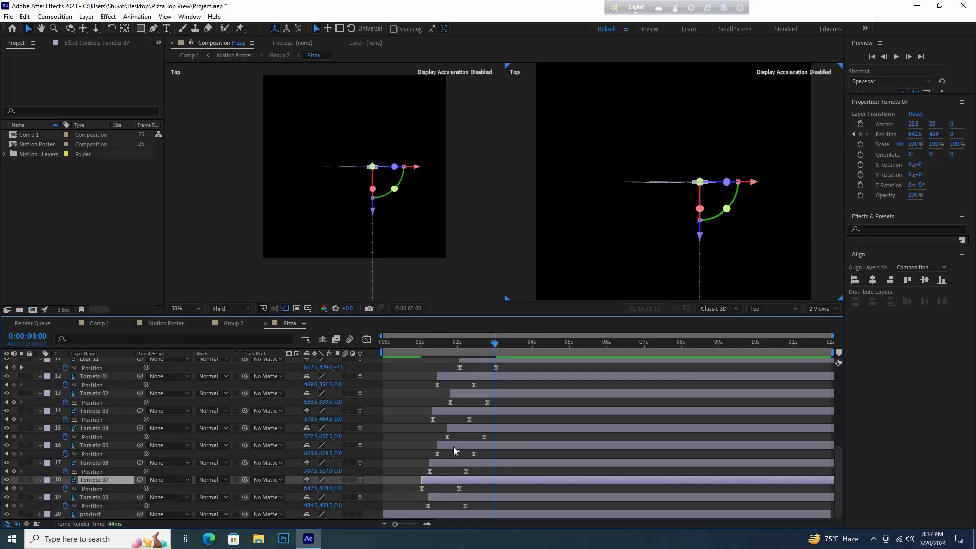
{"action": "left_click_drag", "start_coordinate": [475, 444], "coordinate": [496, 445]}
{"action": "key", "text": "Home"}
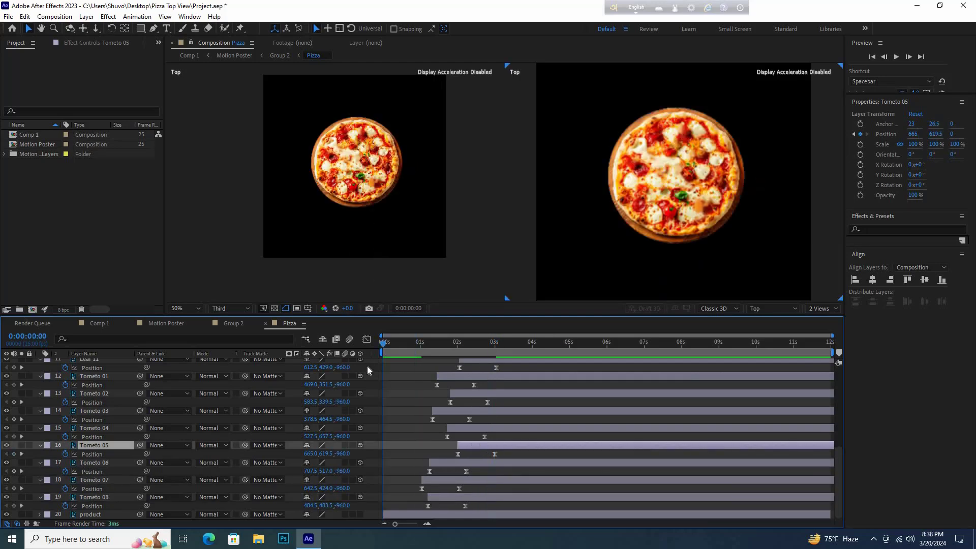
Select all eleven leaf layers and try shifting them, undoing Leaf 10's move.
{"action": "scroll", "coordinate": [436, 396], "scroll_direction": "up", "scroll_amount": 3}
{"action": "left_click", "coordinate": [468, 463]}
{"action": "scroll", "coordinate": [480, 393], "scroll_direction": "up", "scroll_amount": 3}
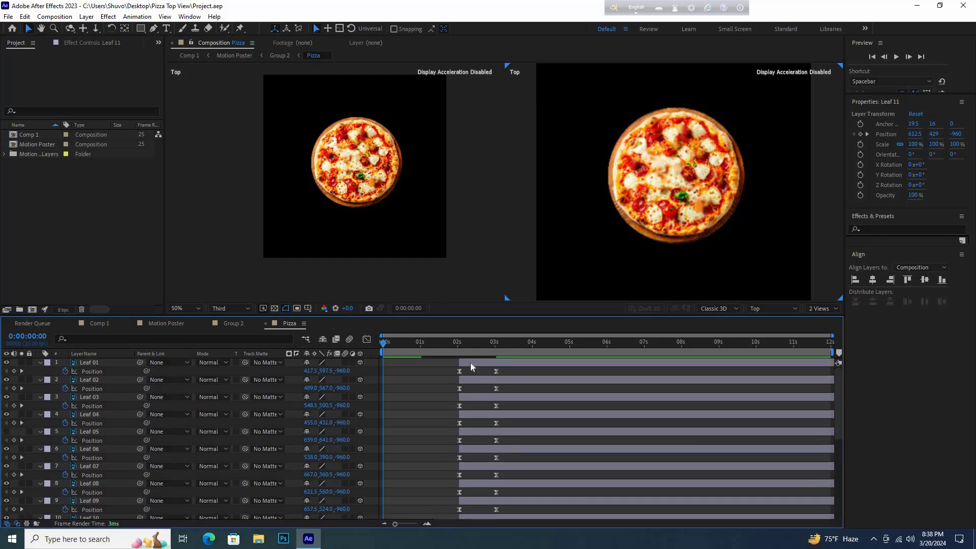
{"action": "left_click", "coordinate": [469, 364], "text": "shift"}
{"action": "scroll", "coordinate": [552, 349], "scroll_direction": "down", "scroll_amount": 4}
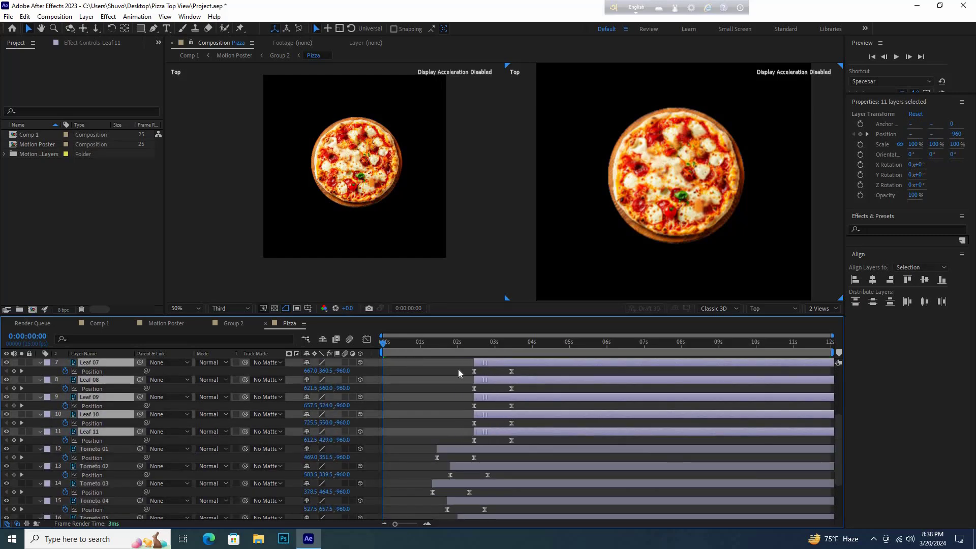
{"action": "left_click_drag", "start_coordinate": [476, 376], "coordinate": [491, 375]}
{"action": "scroll", "coordinate": [490, 379], "scroll_direction": "up", "scroll_amount": 2}
{"action": "left_click_drag", "start_coordinate": [485, 441], "coordinate": [476, 441]}
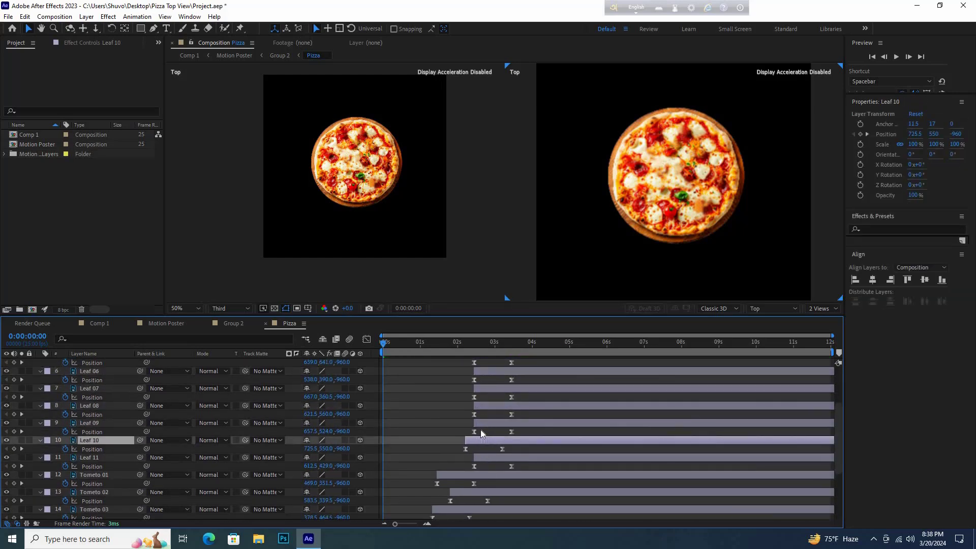
{"action": "key", "text": "ctrl+z"}
Move all the leaf layers together so they start near 3 seconds.
{"action": "left_click", "coordinate": [469, 364]}
{"action": "scroll", "coordinate": [469, 372], "scroll_direction": "up", "scroll_amount": 3}
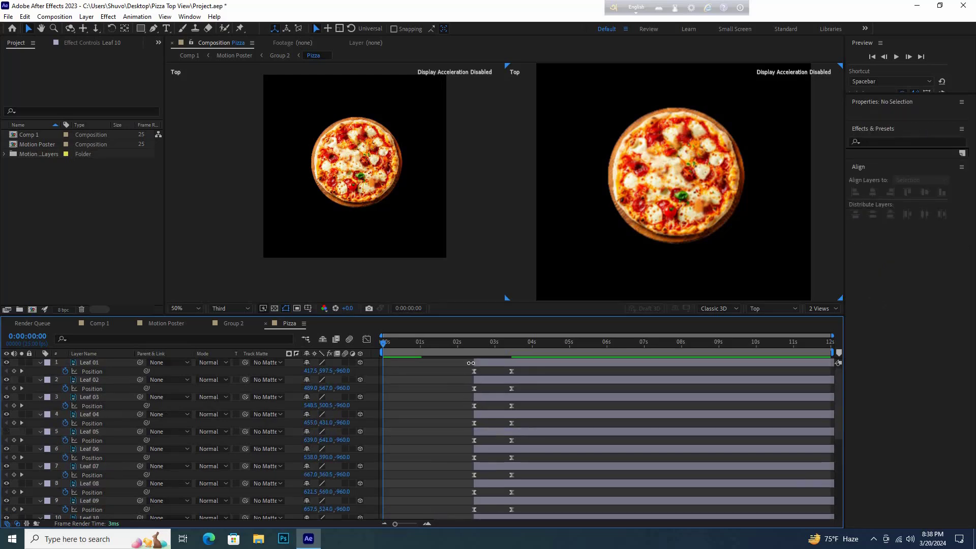
{"action": "left_click", "coordinate": [467, 364]}
{"action": "left_click_drag", "start_coordinate": [465, 362], "coordinate": [514, 511]}
{"action": "scroll", "coordinate": [514, 502], "scroll_direction": "down", "scroll_amount": 3}
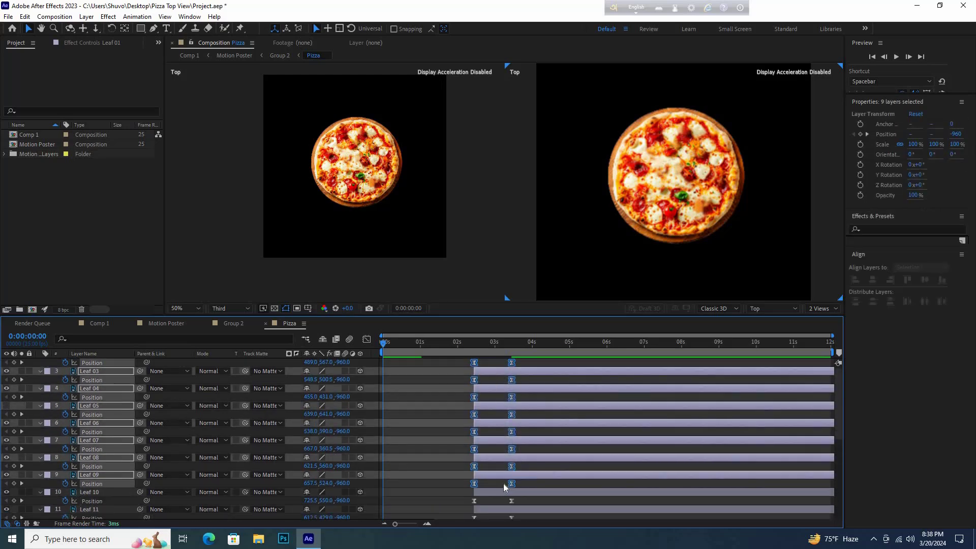
{"action": "left_click_drag", "start_coordinate": [467, 448], "coordinate": [514, 470]}
{"action": "left_click_drag", "start_coordinate": [478, 396], "coordinate": [493, 394]}
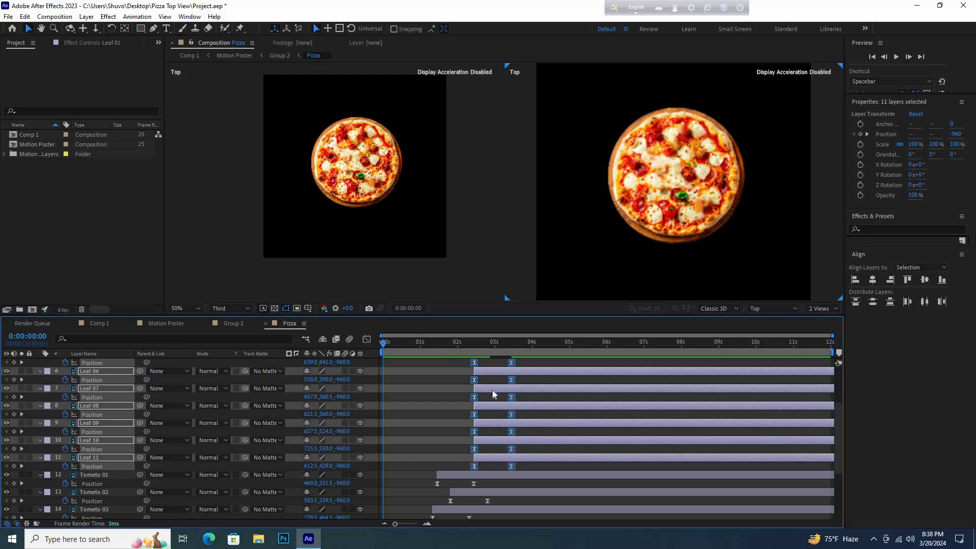
{"action": "left_click", "coordinate": [468, 399]}
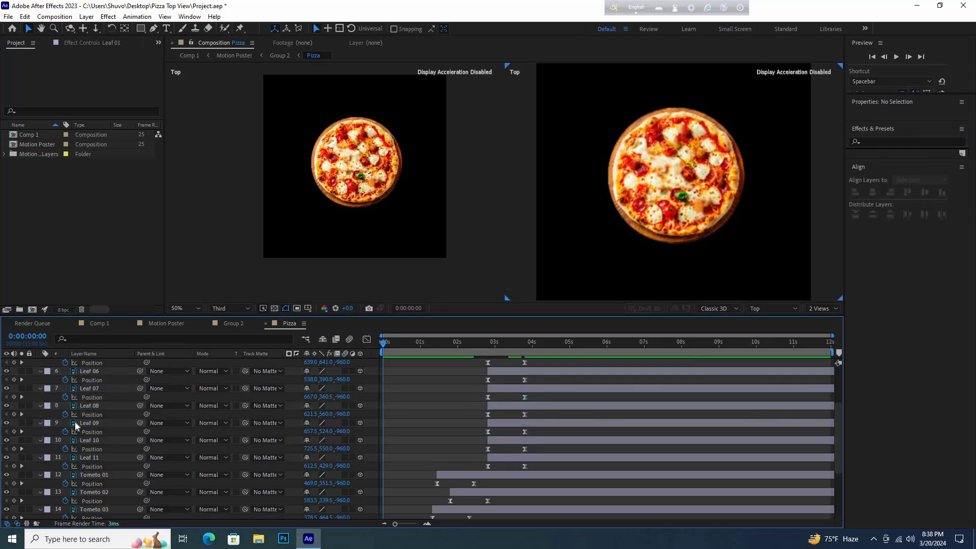
Move Leaf 09 to about 2.6s, Leaf 02 to about 2.1s and Leaf 04 to about 2.6s.
{"action": "scroll", "coordinate": [502, 414], "scroll_direction": "up", "scroll_amount": 3}
{"action": "mouse_move", "coordinate": [502, 414]}
{"action": "left_mouse_down"}
{"action": "mouse_move", "coordinate": [458, 396]}
{"action": "mouse_move", "coordinate": [485, 381]}
{"action": "left_mouse_up"}
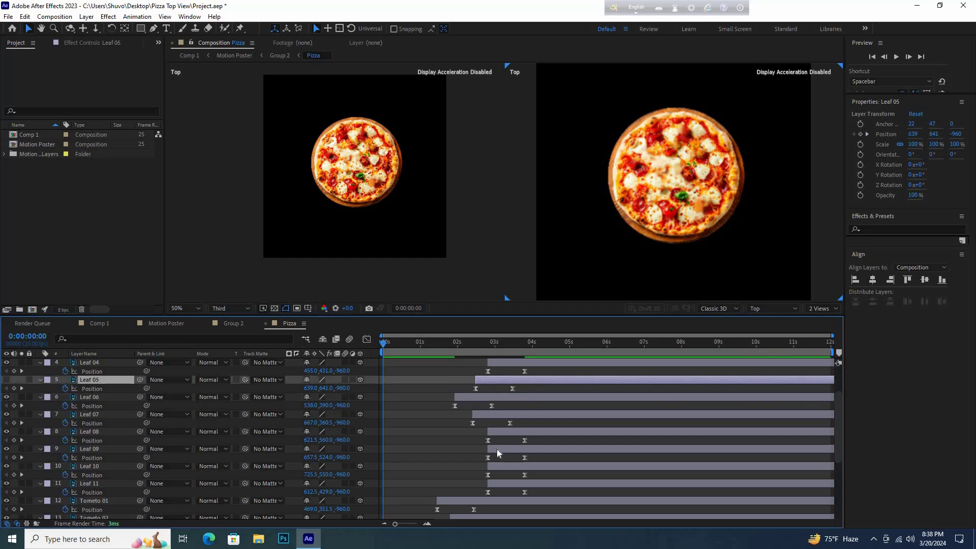
{"action": "mouse_move", "coordinate": [496, 450]}
{"action": "left_mouse_down"}
{"action": "mouse_move", "coordinate": [469, 447]}
{"action": "mouse_move", "coordinate": [465, 467]}
{"action": "left_mouse_up"}
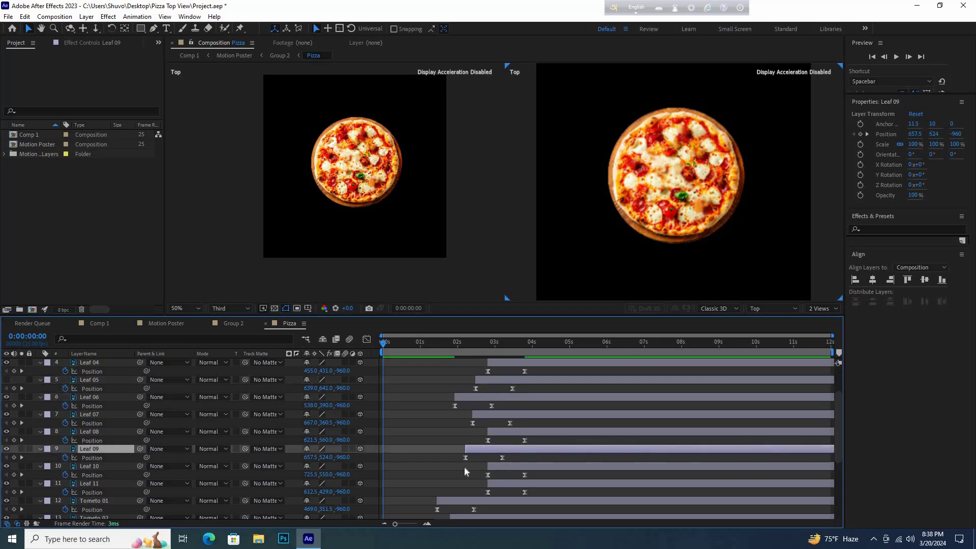
{"action": "left_click", "coordinate": [489, 486]}
{"action": "scroll", "coordinate": [511, 396], "scroll_direction": "up", "scroll_amount": 3}
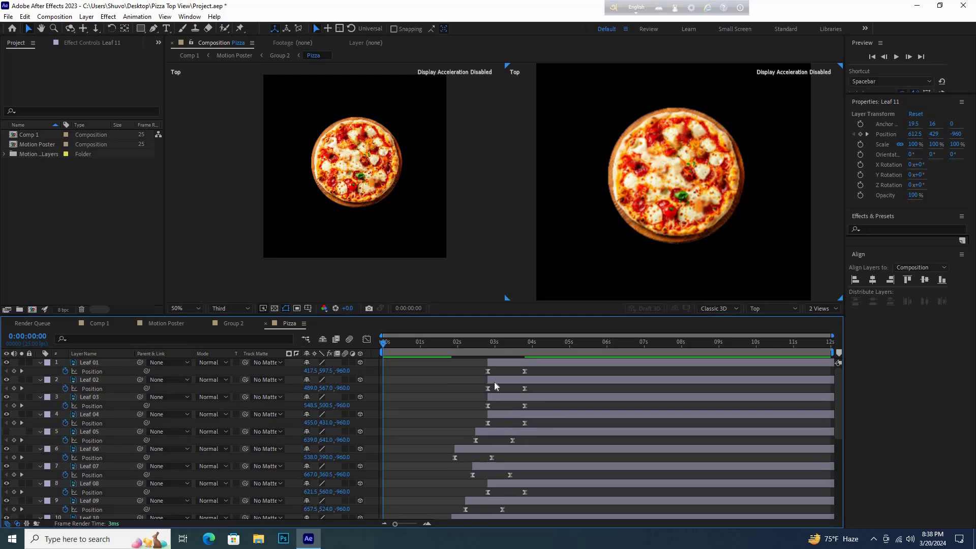
{"action": "left_click", "coordinate": [470, 381]}
{"action": "mouse_move", "coordinate": [494, 380]}
{"action": "left_mouse_down"}
{"action": "mouse_move", "coordinate": [468, 380]}
{"action": "mouse_move", "coordinate": [479, 363]}
{"action": "left_mouse_up"}
{"action": "mouse_move", "coordinate": [496, 416]}
{"action": "left_mouse_down"}
{"action": "mouse_move", "coordinate": [486, 416]}
{"action": "mouse_move", "coordinate": [505, 399]}
{"action": "left_mouse_up"}
Play and replay a preview of the Motion Poster composition.
{"action": "left_click", "coordinate": [166, 323]}
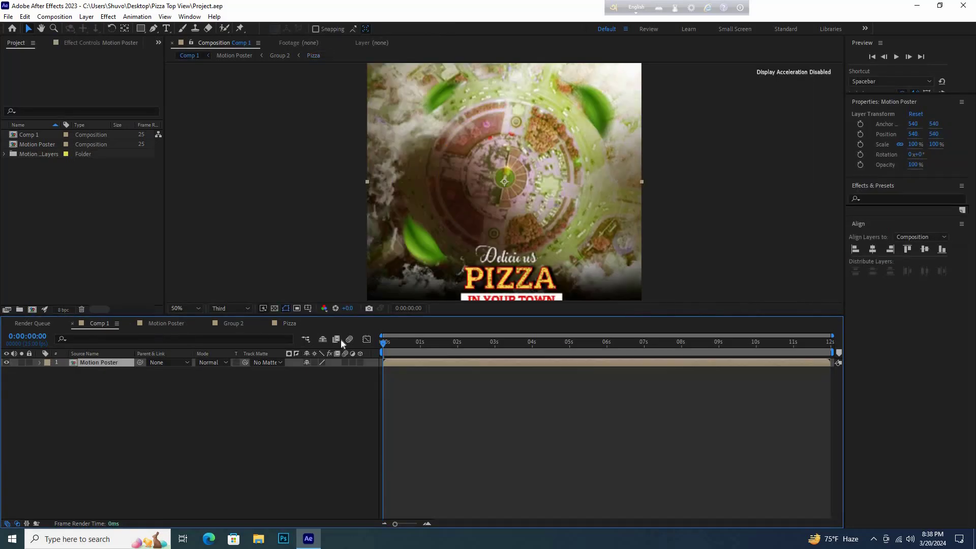
{"action": "key", "text": "space"}
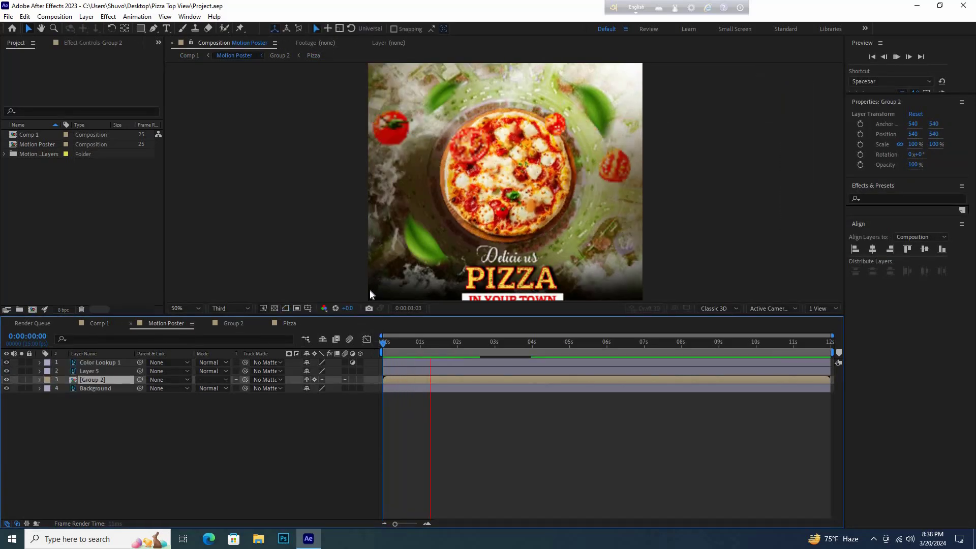
{"action": "key", "text": "space"}
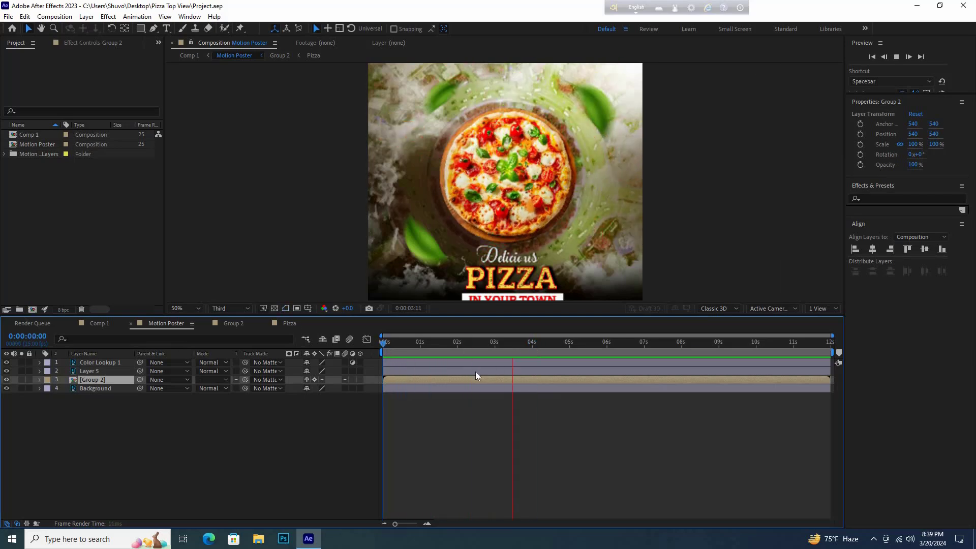
{"action": "key", "text": "space"}
{"action": "key", "text": "space"}
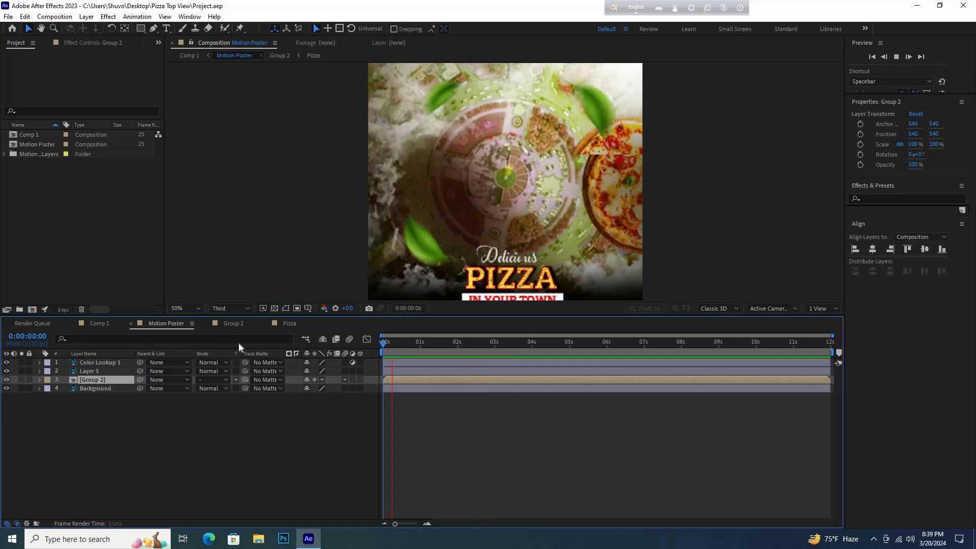
{"action": "key", "text": "space"}
{"action": "key", "text": "space"}
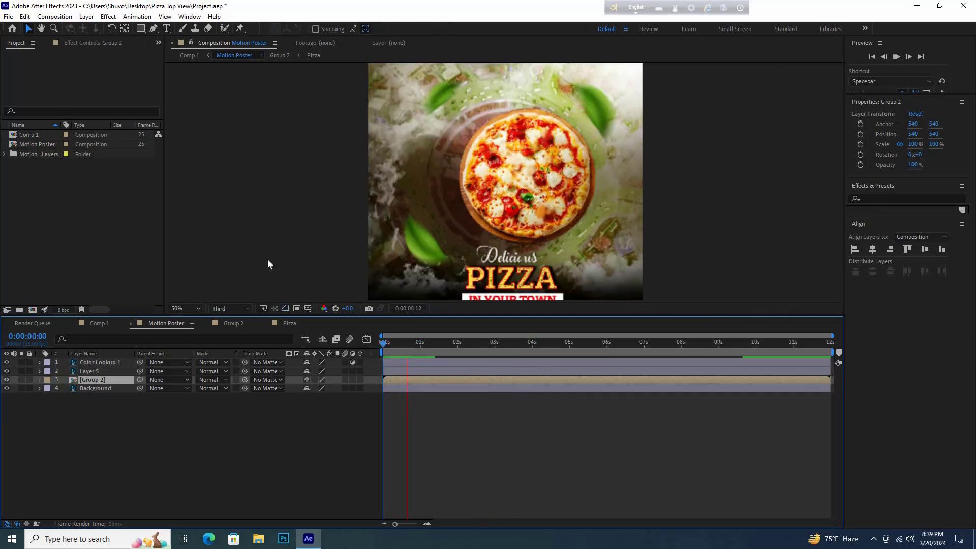
{"action": "key", "text": "space"}
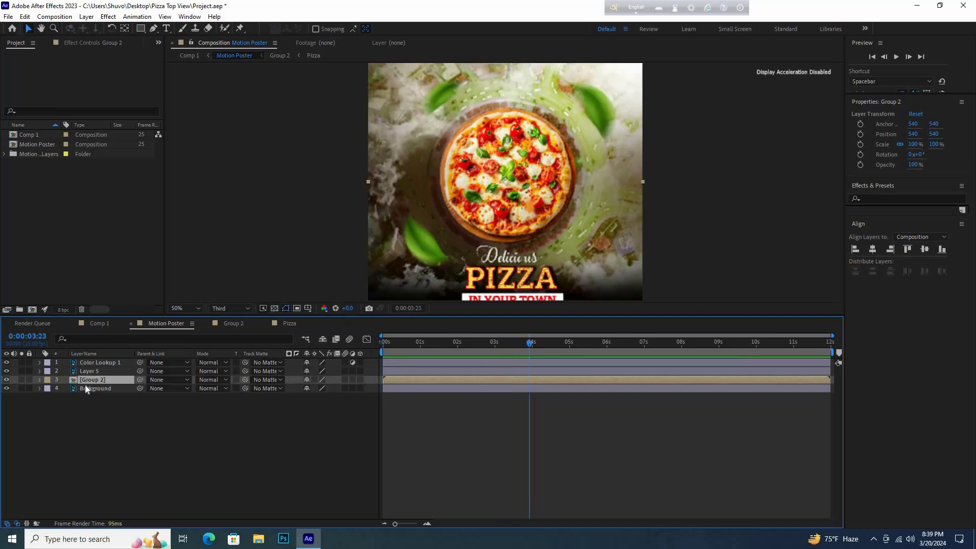
Reopen the Pizza precomp through Group 2 and return to its start.
{"action": "double_click", "coordinate": [93, 380]}
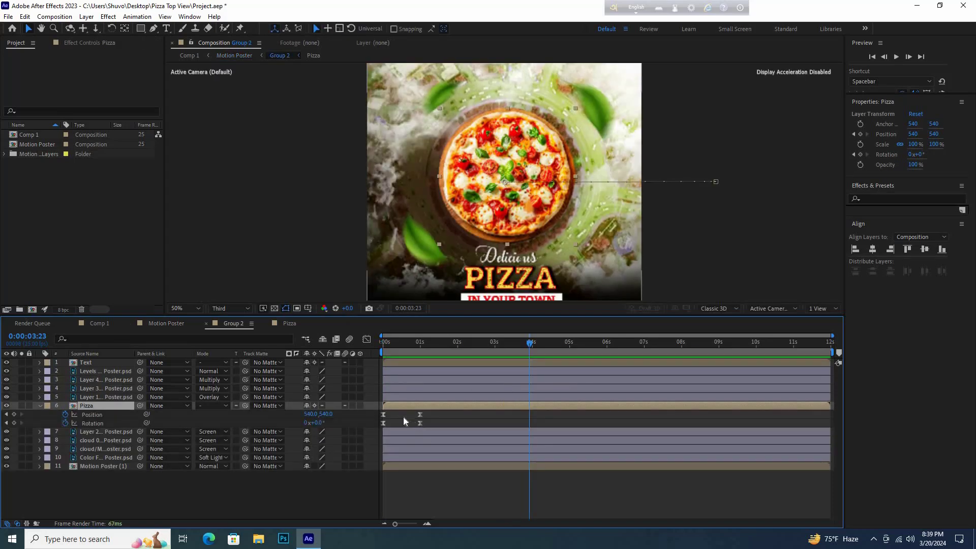
{"action": "double_click", "coordinate": [498, 443]}
{"action": "key", "text": "Home"}
{"action": "left_click", "coordinate": [438, 375]}
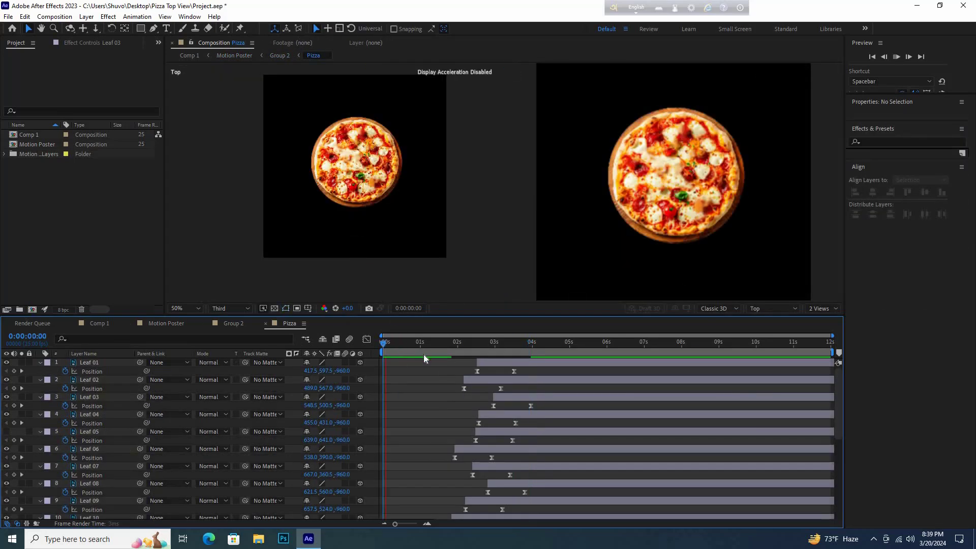
Preview the Pizza comp drops from about 1 second, scrubbing through 1:20.
{"action": "key", "text": "space"}
{"action": "left_click_drag", "start_coordinate": [422, 343], "coordinate": [420, 344]}
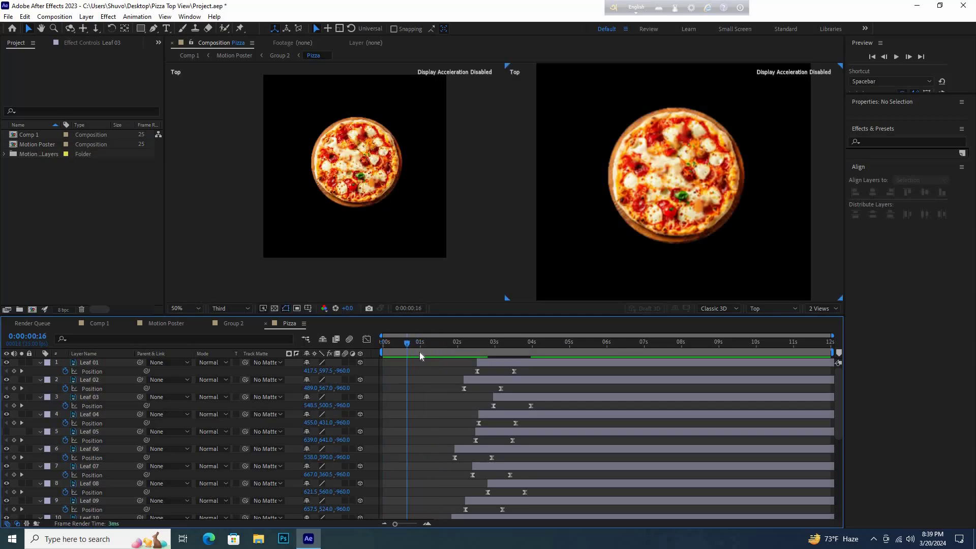
{"action": "key", "text": "space"}
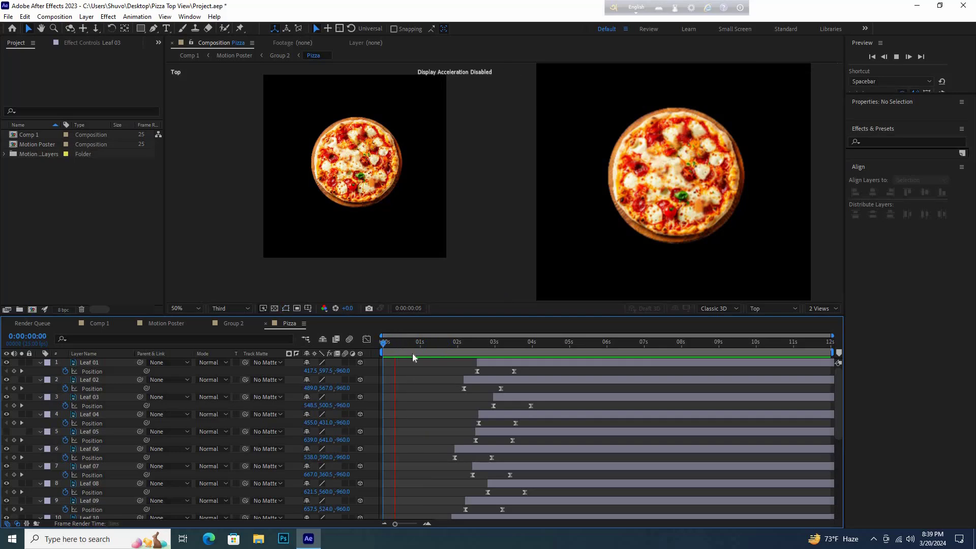
{"action": "left_click", "coordinate": [438, 344]}
{"action": "left_click_drag", "start_coordinate": [422, 341], "coordinate": [450, 346]}
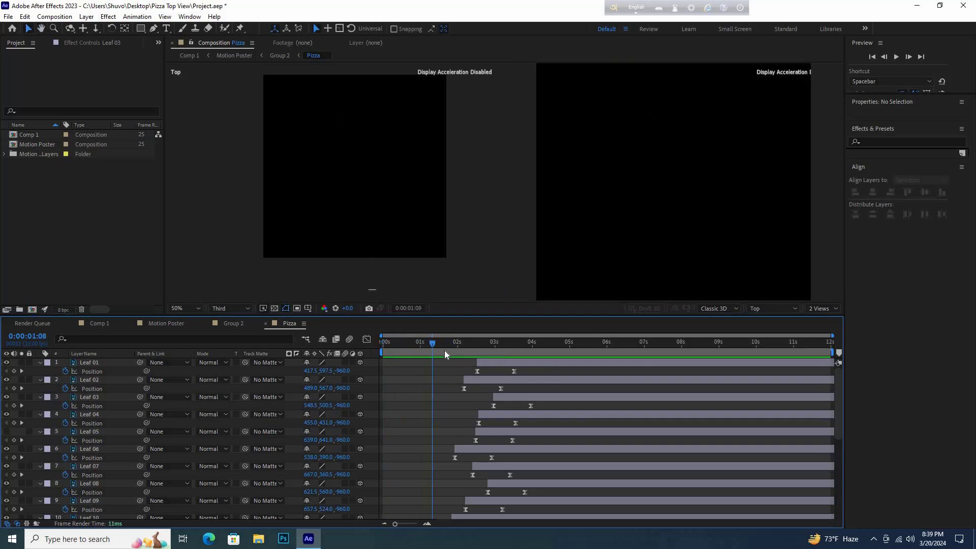
{"action": "left_click", "coordinate": [423, 344]}
{"action": "key", "text": "space"}
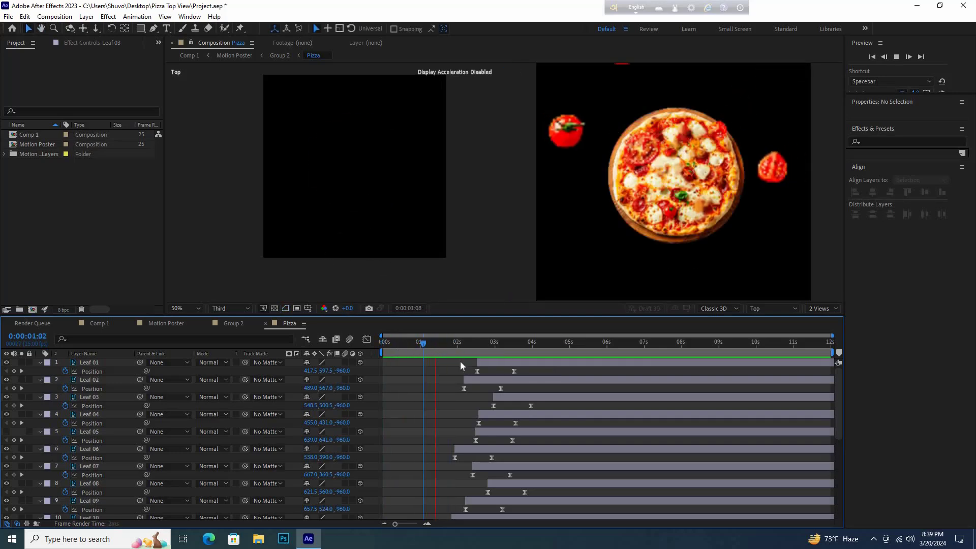
Shift all leaf and tomato layers slightly earlier and preview the retiming.
{"action": "left_click_drag", "start_coordinate": [445, 362], "coordinate": [533, 508]}
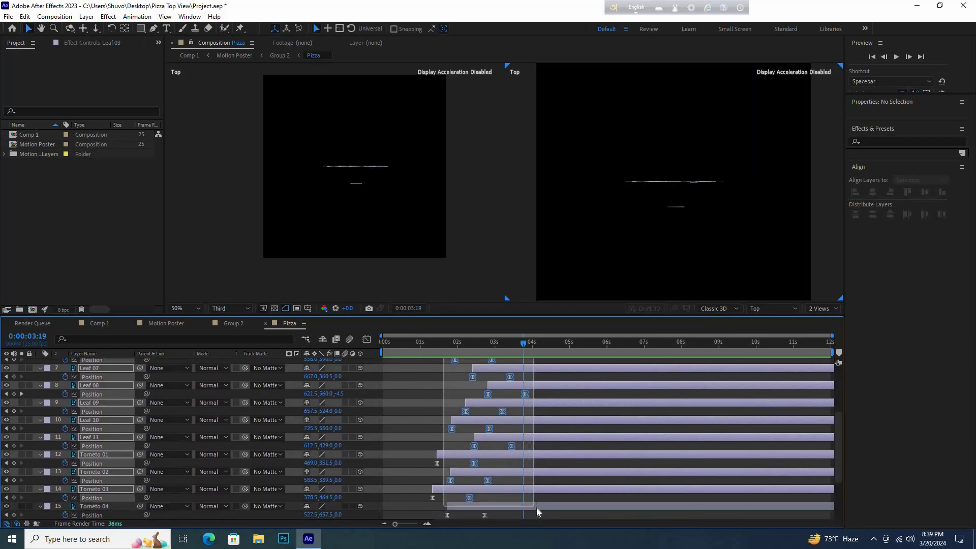
{"action": "left_click_drag", "start_coordinate": [533, 507], "coordinate": [538, 514]}
{"action": "key", "text": "ctrl+a"}
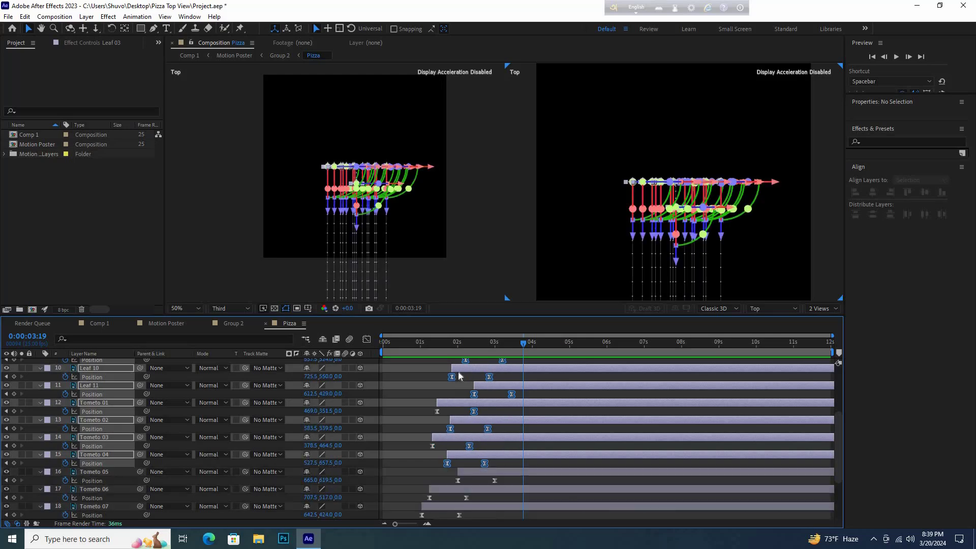
{"action": "scroll", "coordinate": [489, 386], "scroll_direction": "up", "scroll_amount": 5}
{"action": "left_click_drag", "start_coordinate": [480, 366], "coordinate": [470, 366]}
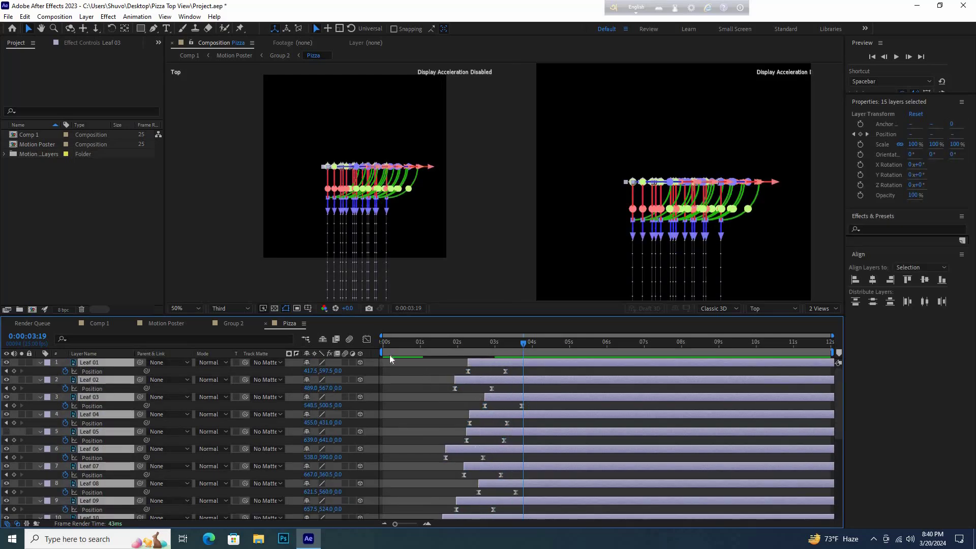
{"action": "key", "text": "ctrl+shift+a"}
{"action": "key", "text": "space"}
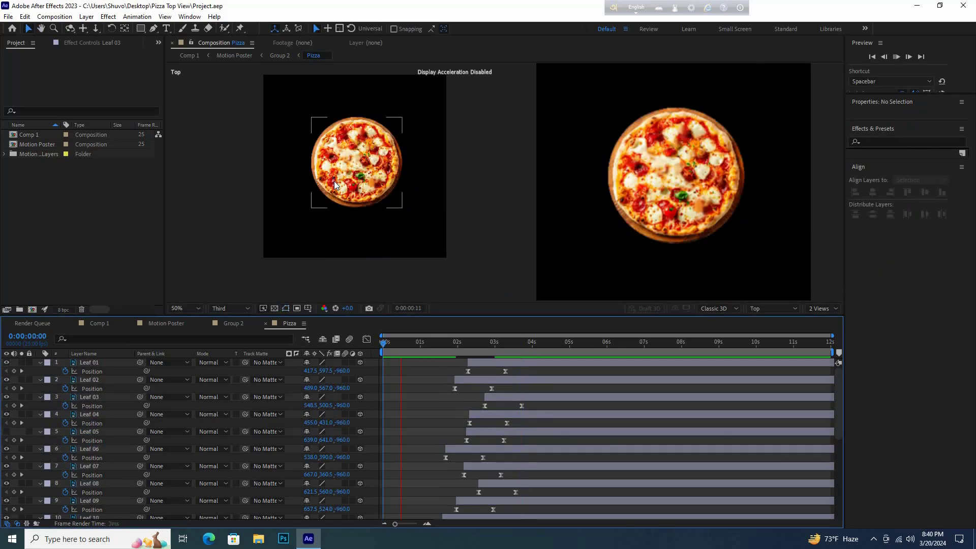
{"action": "key", "text": "space"}
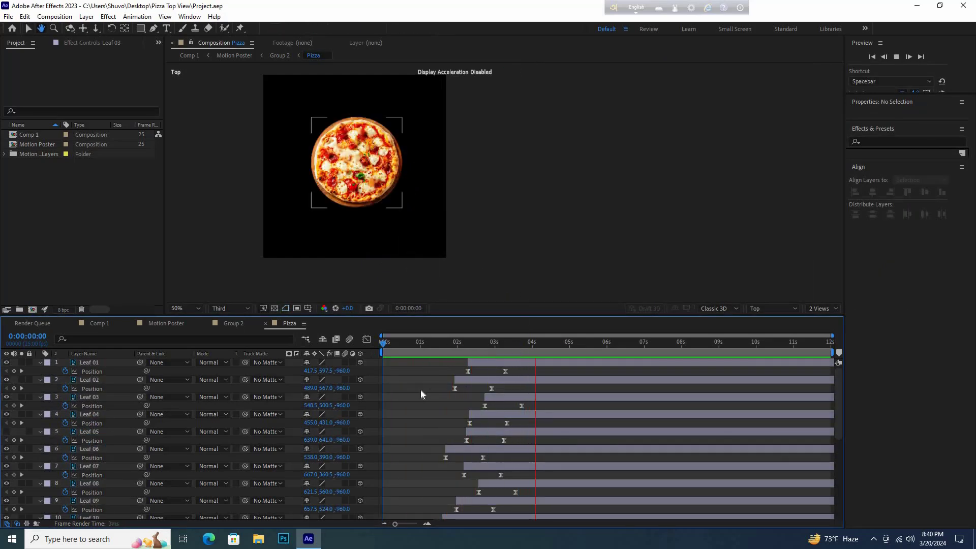
Delay Leaf 04–10 by about half a second, then preview it in the Motion Poster comp.
{"action": "left_click", "coordinate": [102, 361]}
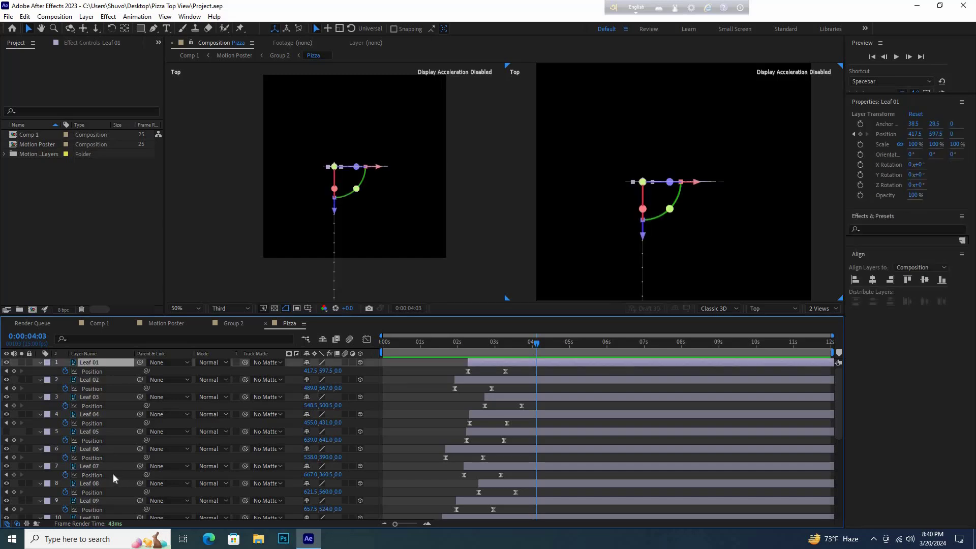
{"action": "scroll", "coordinate": [99, 464], "scroll_direction": "down", "scroll_amount": 3}
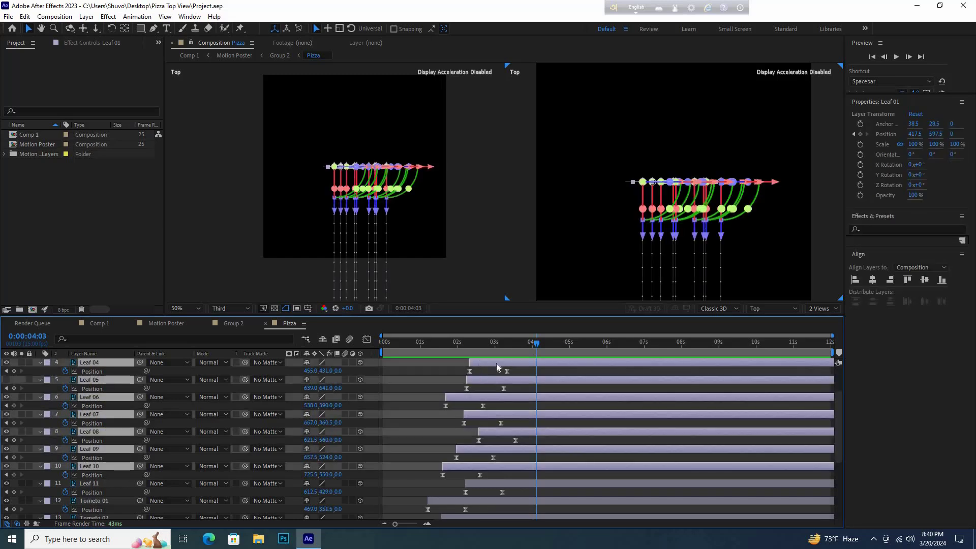
{"action": "left_click_drag", "start_coordinate": [496, 363], "coordinate": [514, 364]}
{"action": "key", "text": "Home"}
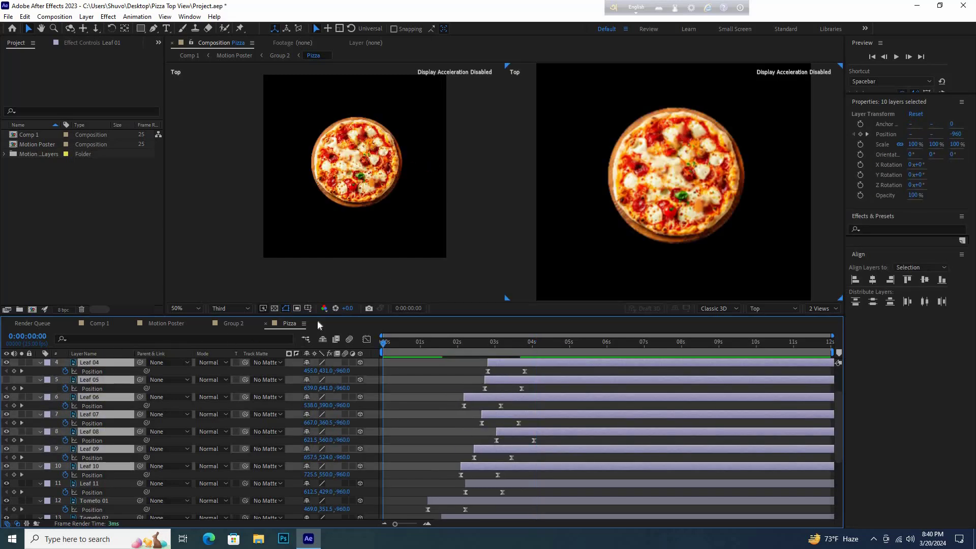
{"action": "key", "text": "space"}
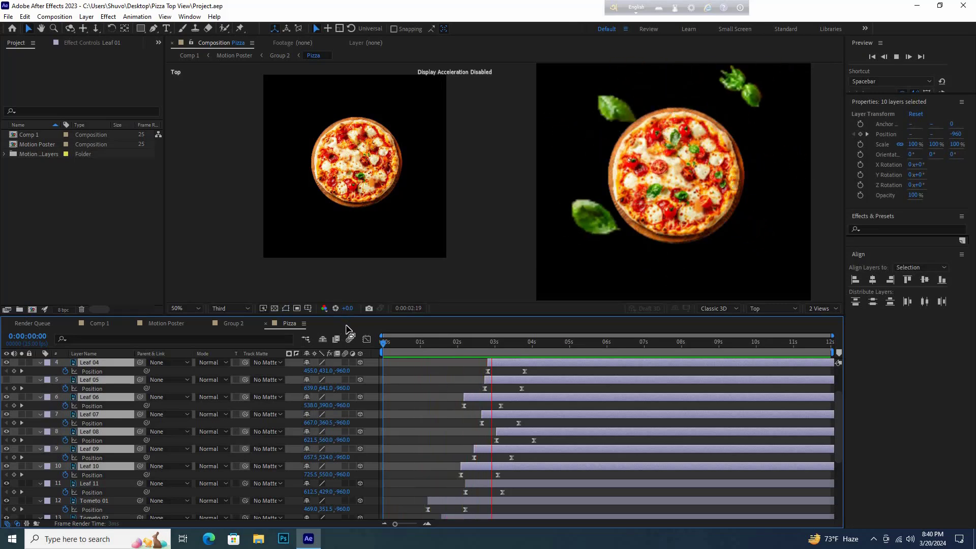
{"action": "key", "text": "space"}
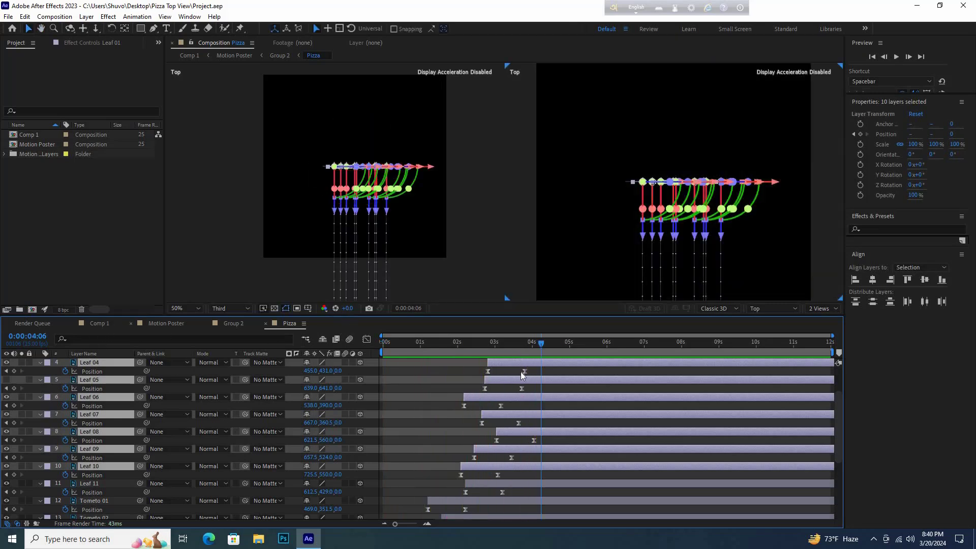
{"action": "left_click", "coordinate": [162, 325]}
{"action": "key", "text": "space"}
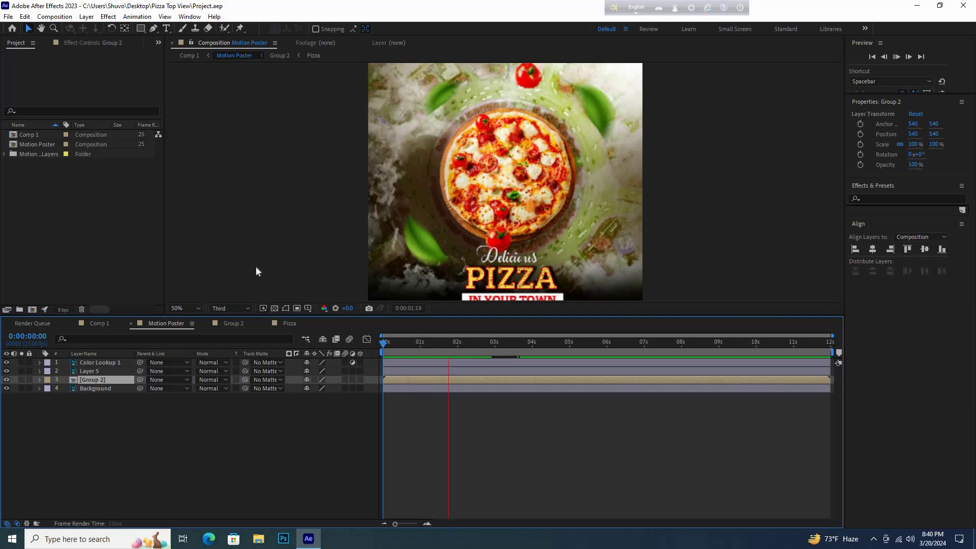
Stop the poster preview, reopen Pizza via Group 2, and add Leaf 11 to the selection.
{"action": "left_click", "coordinate": [548, 344]}
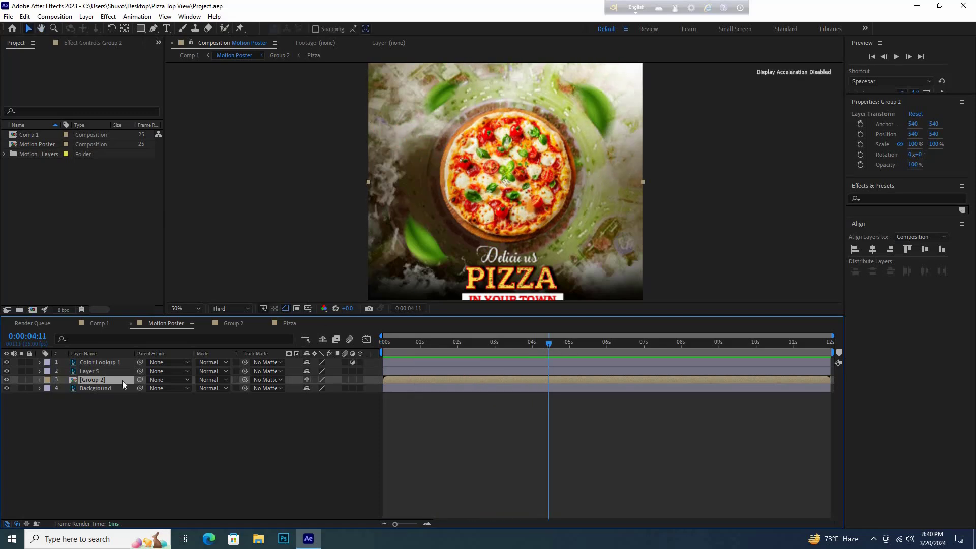
{"action": "double_click", "coordinate": [77, 381]}
{"action": "double_click", "coordinate": [72, 405]}
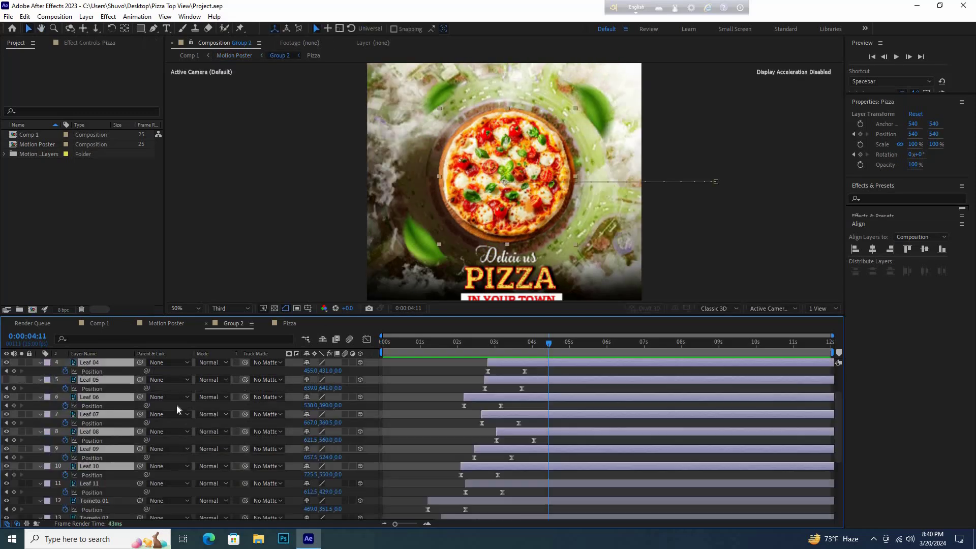
{"action": "left_click", "coordinate": [99, 483], "text": "shift"}
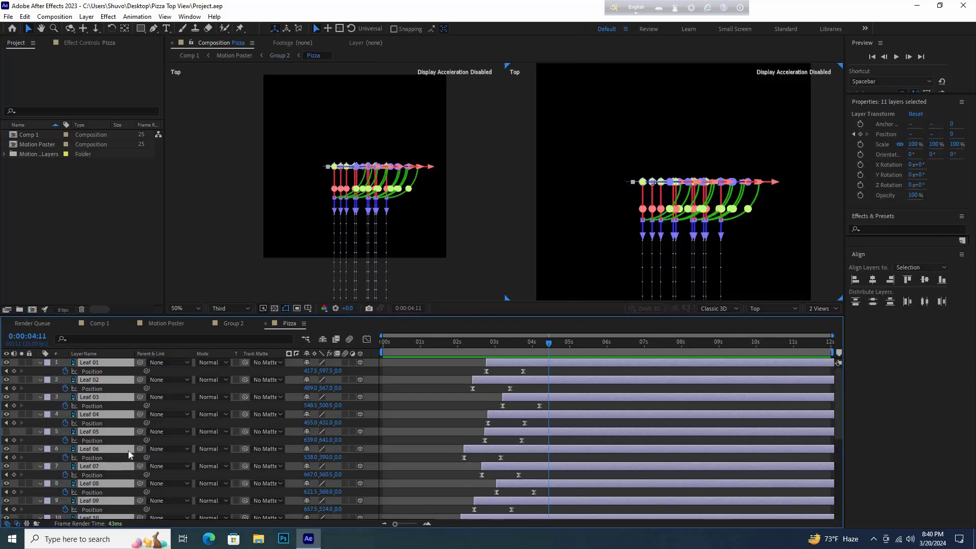
{"action": "scroll", "coordinate": [128, 451], "scroll_direction": "down", "scroll_amount": 2}
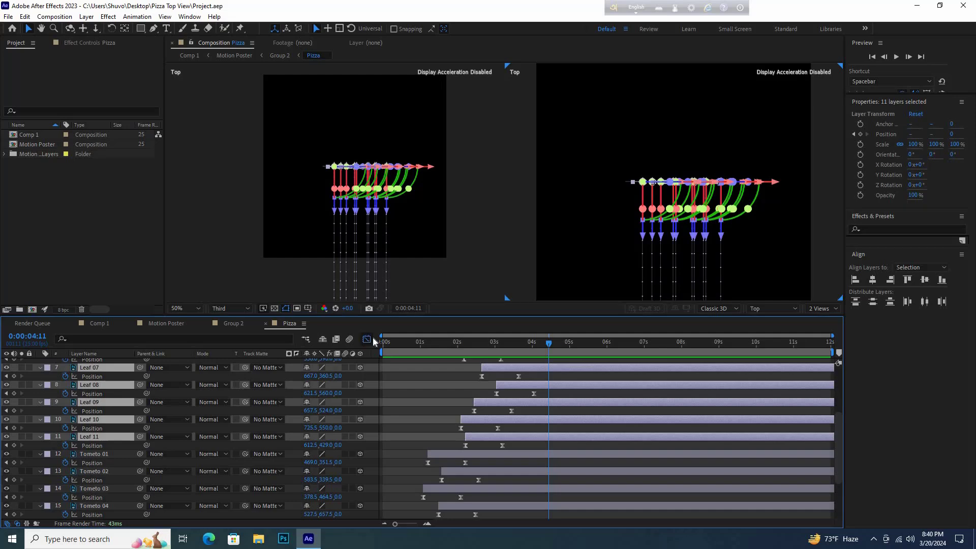
Open the speed graph, adjust its zoom and display options, then return to the layer bars.
{"action": "left_click", "coordinate": [367, 339]}
{"action": "left_click", "coordinate": [427, 524]}
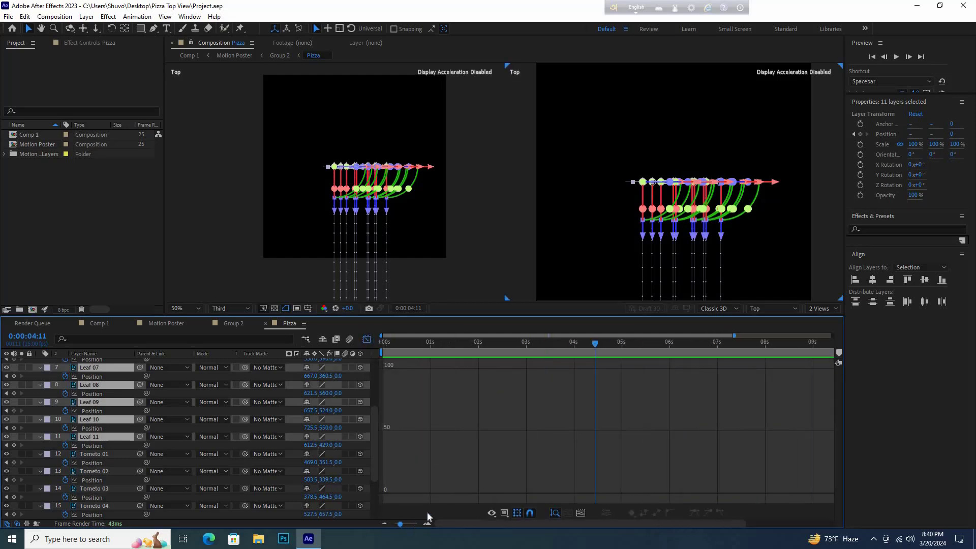
{"action": "right_click", "coordinate": [458, 460]}
{"action": "left_click", "coordinate": [269, 417]}
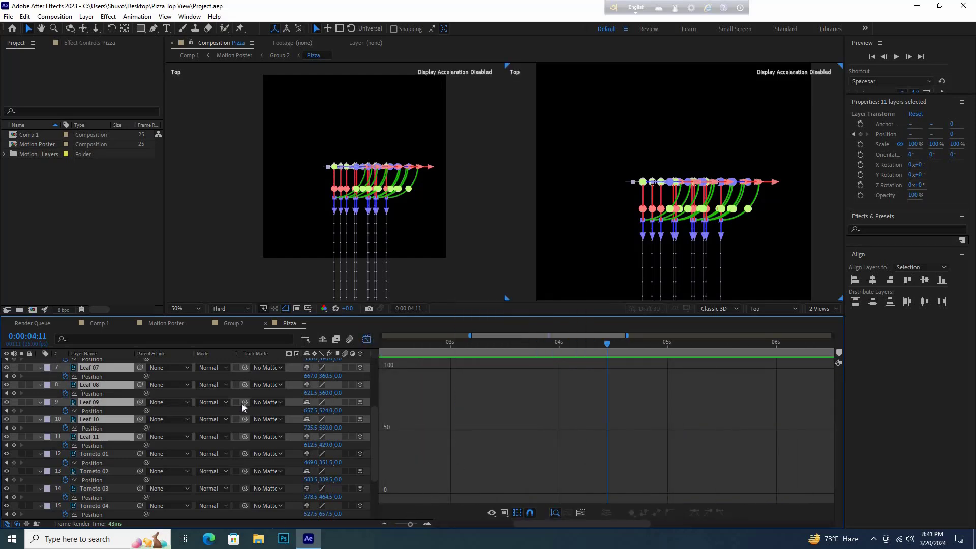
{"action": "scroll", "coordinate": [243, 407], "scroll_direction": "up", "scroll_amount": 4}
{"action": "left_click", "coordinate": [505, 515]}
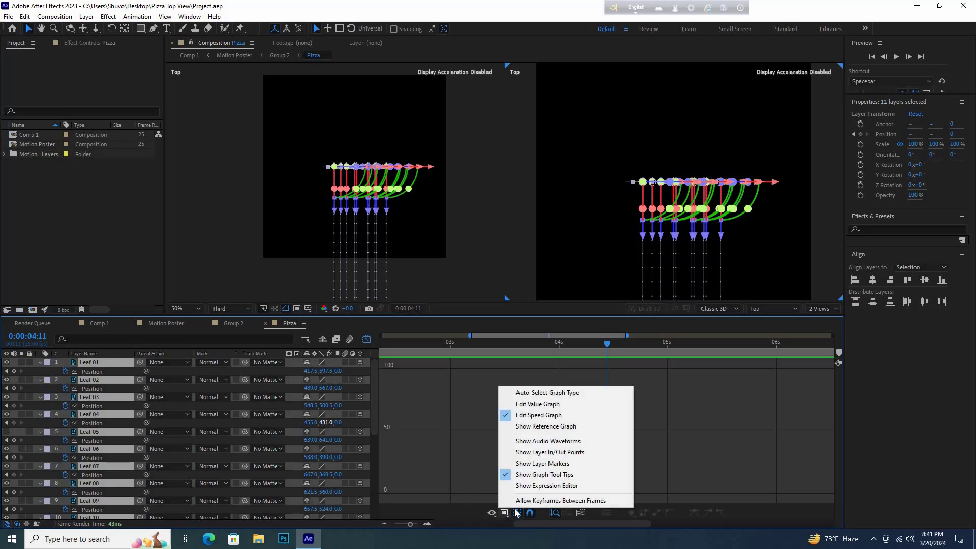
{"action": "left_click", "coordinate": [581, 514]}
{"action": "left_click", "coordinate": [385, 523]}
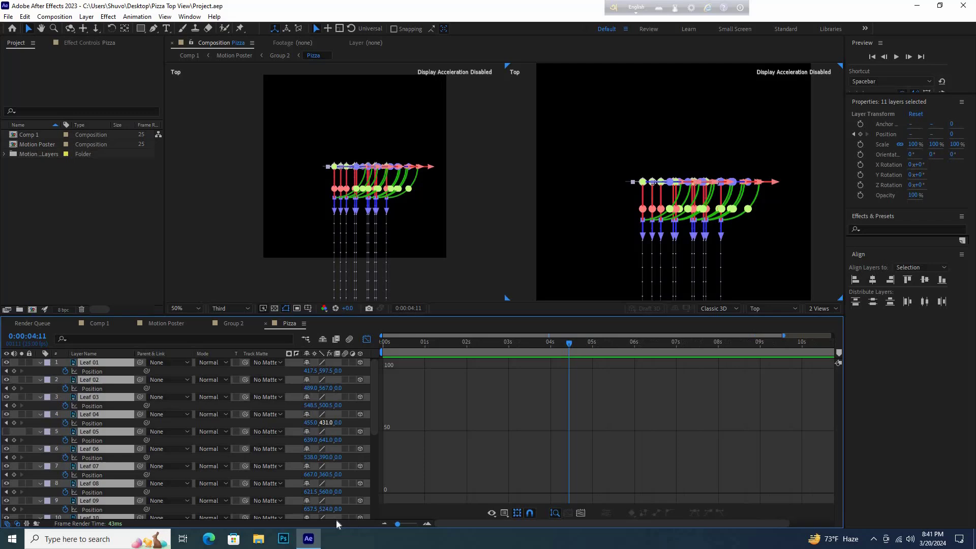
{"action": "left_click", "coordinate": [362, 337]}
Marquee-select the leaf layers' Position keyframes, with the current time at 0:00:01:23.
{"action": "mouse_move", "coordinate": [465, 369]}
{"action": "left_mouse_down"}
{"action": "mouse_move", "coordinate": [556, 510]}
{"action": "mouse_move", "coordinate": [564, 456]}
{"action": "mouse_move", "coordinate": [523, 460]}
{"action": "left_mouse_up"}
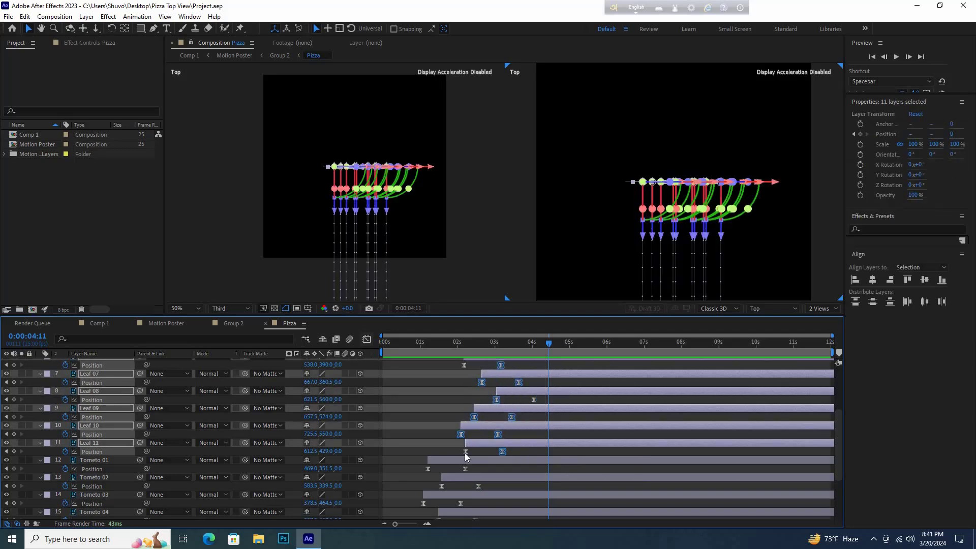
{"action": "scroll", "coordinate": [534, 386], "scroll_direction": "up", "scroll_amount": 3}
{"action": "left_click", "coordinate": [453, 357]}
{"action": "mouse_move", "coordinate": [550, 349]}
{"action": "left_mouse_down"}
{"action": "mouse_move", "coordinate": [453, 350]}
{"action": "mouse_move", "coordinate": [555, 468]}
{"action": "left_mouse_up"}
{"action": "scroll", "coordinate": [462, 370], "scroll_direction": "up", "scroll_amount": 1}
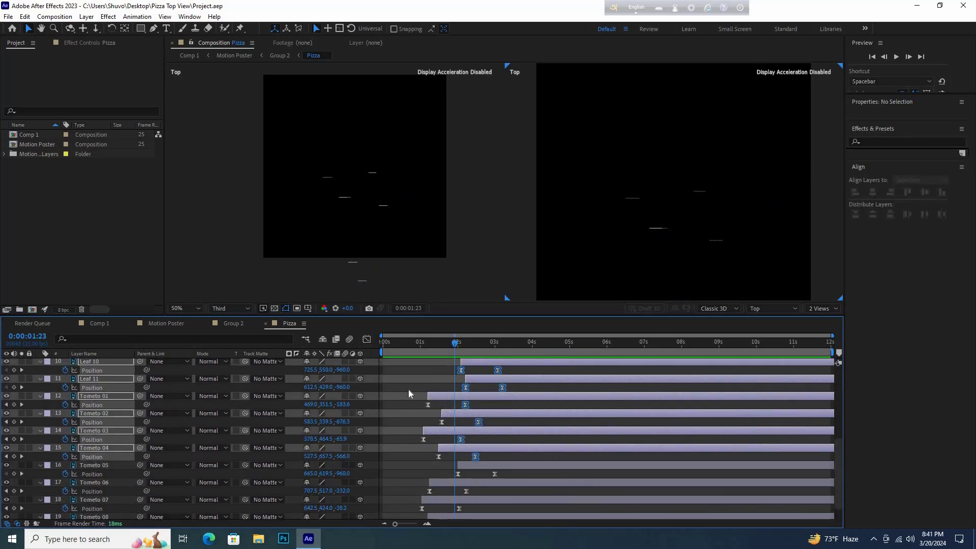
{"action": "left_click", "coordinate": [408, 390]}
{"action": "scroll", "coordinate": [455, 373], "scroll_direction": "up", "scroll_amount": 5}
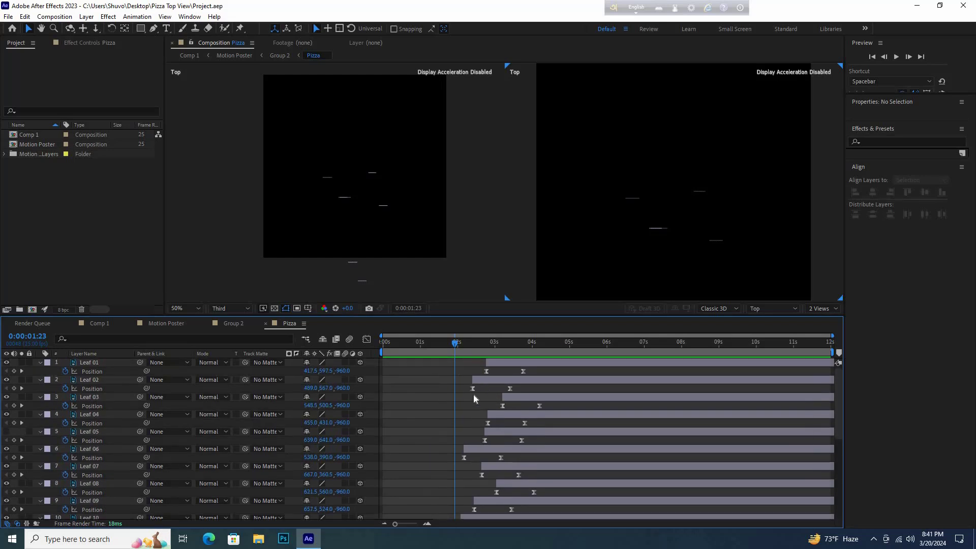
{"action": "scroll", "coordinate": [566, 508], "scroll_direction": "down", "scroll_amount": 5}
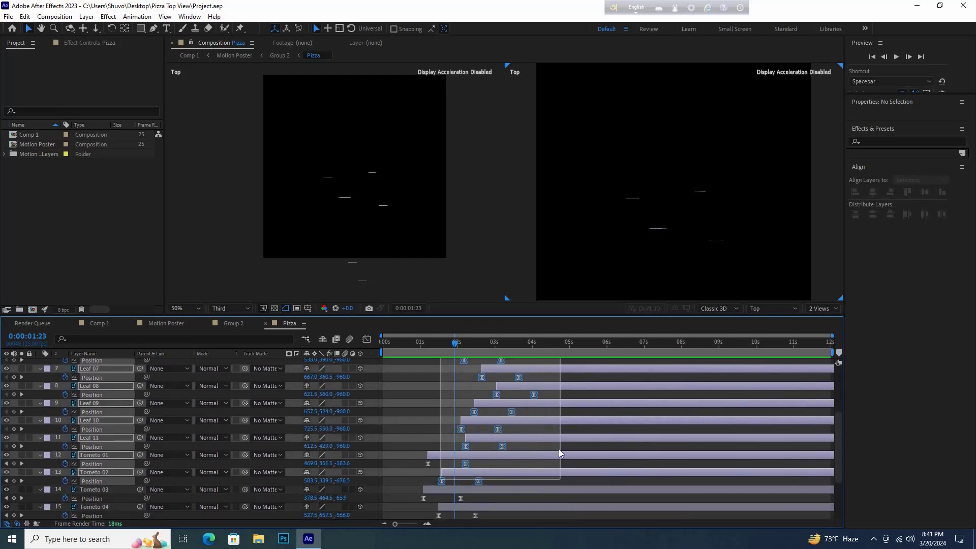
{"action": "left_click_drag", "start_coordinate": [440, 360], "coordinate": [559, 450]}
Inspect the selected keyframes' speed graph, zoomed in on the first seconds.
{"action": "left_click", "coordinate": [367, 339]}
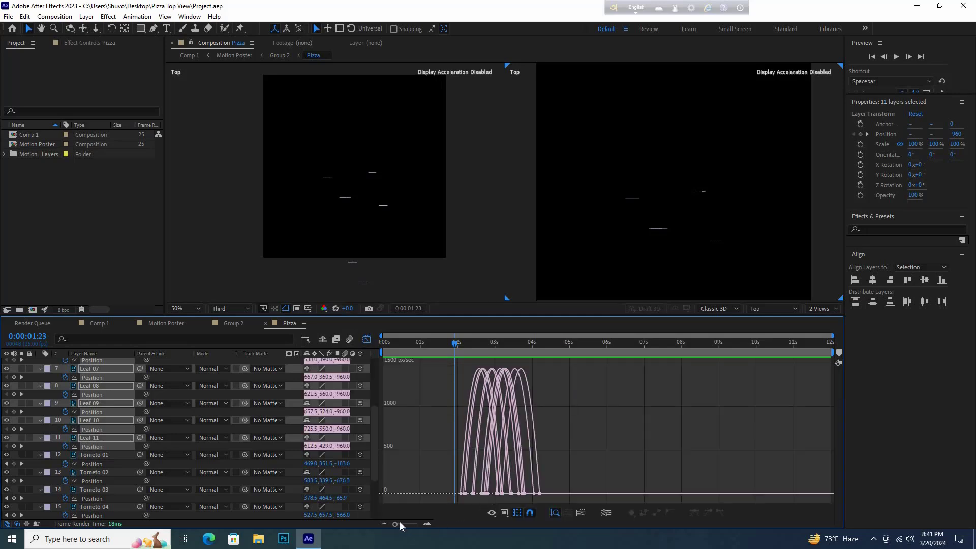
{"action": "left_click_drag", "start_coordinate": [396, 524], "coordinate": [408, 523]}
{"action": "left_click_drag", "start_coordinate": [796, 497], "coordinate": [566, 447]}
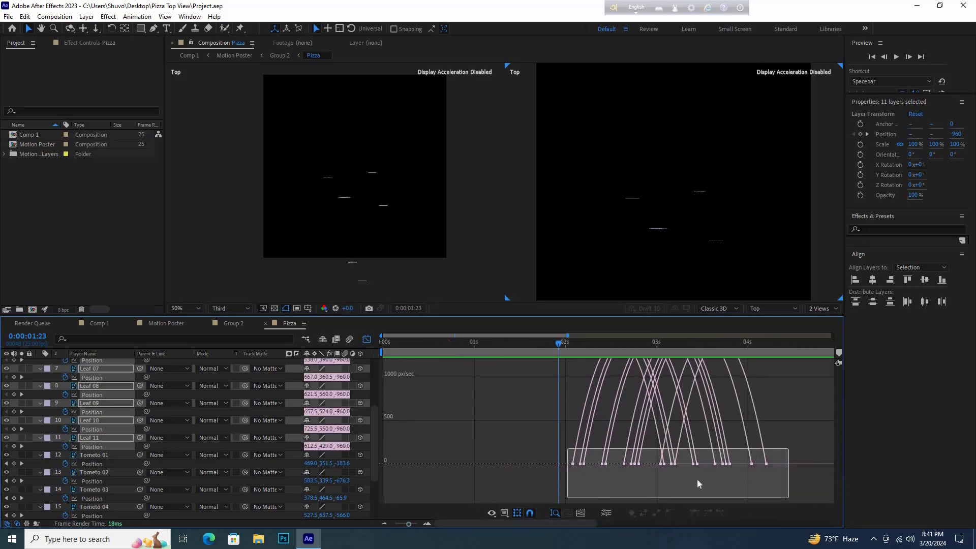
Preview Comp 1 and nudge the Motion Poster layer slightly.
{"action": "left_click", "coordinate": [97, 324]}
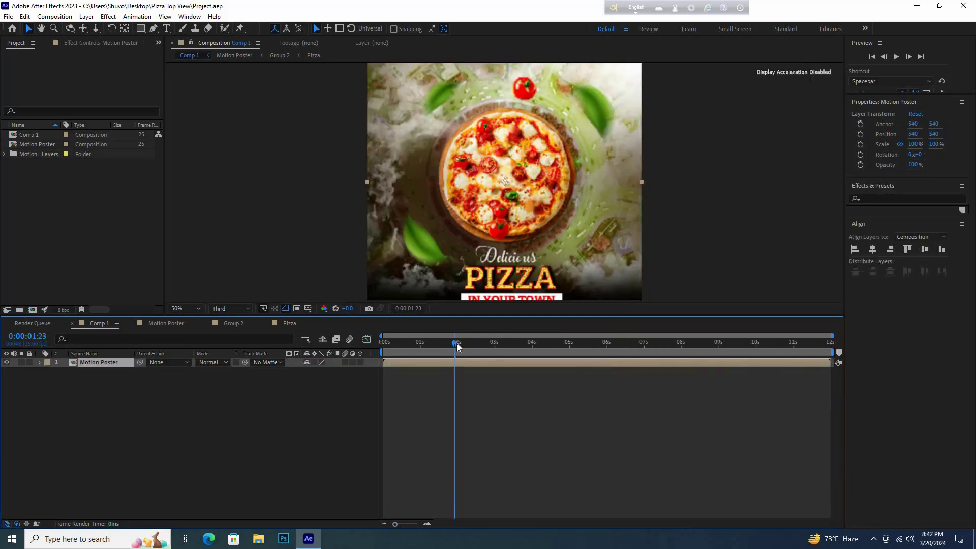
{"action": "key", "text": "space"}
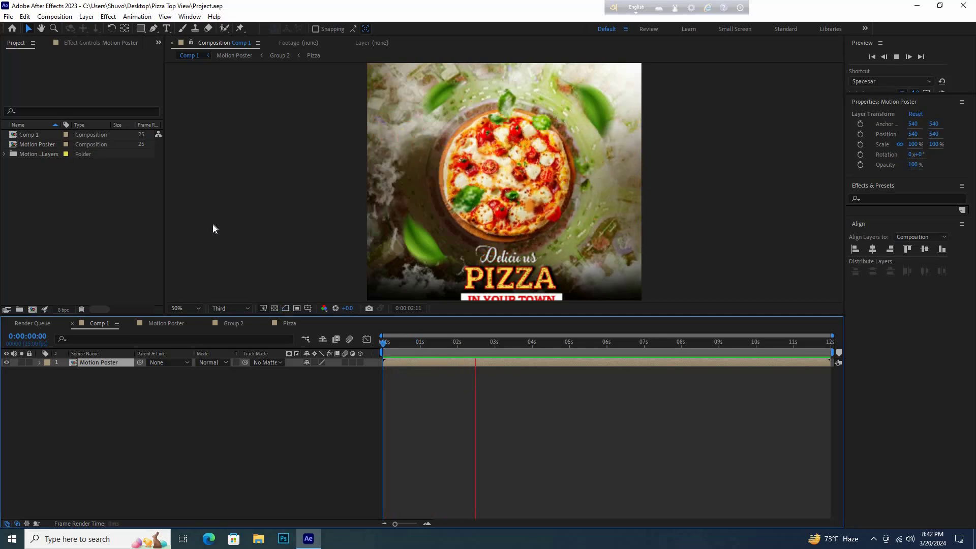
{"action": "left_click", "coordinate": [577, 213]}
{"action": "left_click_drag", "start_coordinate": [573, 206], "coordinate": [575, 208]}
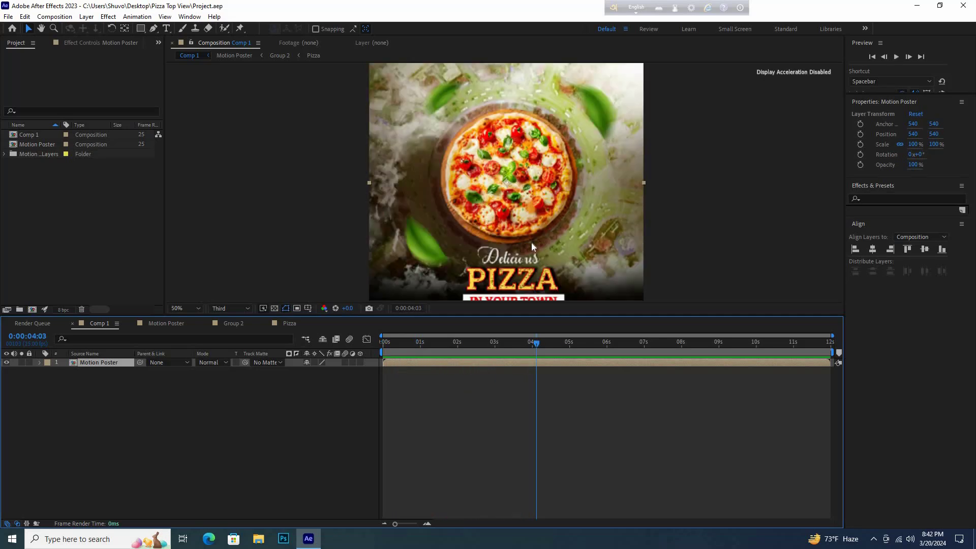
Open Group 2 inside the Motion Poster precomp and select the Text layer.
{"action": "double_click", "coordinate": [70, 360]}
{"action": "double_click", "coordinate": [75, 381]}
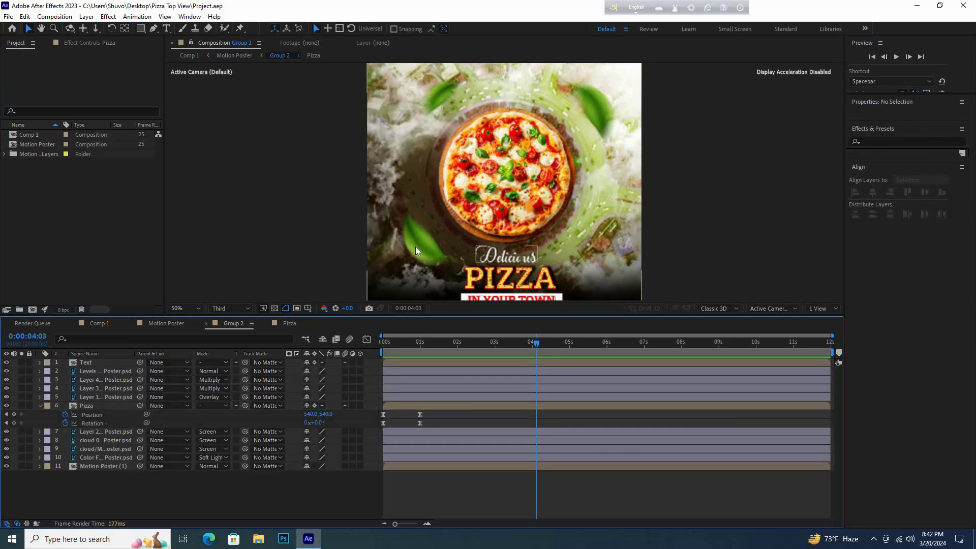
{"action": "left_click", "coordinate": [416, 246]}
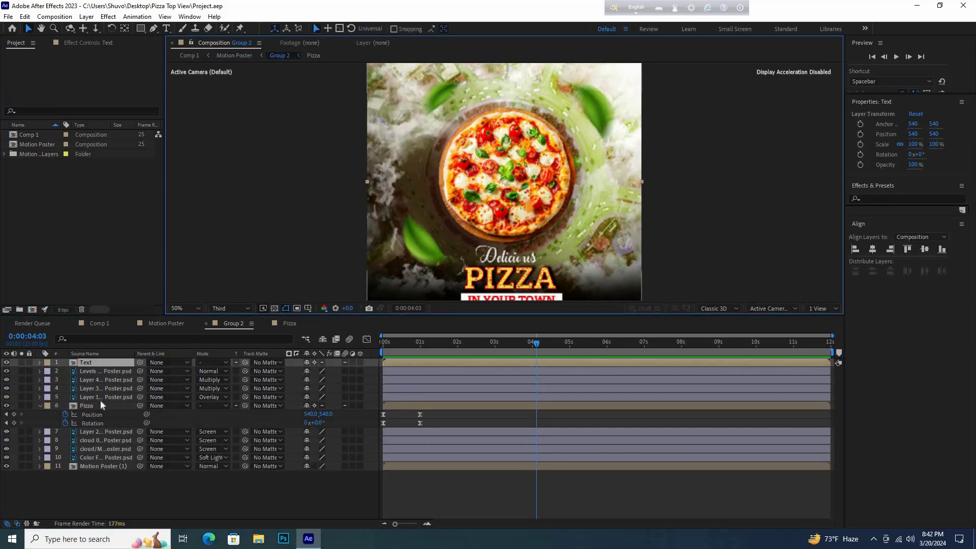
Select the Levels 2 copy layer with the time at the start of the timeline.
{"action": "left_click", "coordinate": [102, 432]}
{"action": "left_click", "coordinate": [101, 397]}
{"action": "left_click", "coordinate": [81, 388]}
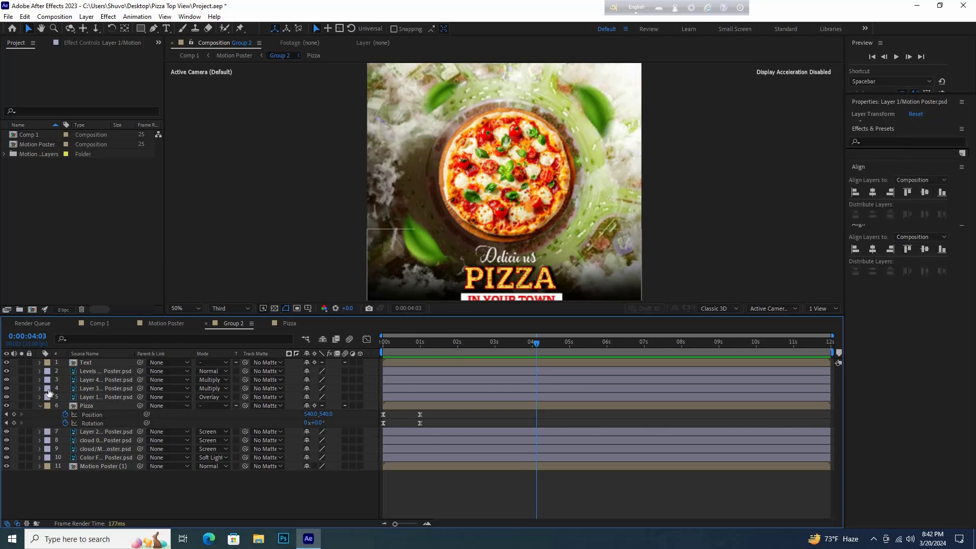
{"action": "left_click", "coordinate": [81, 380]}
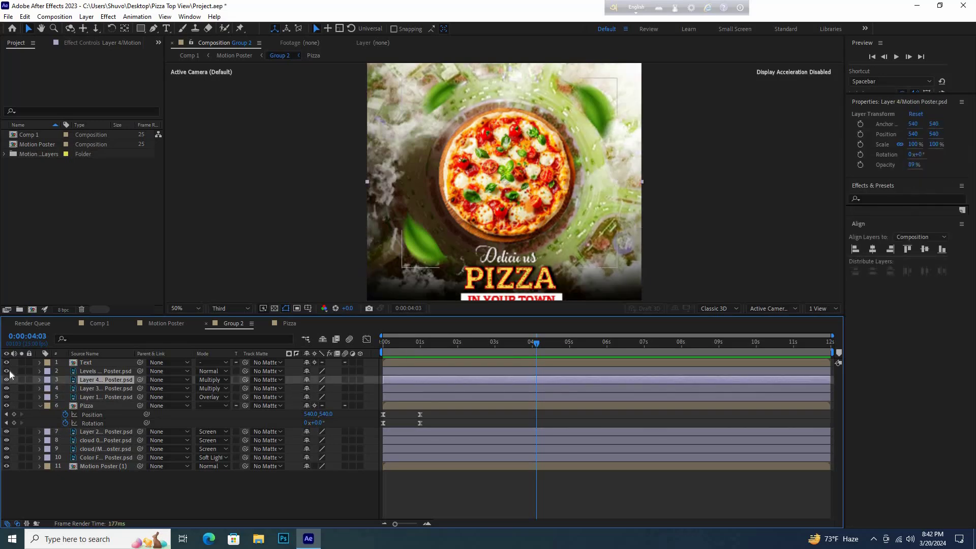
{"action": "left_click", "coordinate": [83, 371]}
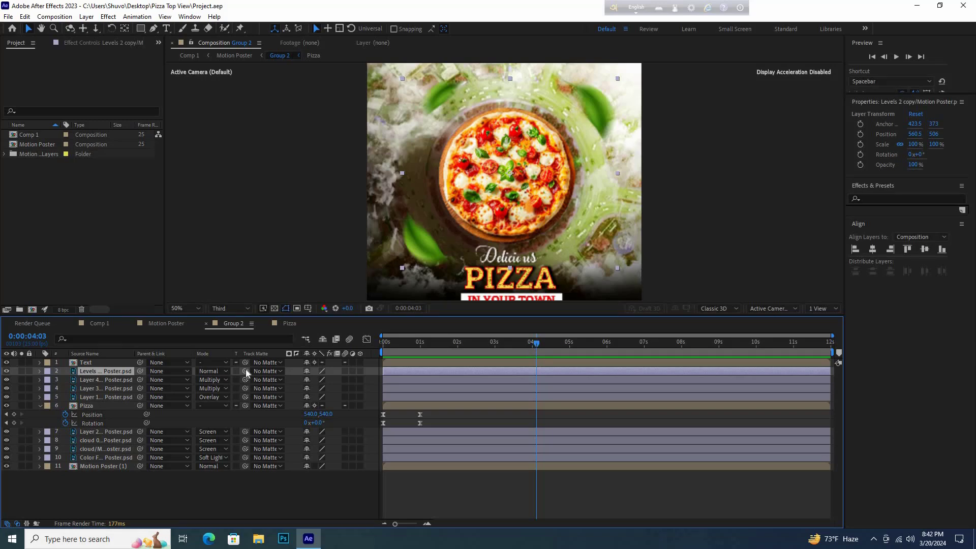
{"action": "key", "text": "Home"}
{"action": "double_click", "coordinate": [6, 372]}
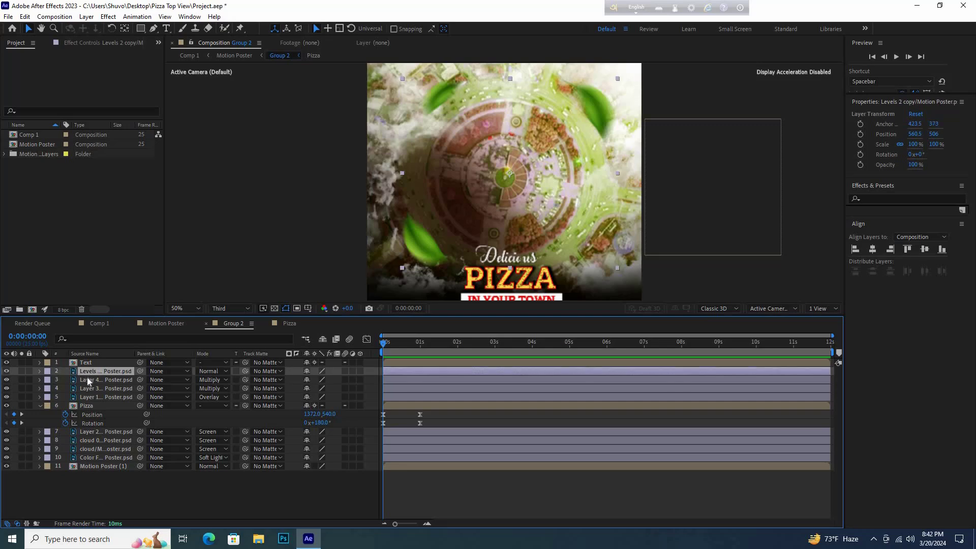
Add a wiggle(2,10) expression to the layer's Position and preview the jitter.
{"action": "key", "text": "p"}
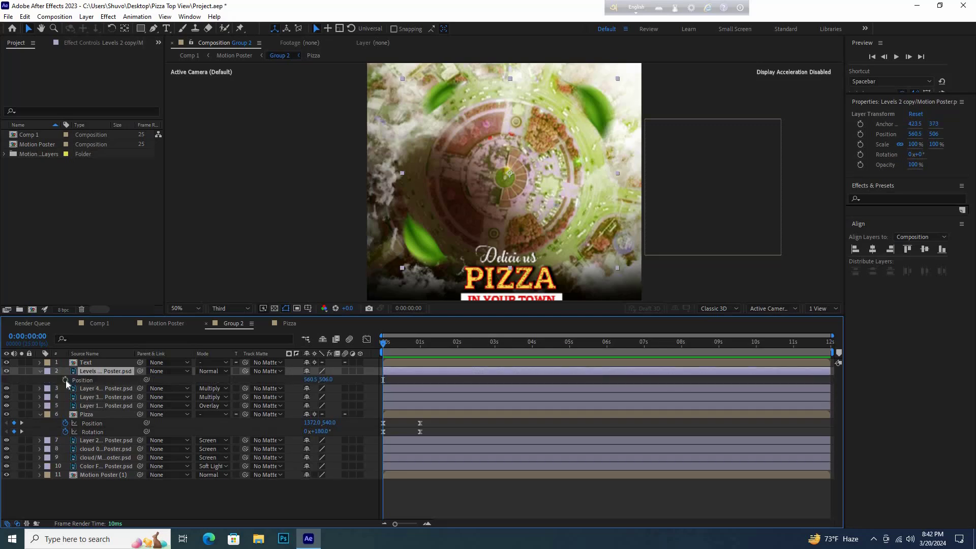
{"action": "left_click", "coordinate": [66, 381], "text": "alt"}
{"action": "type", "text": "wiggle"}
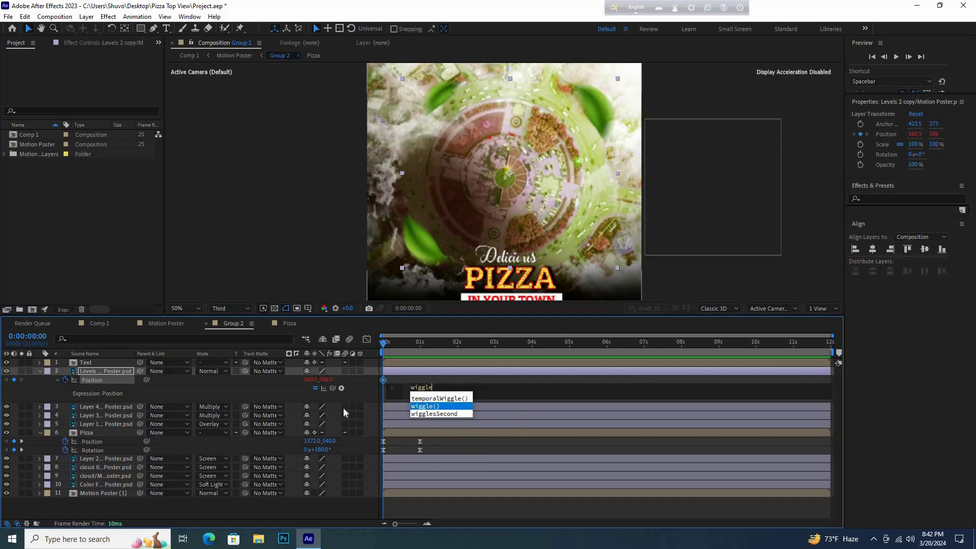
{"action": "type", "text": "(2,10)"}
{"action": "left_click", "coordinate": [206, 282]}
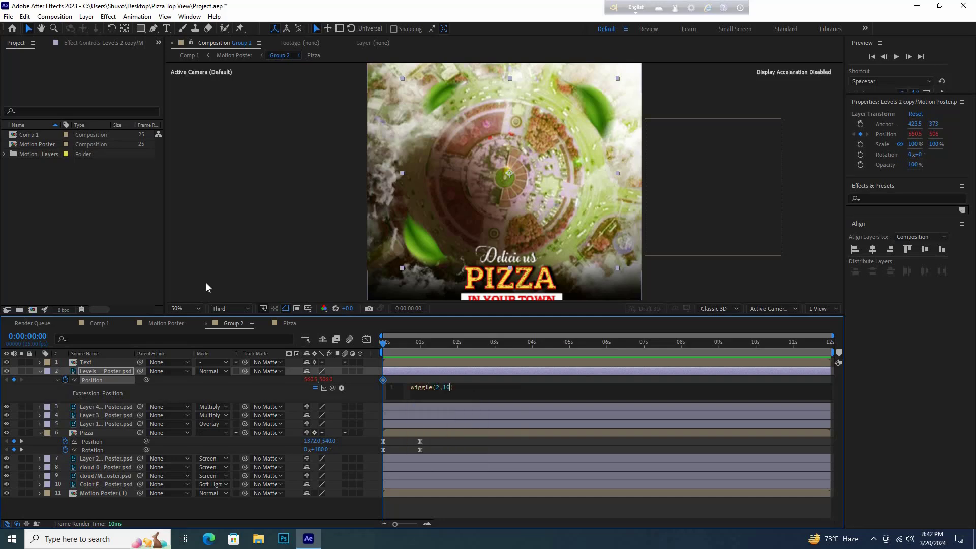
{"action": "key", "text": "space"}
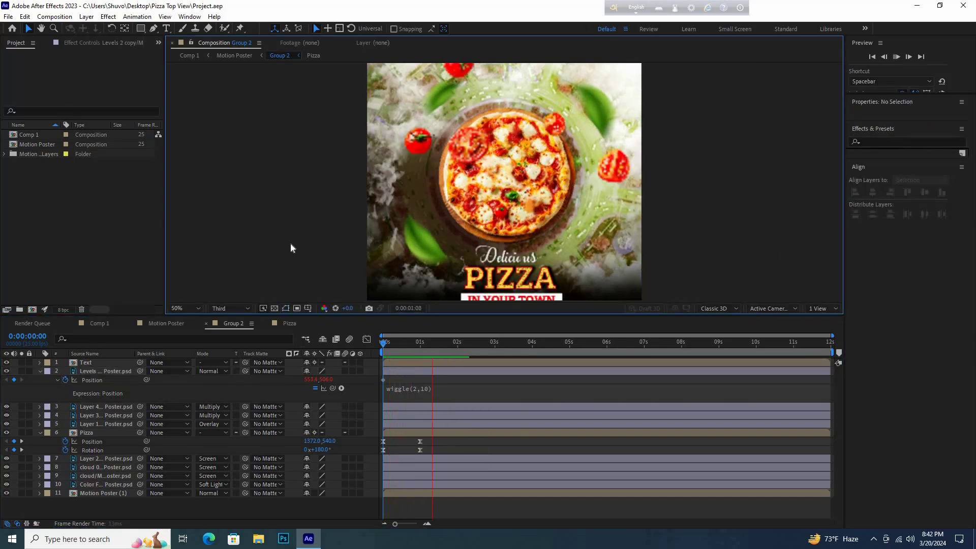
{"action": "key", "text": "space"}
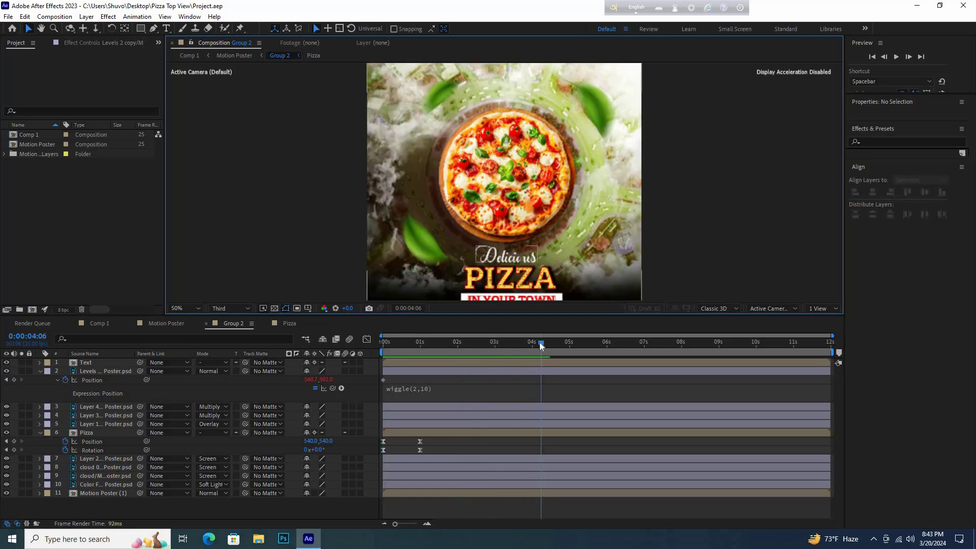
{"action": "key", "text": "space"}
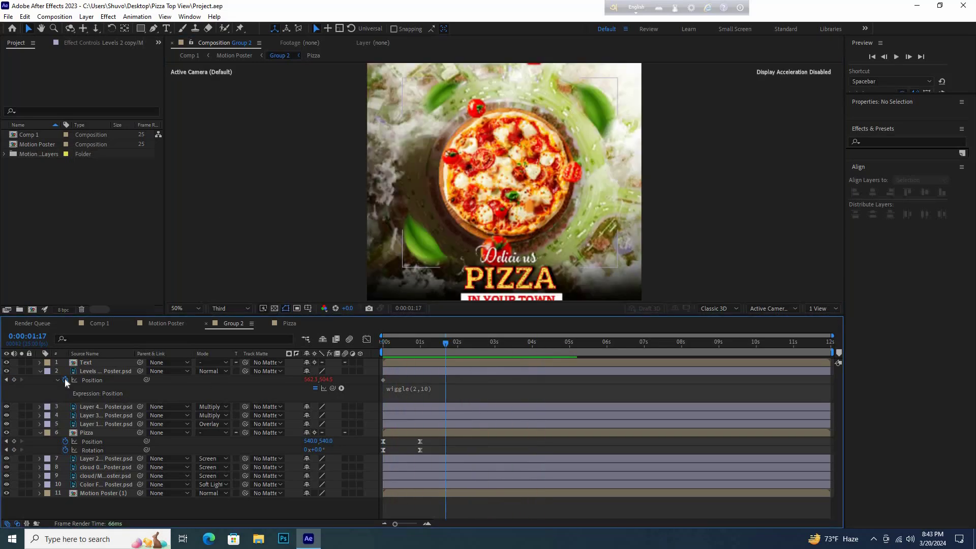
Delay the Levels 2 copy layer's start by a few frames and preview it.
{"action": "left_click", "coordinate": [108, 373]}
{"action": "mouse_move", "coordinate": [424, 374]}
{"action": "left_mouse_down"}
{"action": "mouse_move", "coordinate": [448, 374]}
{"action": "mouse_move", "coordinate": [416, 373]}
{"action": "left_mouse_up"}
{"action": "key", "text": "space"}
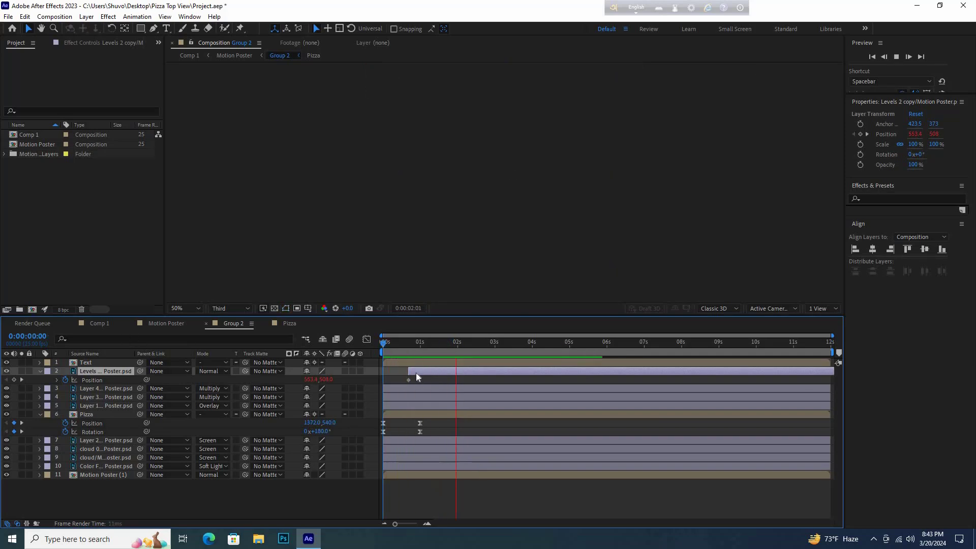
{"action": "key", "text": "space"}
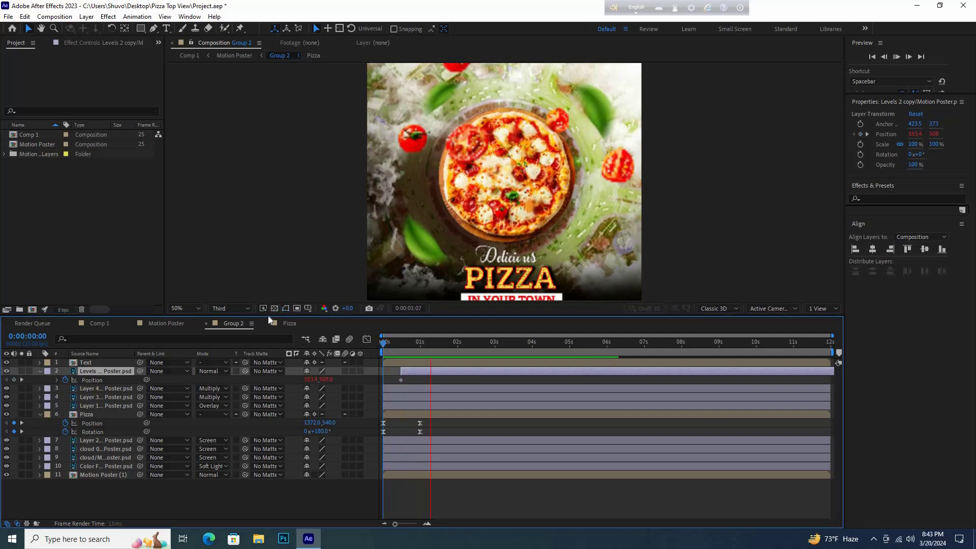
{"action": "key", "text": "space"}
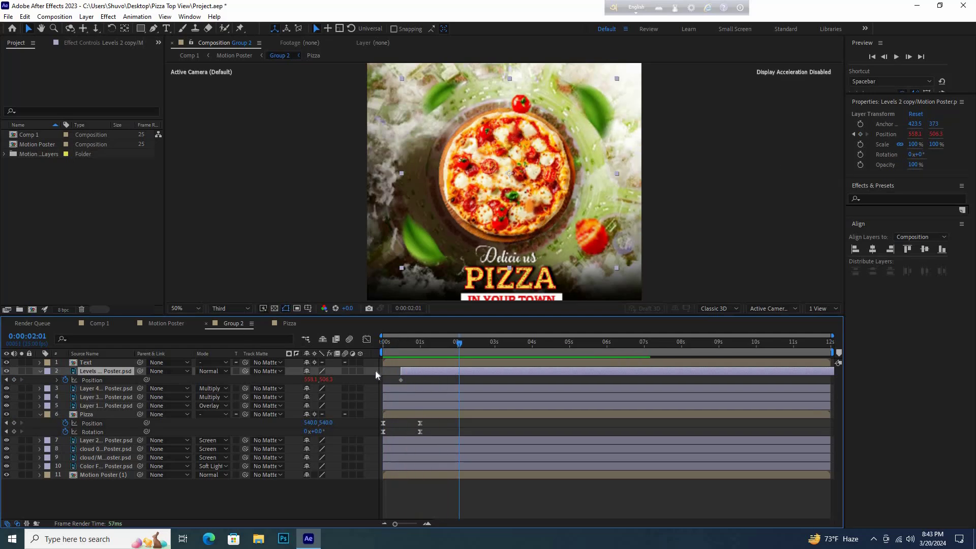
Add a Null 1 layer, parent the Text layer to it, and make it 3D.
{"action": "right_click", "coordinate": [138, 502]}
{"action": "mouse_move", "coordinate": [169, 386]}
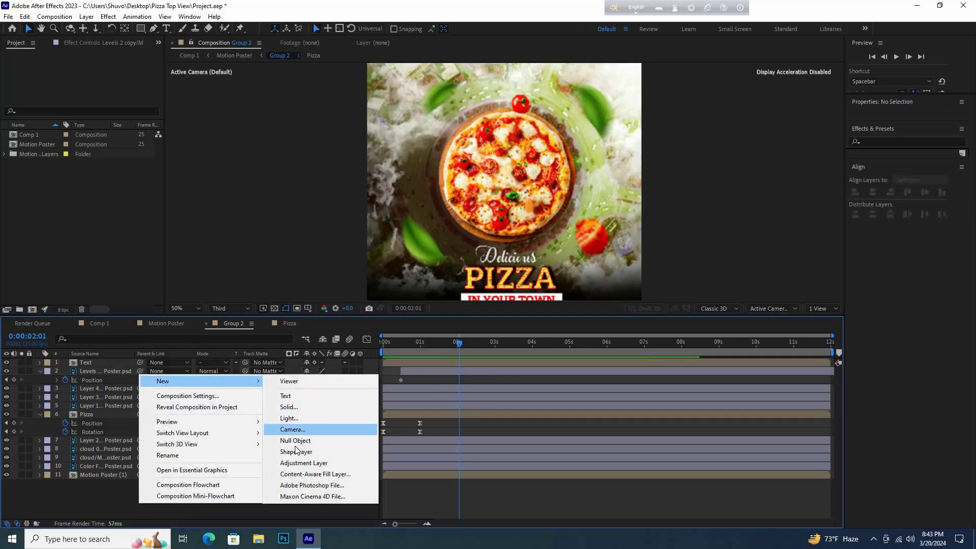
{"action": "left_click", "coordinate": [298, 441]}
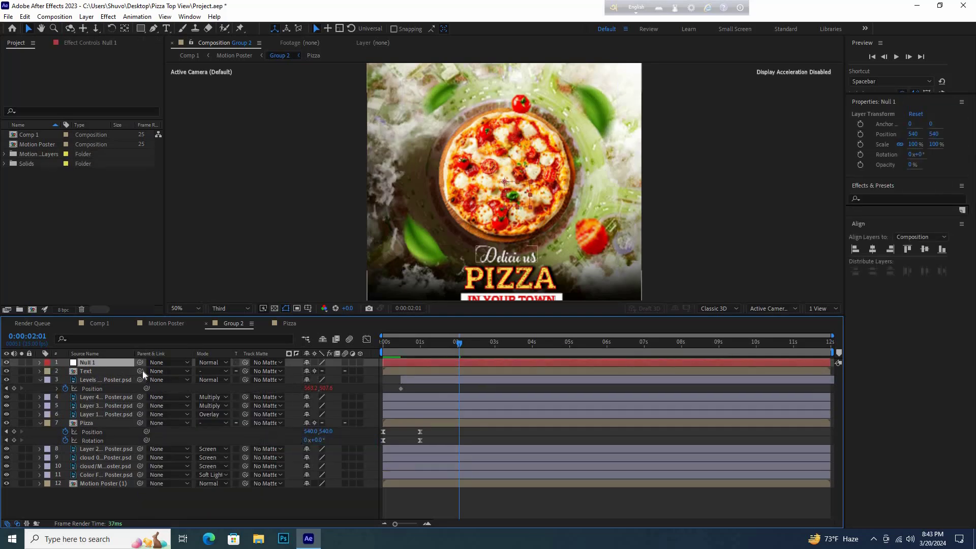
{"action": "left_click_drag", "start_coordinate": [140, 371], "coordinate": [86, 363]}
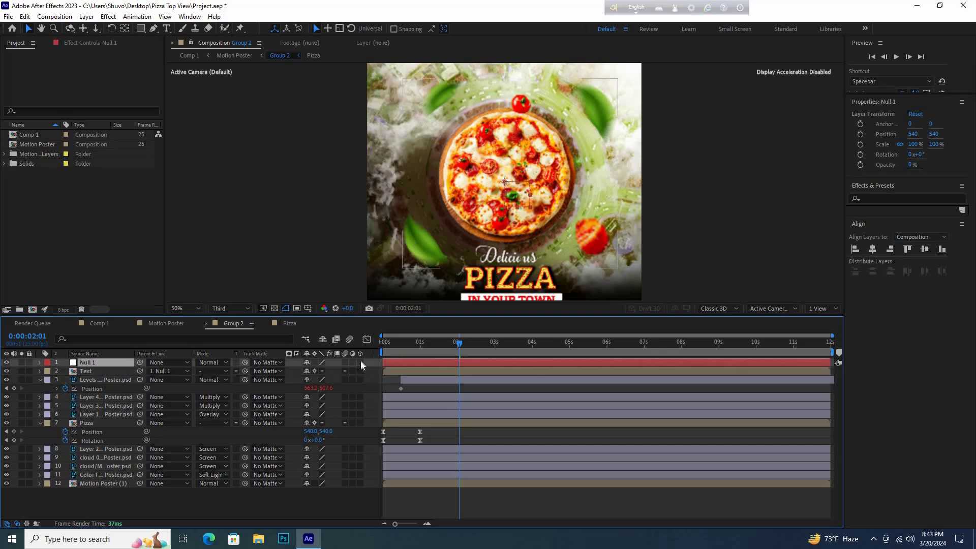
{"action": "left_click", "coordinate": [359, 363]}
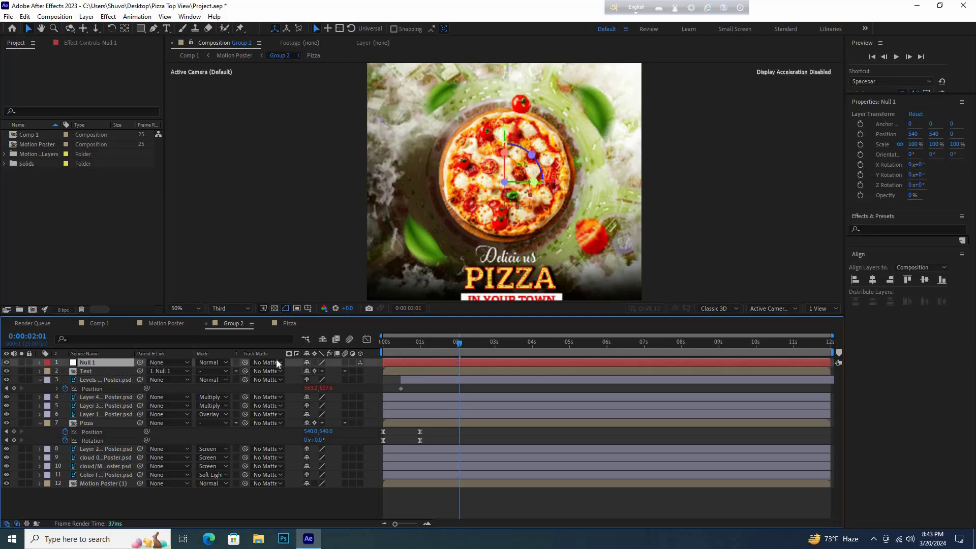
Keyframe Null 1's position at 0s and 1s, pushing it far back in depth at the start.
{"action": "key", "text": "Home"}
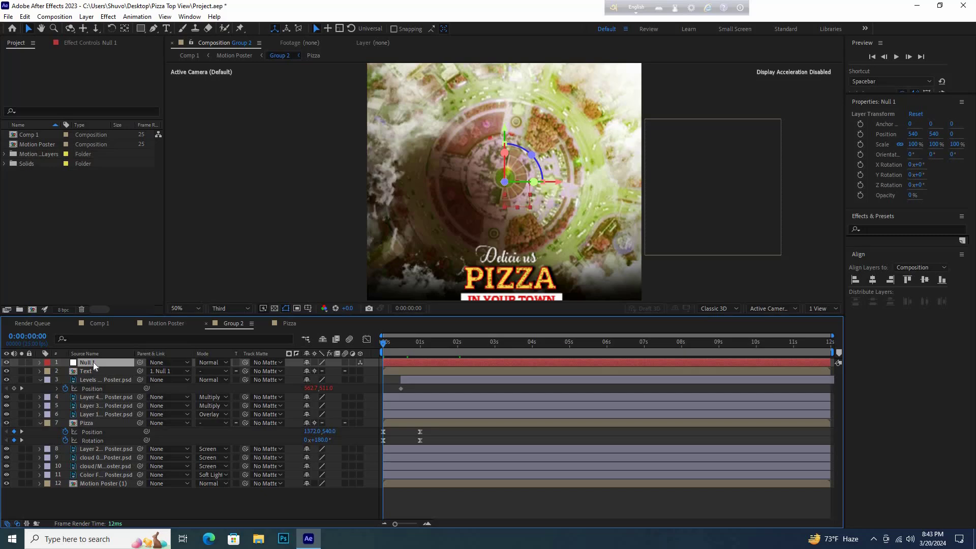
{"action": "key", "text": "p"}
{"action": "left_click", "coordinate": [66, 371]}
{"action": "left_click_drag", "start_coordinate": [384, 346], "coordinate": [420, 344]}
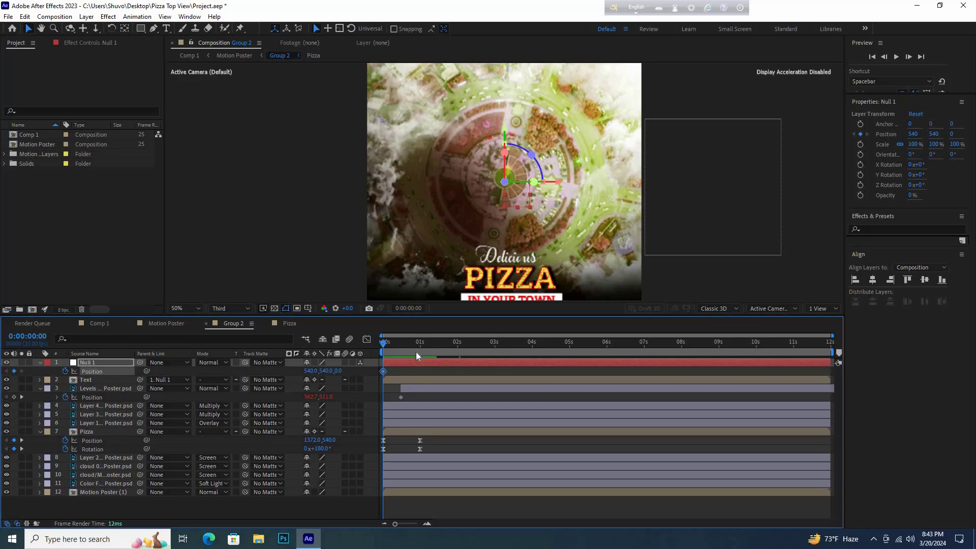
{"action": "key", "text": "alt+shift+p"}
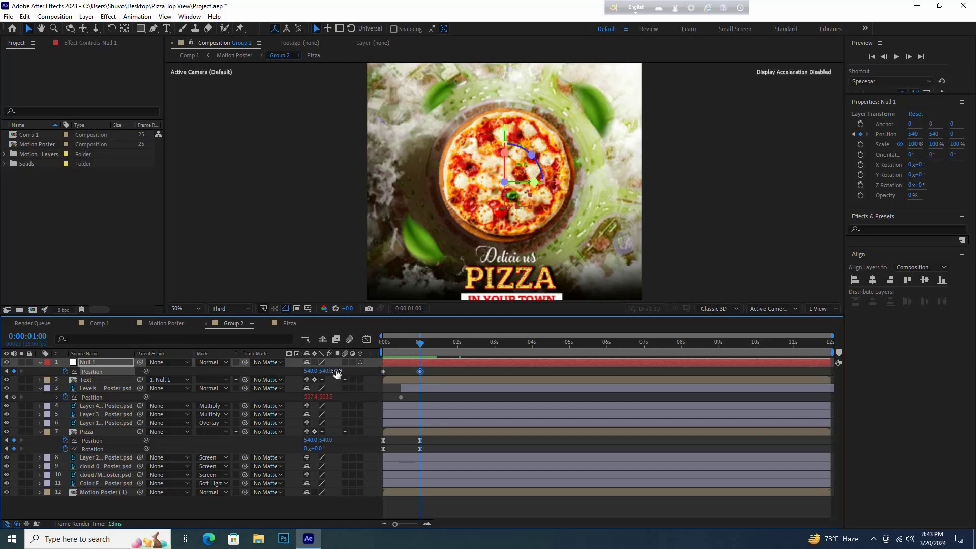
{"action": "key", "text": "Home"}
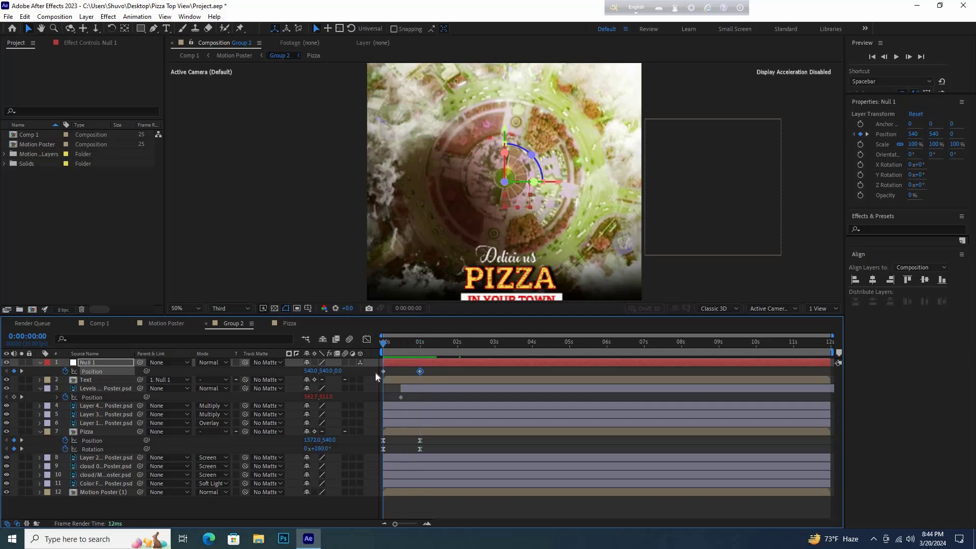
{"action": "left_click", "coordinate": [384, 372]}
{"action": "left_click_drag", "start_coordinate": [340, 370], "coordinate": [102, 373]}
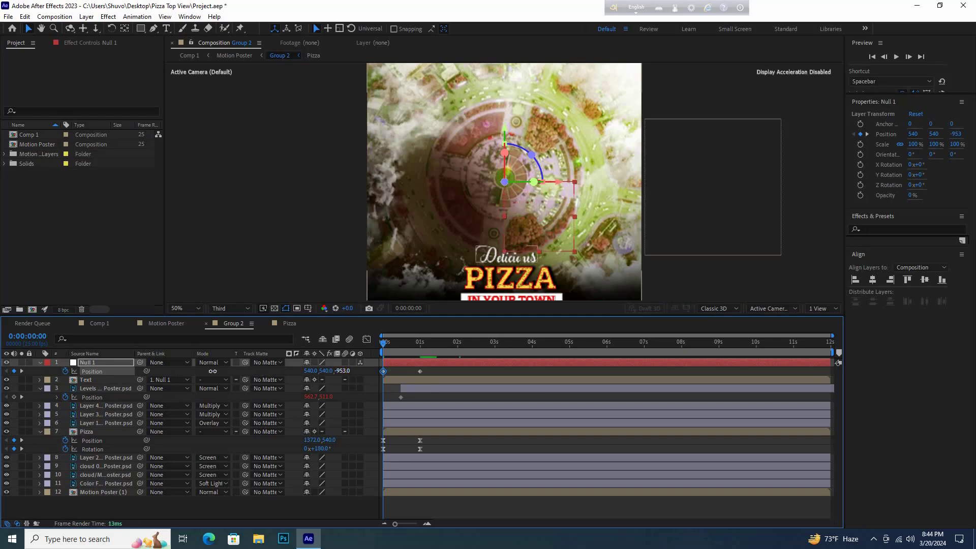
Preview the depth move, then delete Null 1's position keyframes and the Null 1 layer.
{"action": "key", "text": "space"}
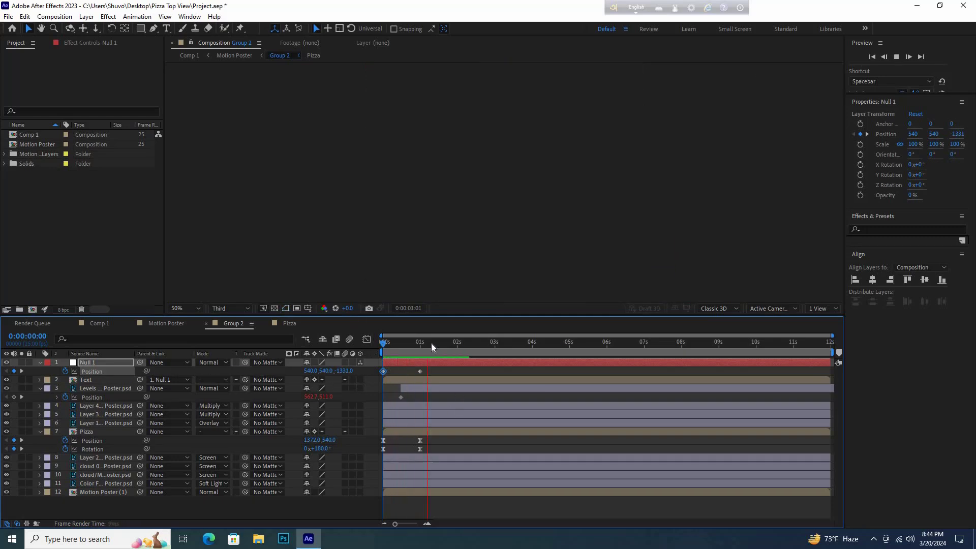
{"action": "key", "text": "space"}
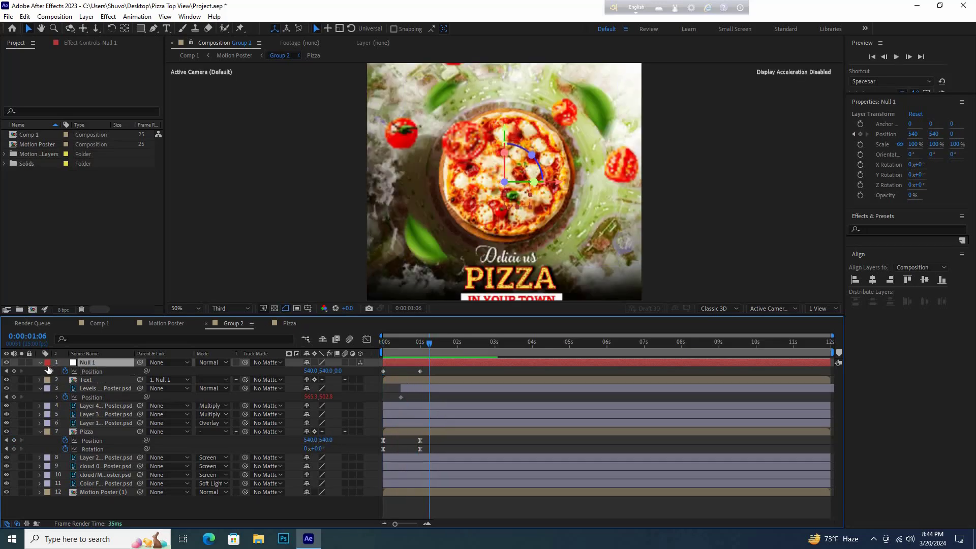
{"action": "left_click", "coordinate": [91, 372]}
{"action": "key", "text": "Home"}
{"action": "key", "text": "Delete"}
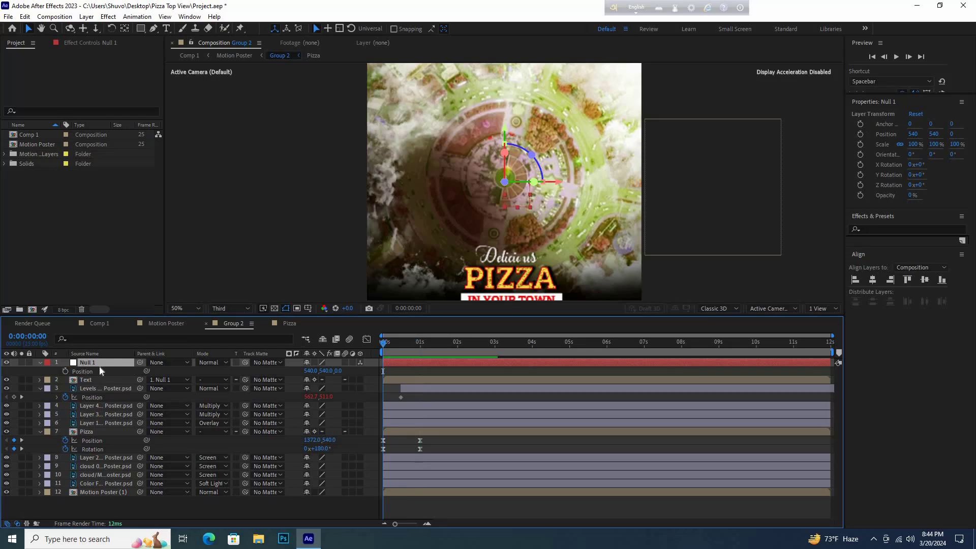
{"action": "key", "text": "Delete"}
{"action": "key", "text": "space"}
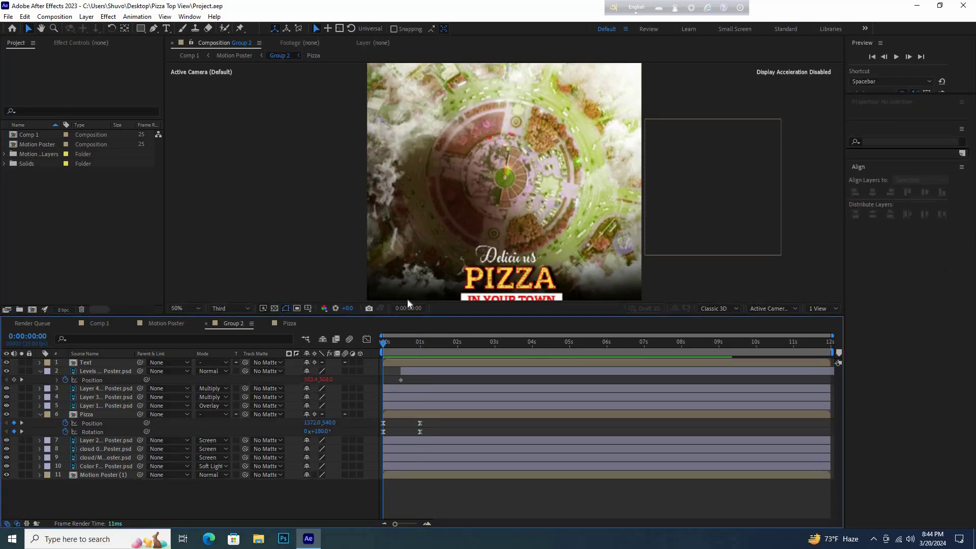
Start keyframing the tomato layer's opacity at its first frame, 0:00:00:12.
{"action": "key", "text": "space"}
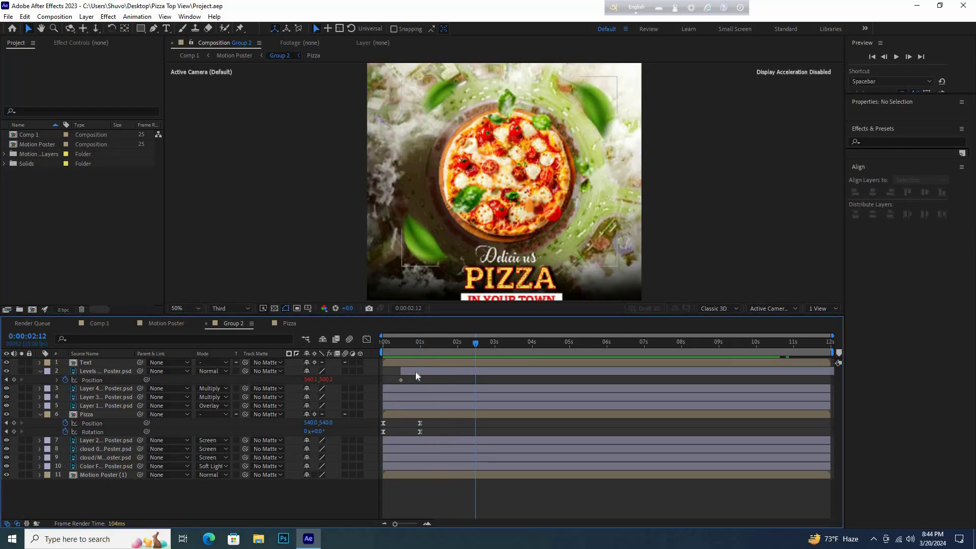
{"action": "left_click", "coordinate": [427, 372]}
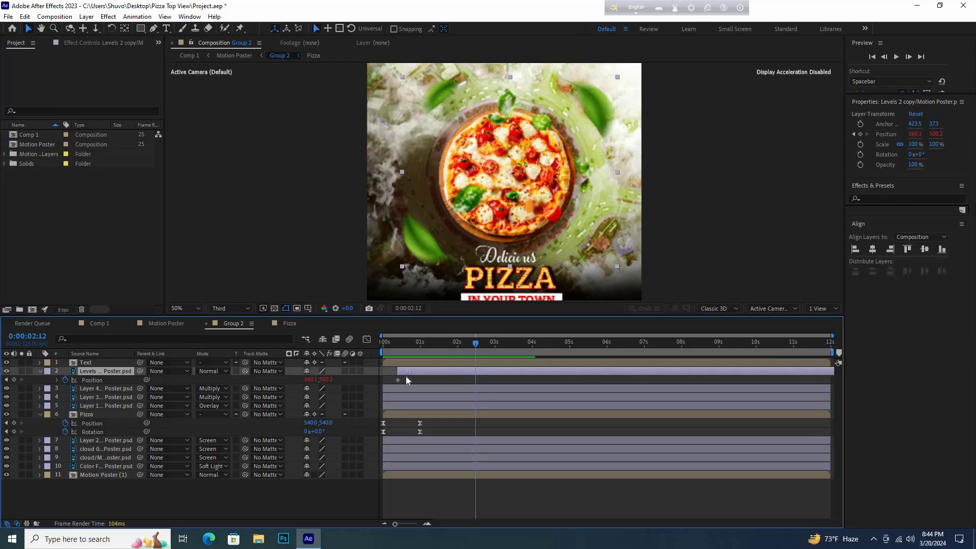
{"action": "mouse_move", "coordinate": [402, 380]}
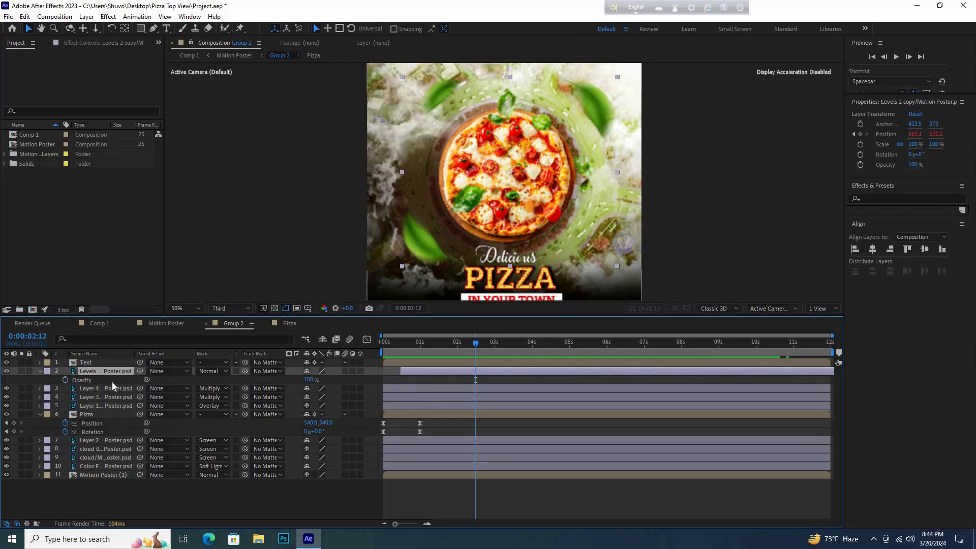
{"action": "key", "text": "t"}
{"action": "key", "text": "alt+shift+t"}
{"action": "left_click", "coordinate": [65, 380]}
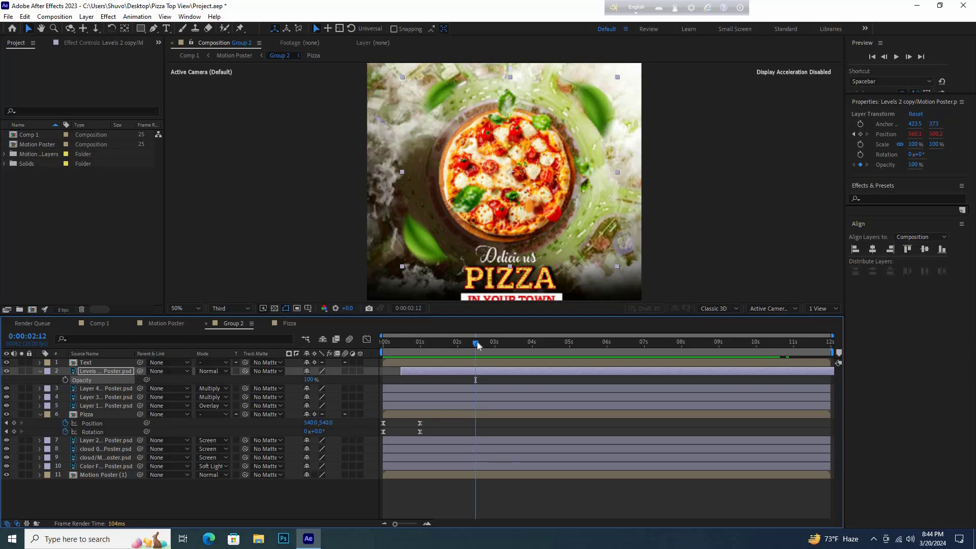
{"action": "key", "text": "i"}
{"action": "left_click", "coordinate": [65, 380]}
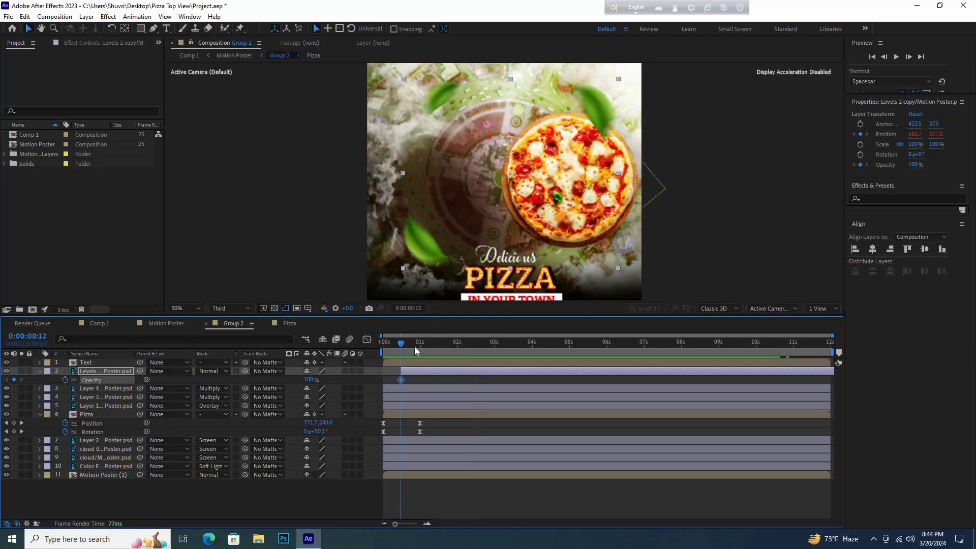
Add a 100% opacity keyframe at one second and set the first keyframe to 0%.
{"action": "key", "text": "k"}
{"action": "left_click", "coordinate": [14, 380]}
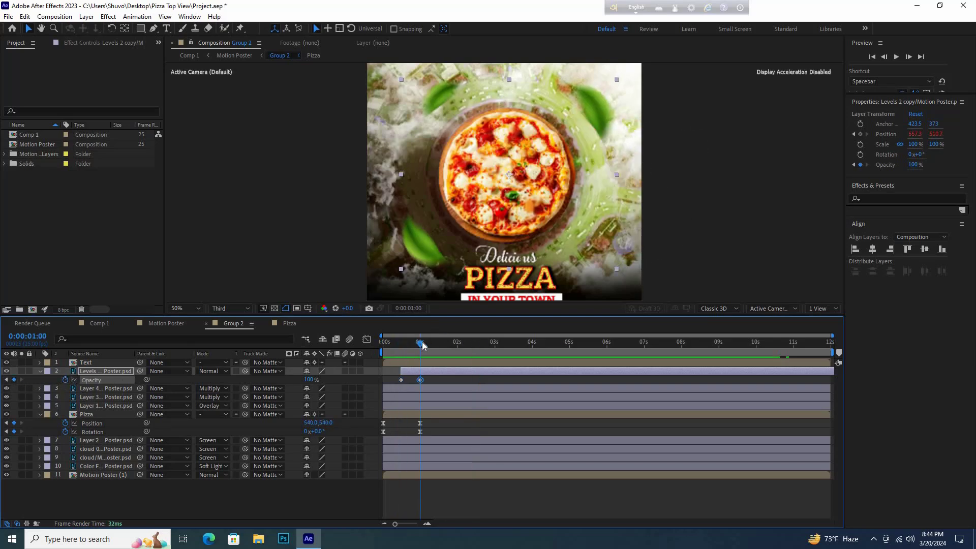
{"action": "key", "text": "i"}
{"action": "left_click", "coordinate": [308, 380]}
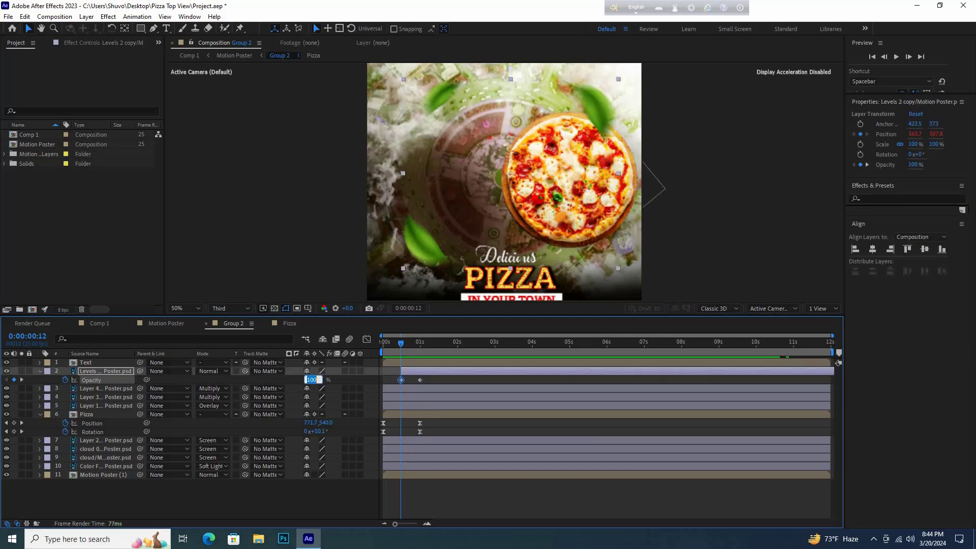
{"action": "type", "text": "0"}
{"action": "key", "text": "Return"}
Preview the tomato fade-in and shift the layer slightly later in time.
{"action": "key", "text": "space"}
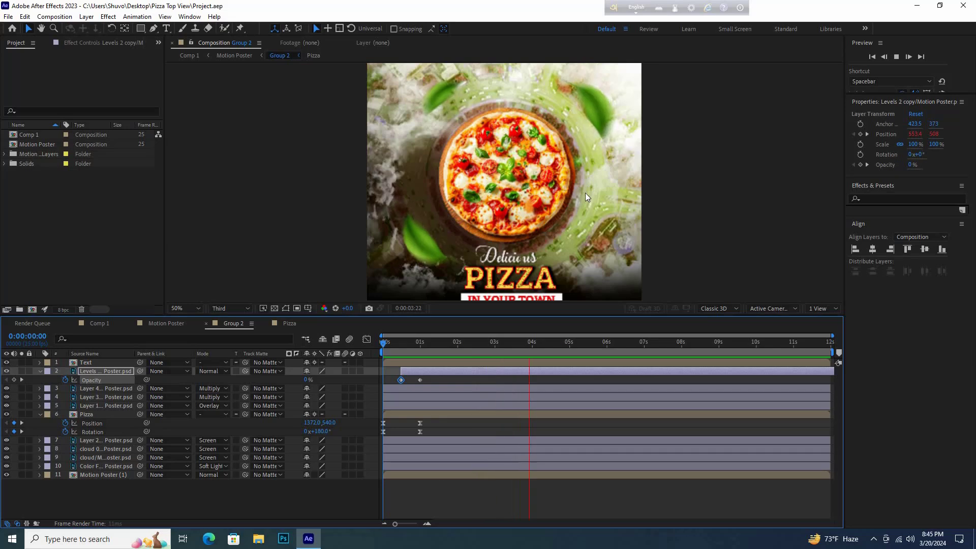
{"action": "key", "text": "space"}
{"action": "key", "text": "space"}
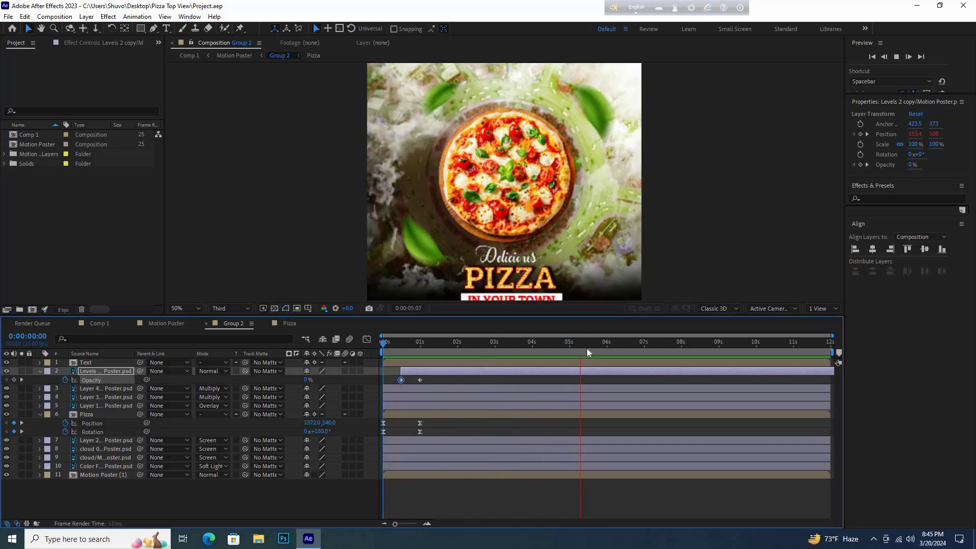
{"action": "key", "text": "space"}
{"action": "key", "text": "space"}
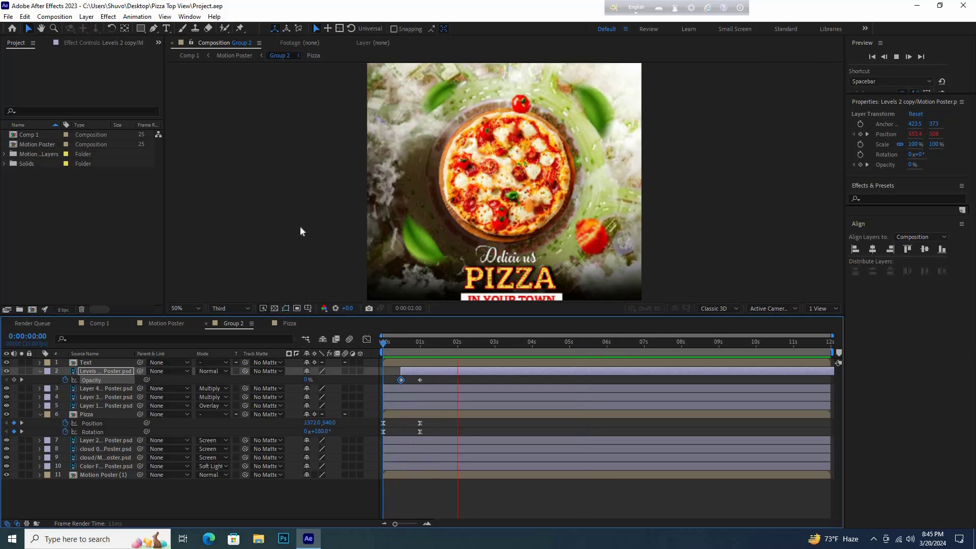
{"action": "left_click", "coordinate": [438, 375]}
{"action": "left_click_drag", "start_coordinate": [437, 375], "coordinate": [457, 375]}
{"action": "key", "text": "space"}
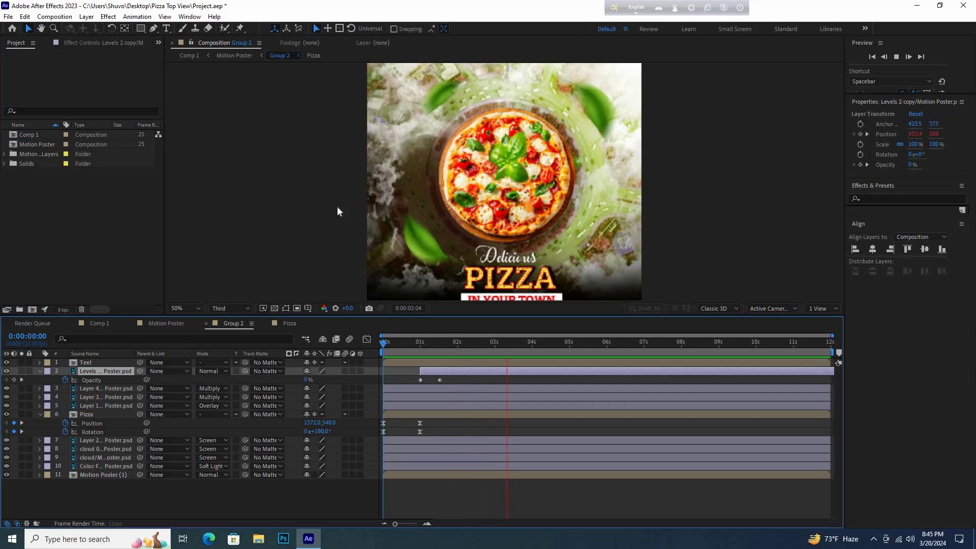
{"action": "key", "text": "space"}
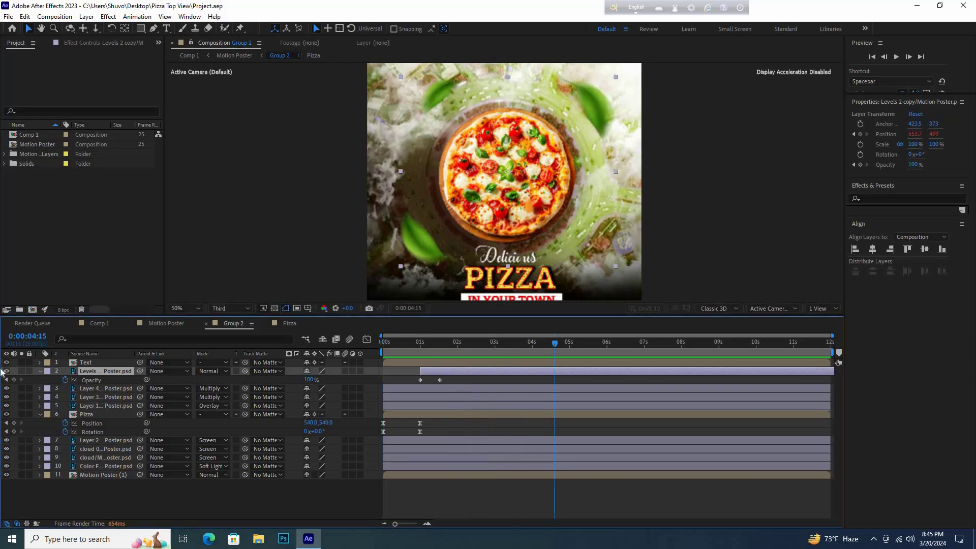
{"action": "left_click", "coordinate": [64, 364]}
Open the Text precomp and inspect its layers, briefly hiding and showing the PIZZA layer.
{"action": "double_click", "coordinate": [73, 363]}
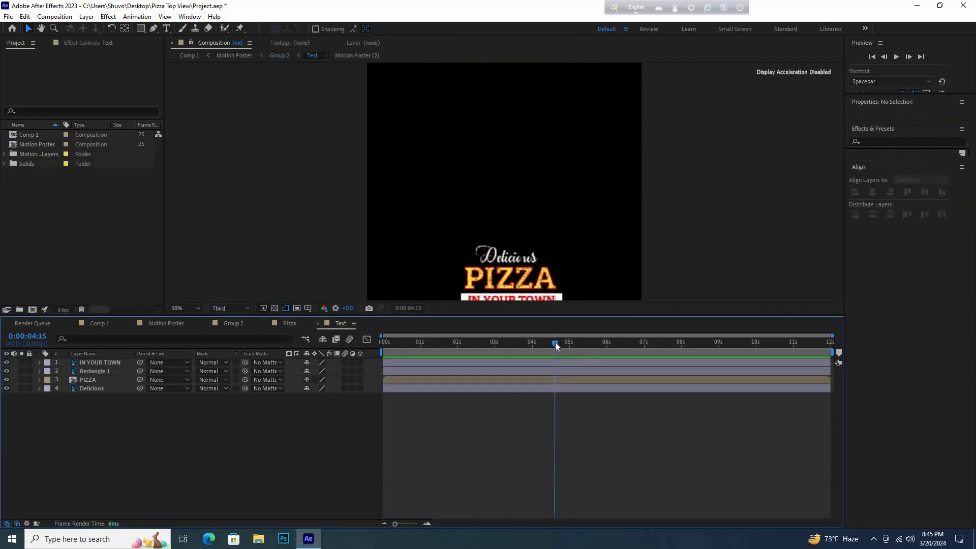
{"action": "left_click", "coordinate": [103, 362]}
{"action": "scroll", "coordinate": [539, 194], "scroll_direction": "up", "scroll_amount": 2}
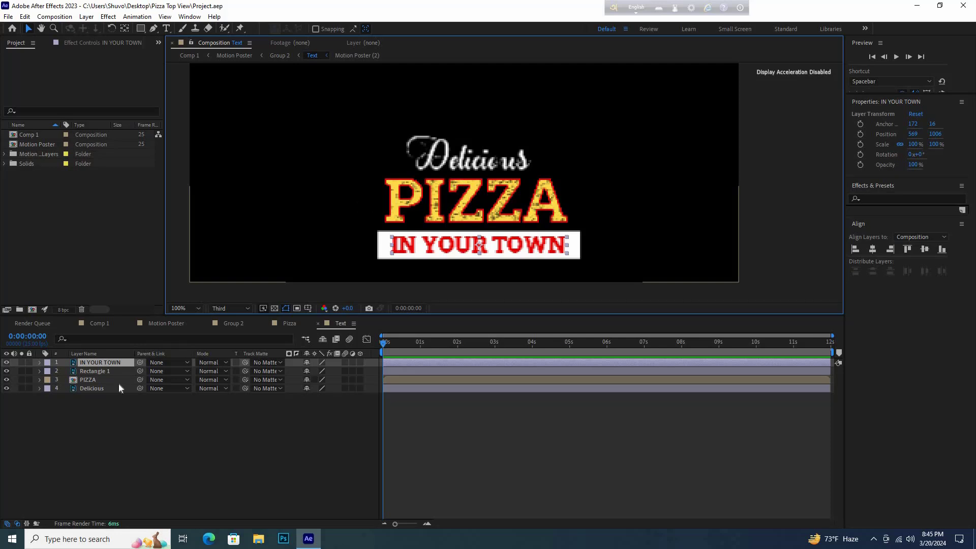
{"action": "left_click", "coordinate": [89, 380]}
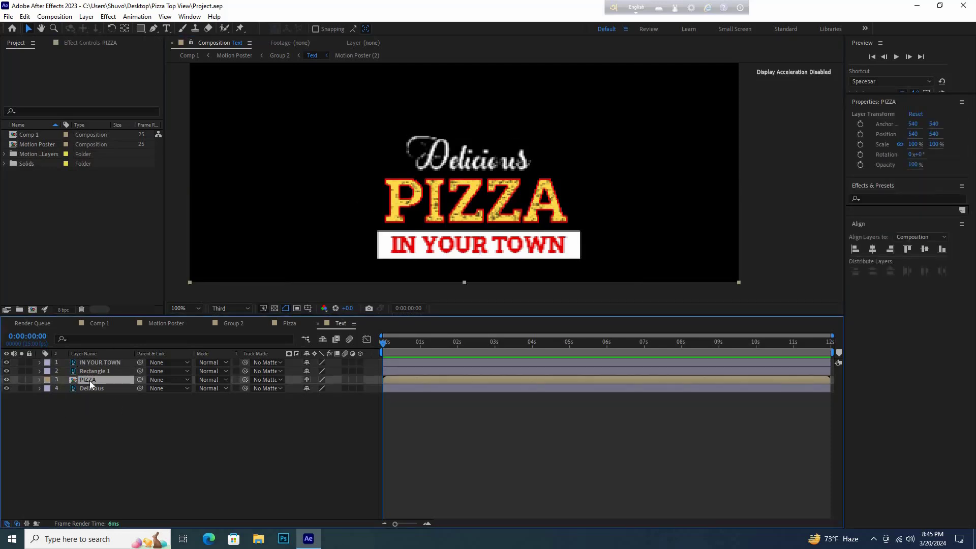
{"action": "left_click", "coordinate": [6, 380]}
{"action": "left_click", "coordinate": [6, 380]}
{"action": "left_click", "coordinate": [93, 419]}
{"action": "left_click", "coordinate": [162, 381]}
Make a first attempt at pre-composing PIZZA as 'Pizza Precomp', then recheck the PIZZA layer.
{"action": "right_click", "coordinate": [88, 380]}
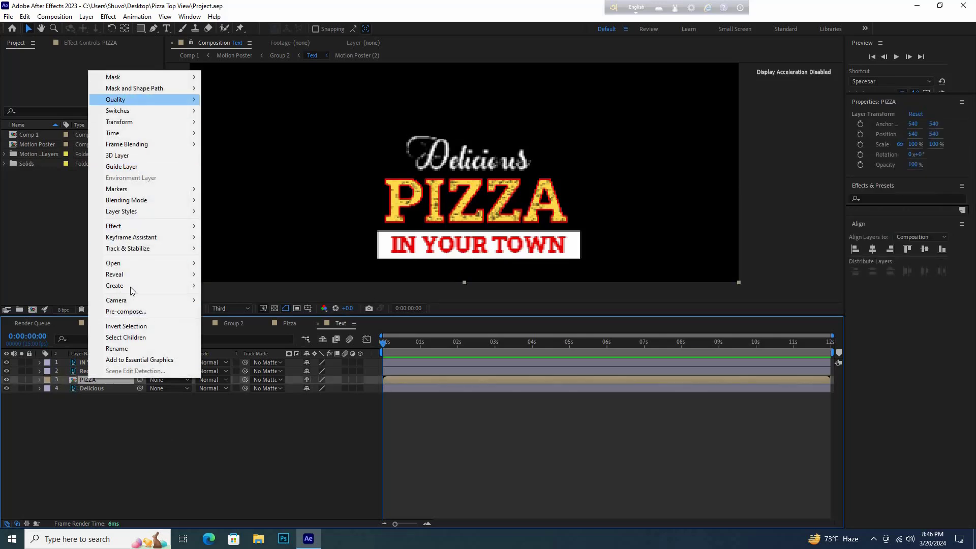
{"action": "left_click", "coordinate": [130, 312]}
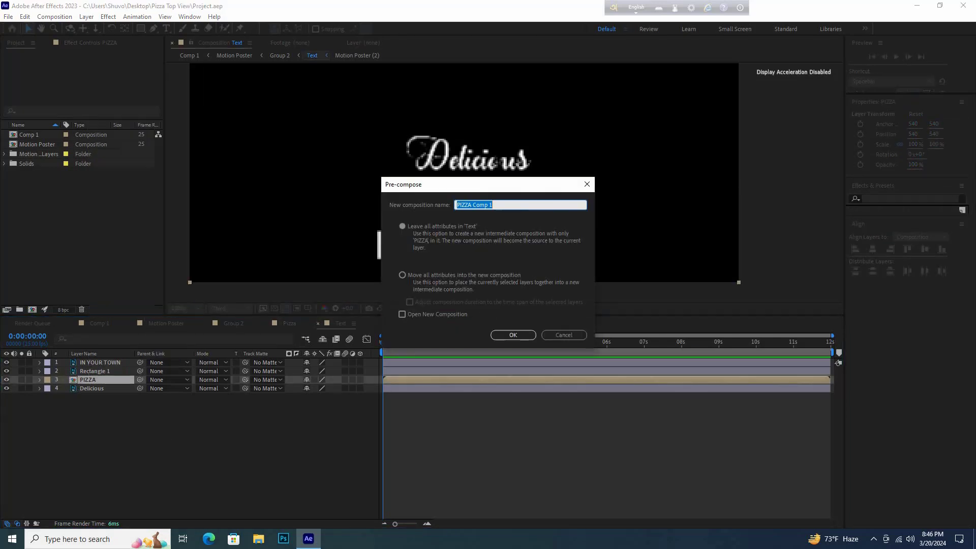
{"action": "type", "text": "Pizza Preco"}
{"action": "type", "text": "mp"}
{"action": "left_click", "coordinate": [501, 336]}
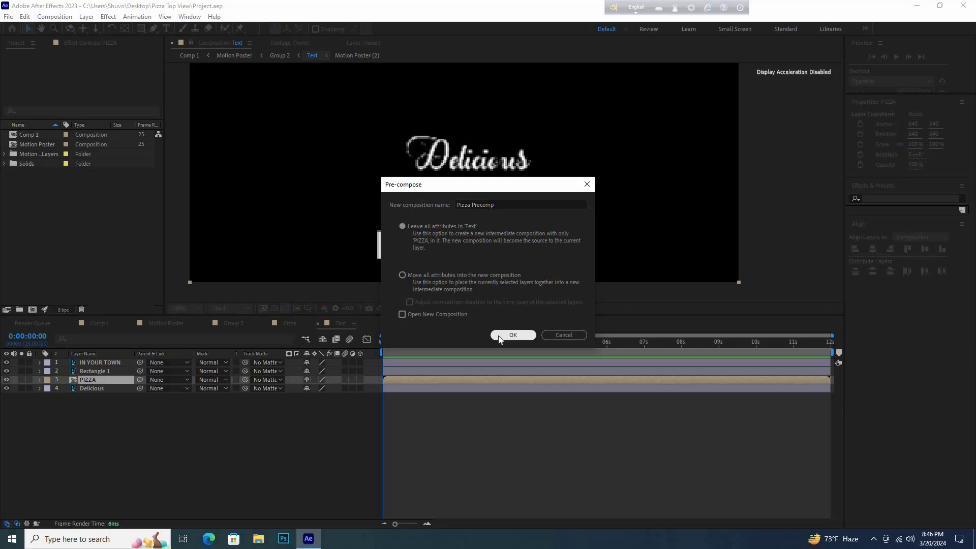
{"action": "left_click", "coordinate": [86, 393]}
{"action": "left_click", "coordinate": [6, 380]}
{"action": "left_click", "coordinate": [6, 379]}
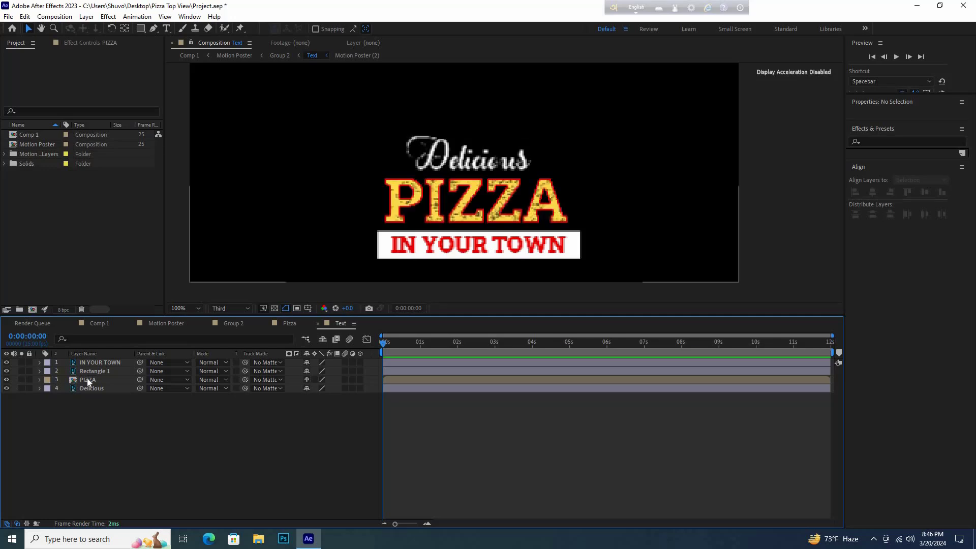
{"action": "left_click", "coordinate": [87, 379]}
Pre-compose PIZZA as 'Pizza Precomp' with all attributes moved into the new composition.
{"action": "right_click", "coordinate": [90, 380]}
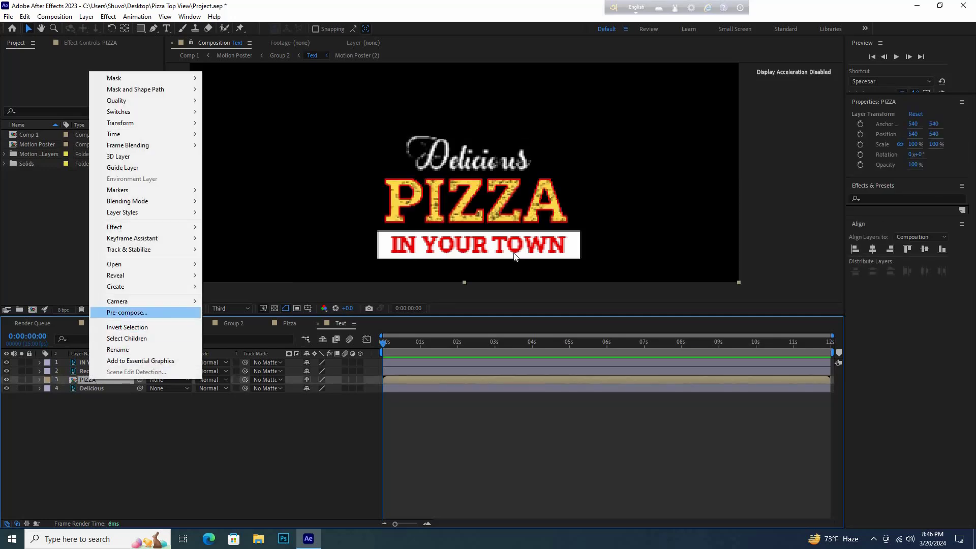
{"action": "left_click", "coordinate": [124, 313]}
{"action": "left_click", "coordinate": [402, 275]}
{"action": "left_click", "coordinate": [500, 206]}
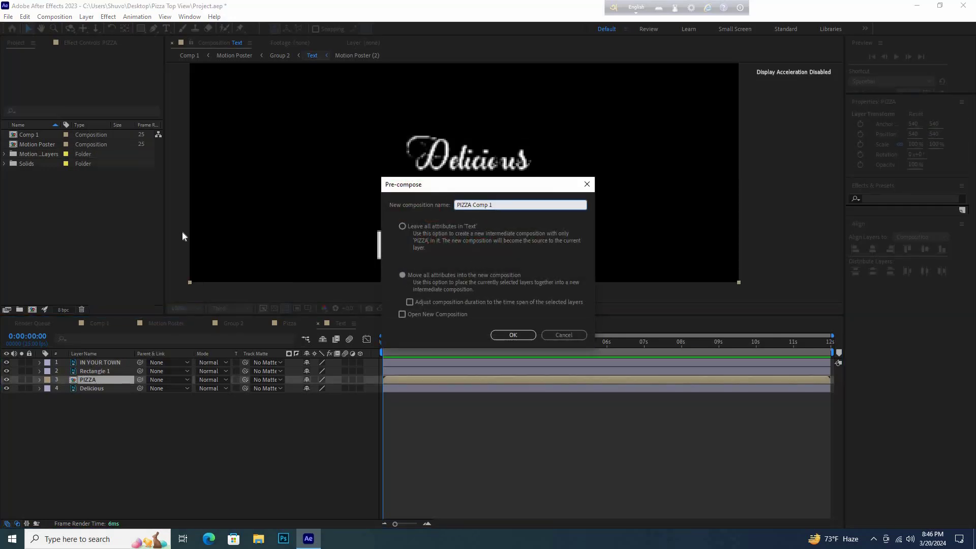
{"action": "key", "text": "ctrl+a"}
{"action": "type", "text": "Pizza Precomp"}
{"action": "left_click", "coordinate": [513, 336]}
Open Pizza Precomp, mark a region of interest around PIZZA, and crop the comp to it.
{"action": "double_click", "coordinate": [96, 381]}
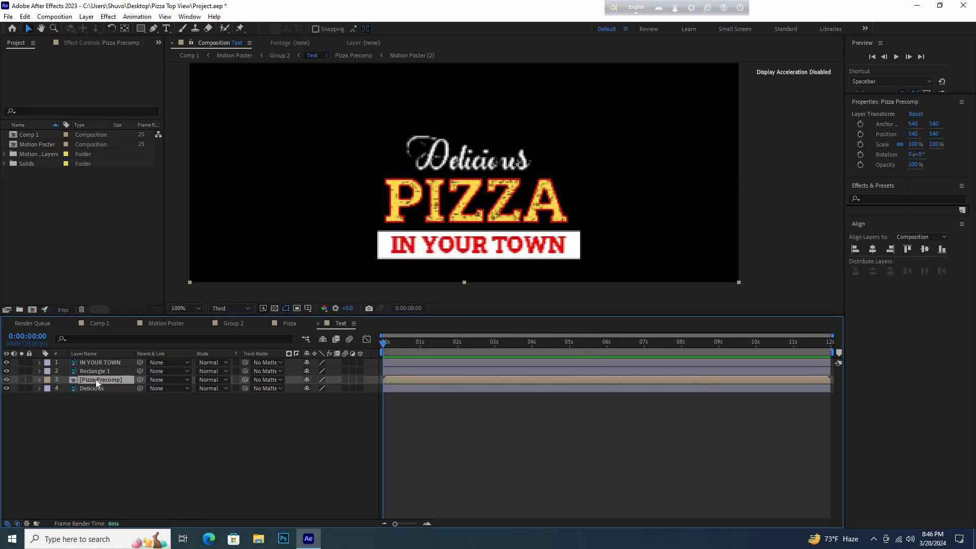
{"action": "key", "text": "v"}
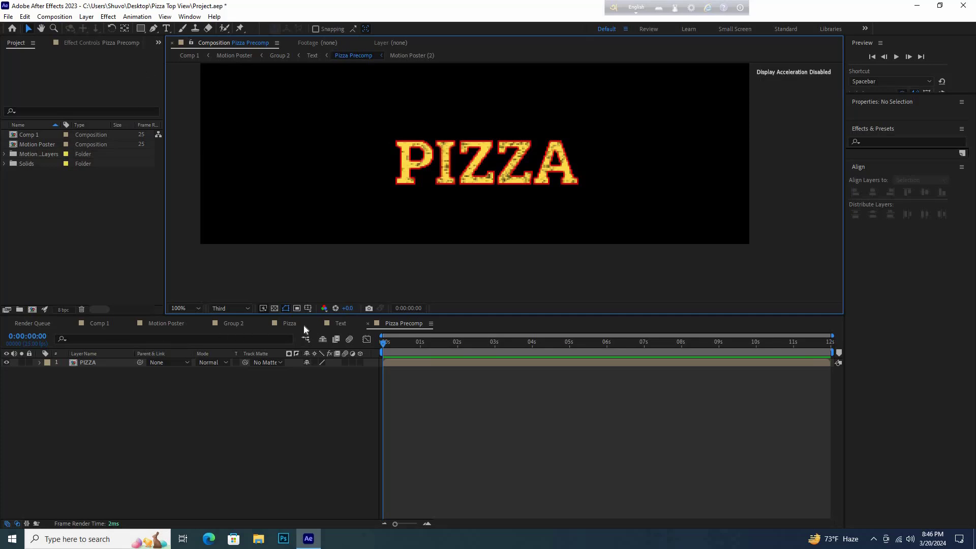
{"action": "left_click", "coordinate": [297, 308]}
{"action": "left_click_drag", "start_coordinate": [585, 198], "coordinate": [587, 200]}
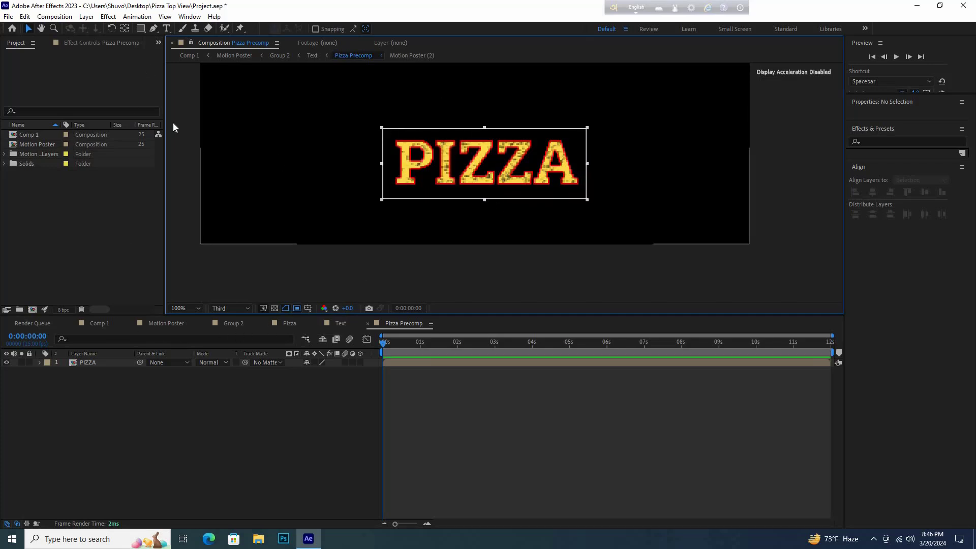
{"action": "left_click", "coordinate": [60, 17]}
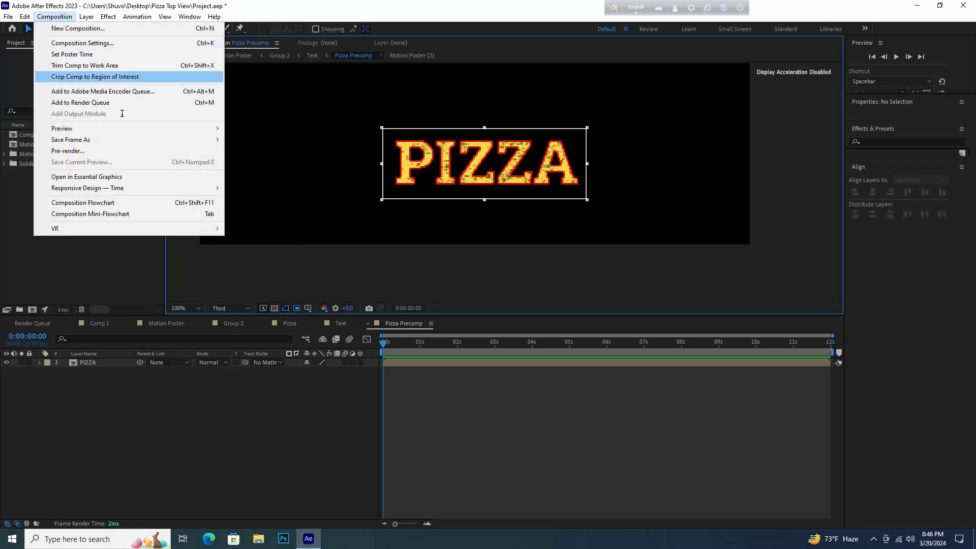
{"action": "left_click", "coordinate": [76, 76]}
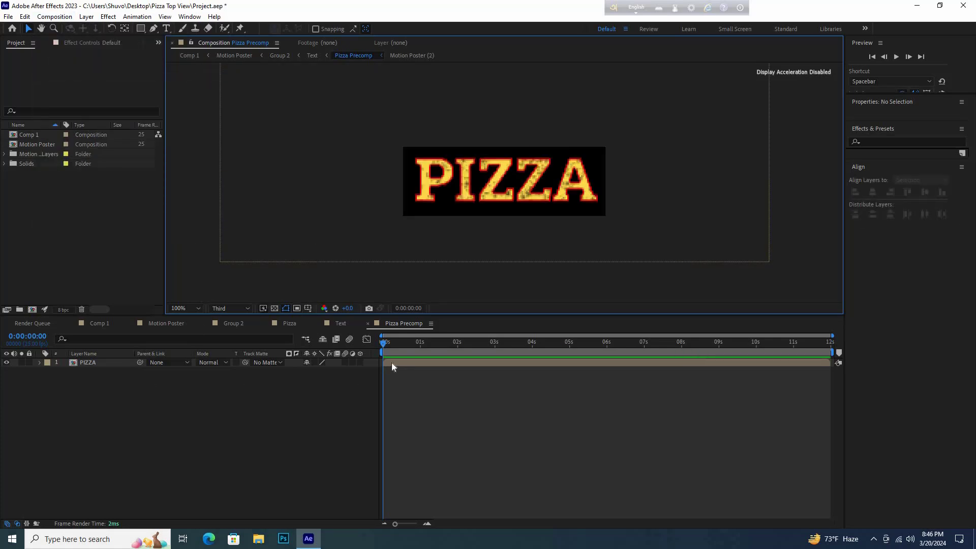
Keyframe PIZZA's position at 0 and 12 frames, starting off-frame left at X -222.
{"action": "left_click", "coordinate": [85, 362]}
{"action": "key", "text": "p"}
{"action": "left_click", "coordinate": [66, 371]}
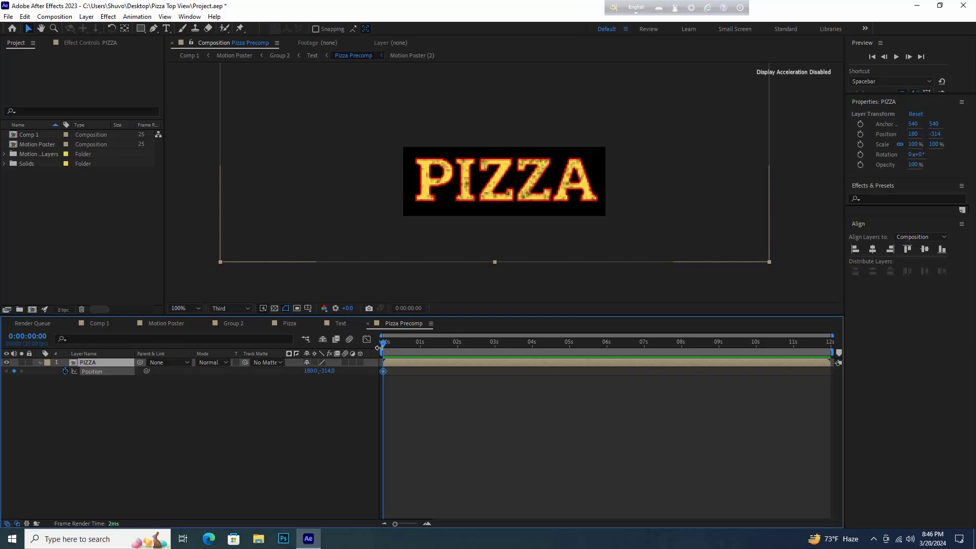
{"action": "left_click_drag", "start_coordinate": [383, 342], "coordinate": [401, 341]}
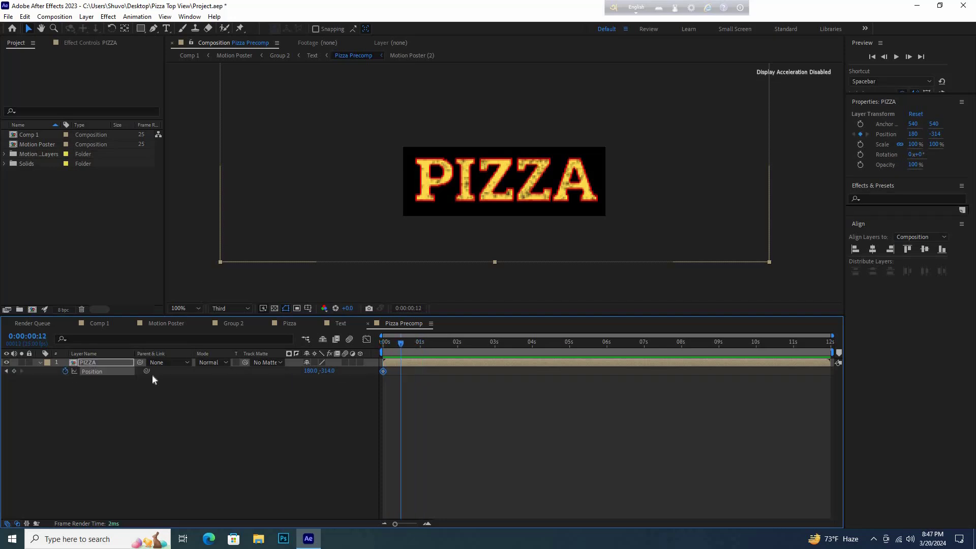
{"action": "left_click", "coordinate": [384, 370]}
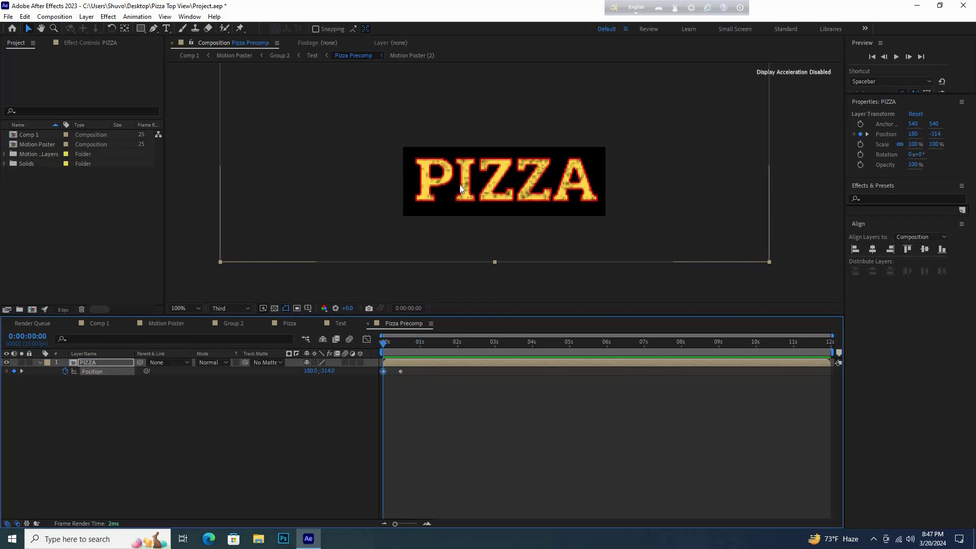
{"action": "left_click_drag", "start_coordinate": [378, 190], "coordinate": [188, 194]}
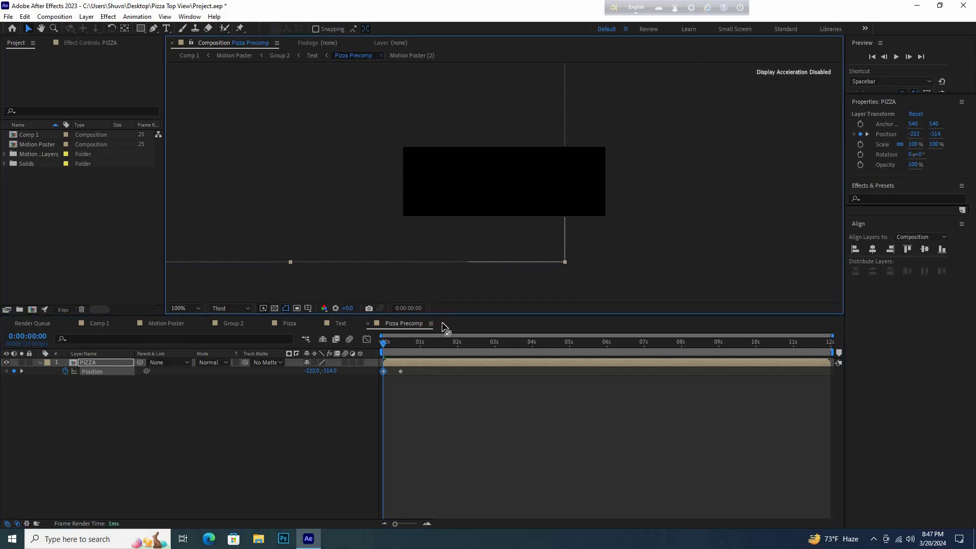
{"action": "left_click", "coordinate": [400, 372]}
{"action": "right_click", "coordinate": [400, 372]}
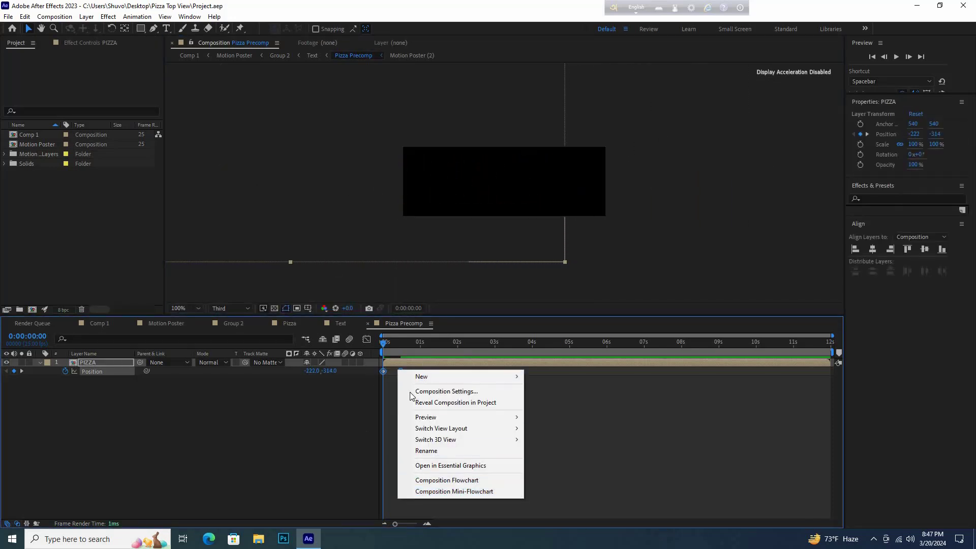
{"action": "left_click", "coordinate": [384, 370]}
Apply Easy Ease to both position keyframes and refine them in the speed graph.
{"action": "left_click_drag", "start_coordinate": [376, 378], "coordinate": [407, 367]}
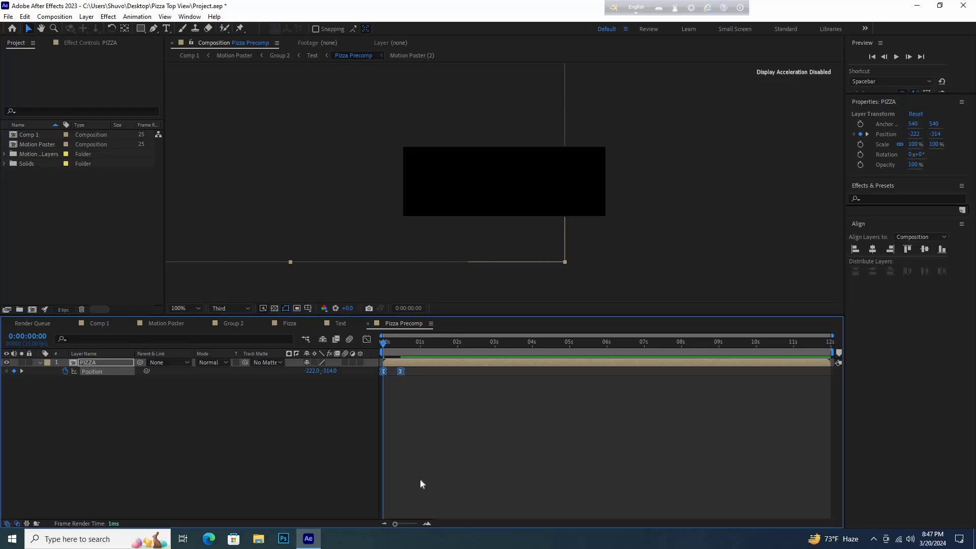
{"action": "key", "text": "shift+F3"}
{"action": "left_click", "coordinate": [415, 523]}
{"action": "mouse_move", "coordinate": [626, 480]}
{"action": "left_mouse_down"}
{"action": "mouse_move", "coordinate": [568, 497]}
{"action": "mouse_move", "coordinate": [448, 494]}
{"action": "left_mouse_up"}
{"action": "key", "text": "shift+F3"}
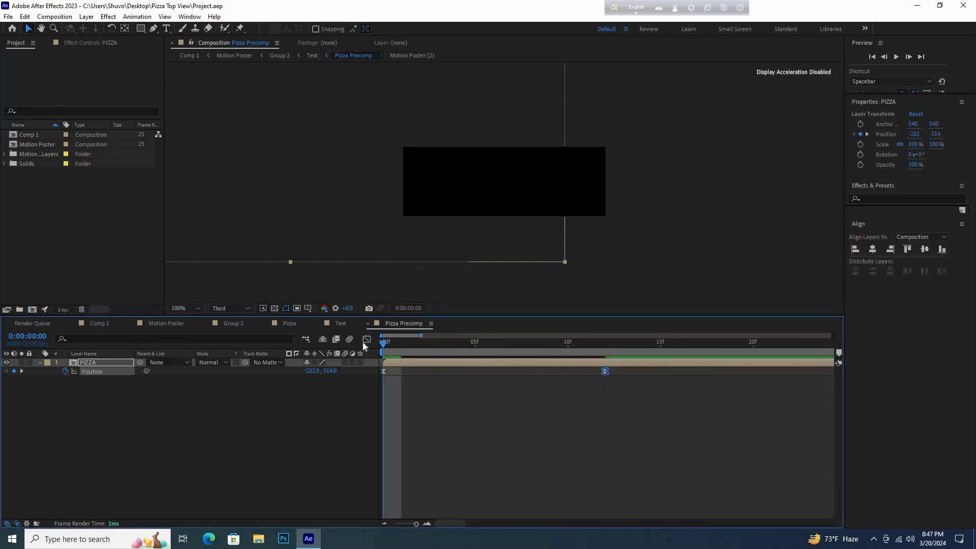
Switch to the Motion Poster timeline and play its preview twice.
{"action": "left_click", "coordinate": [289, 324]}
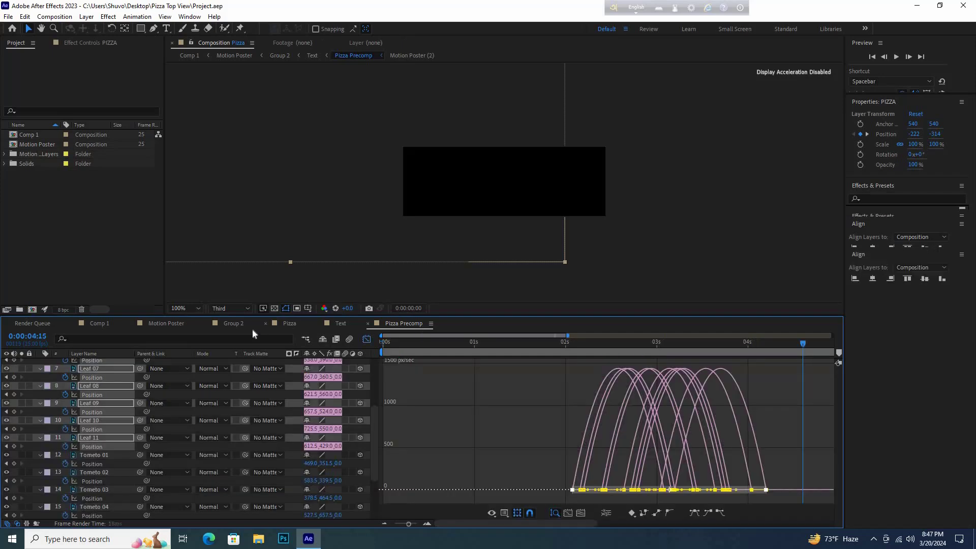
{"action": "left_click", "coordinate": [167, 324]}
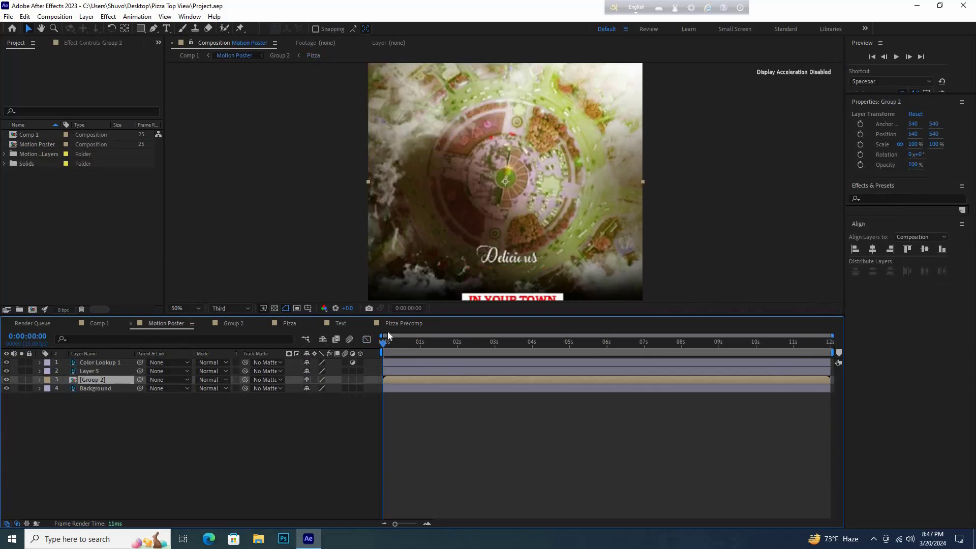
{"action": "key", "text": "space"}
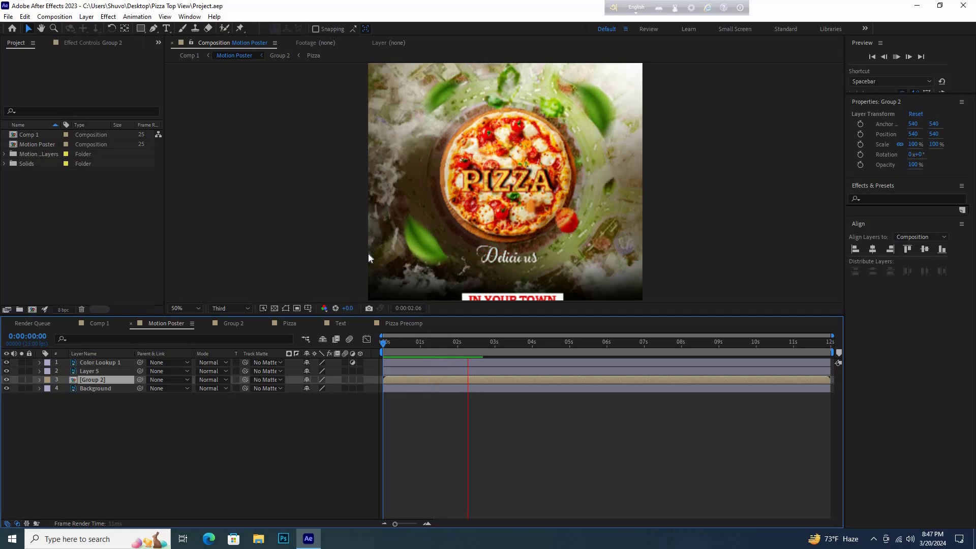
{"action": "left_click", "coordinate": [505, 239]}
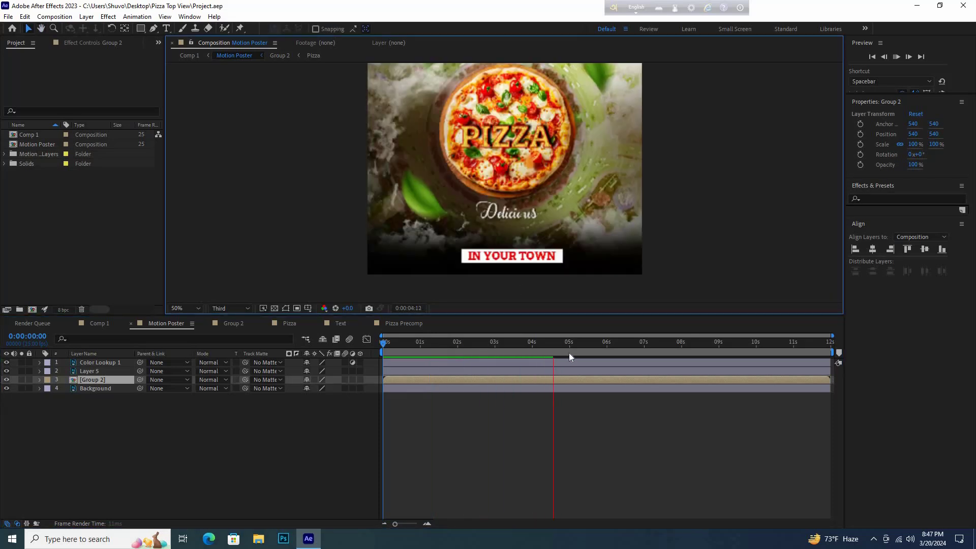
{"action": "key", "text": "space"}
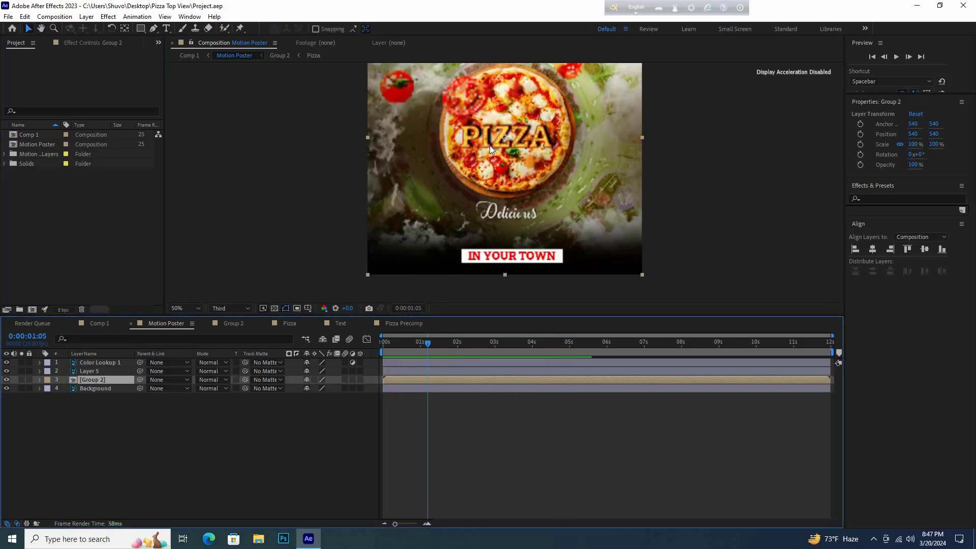
Move PIZZA to 555, 918 between Delicious and IN YOUR TOWN in the Text comp, then preview.
{"action": "double_click", "coordinate": [71, 380]}
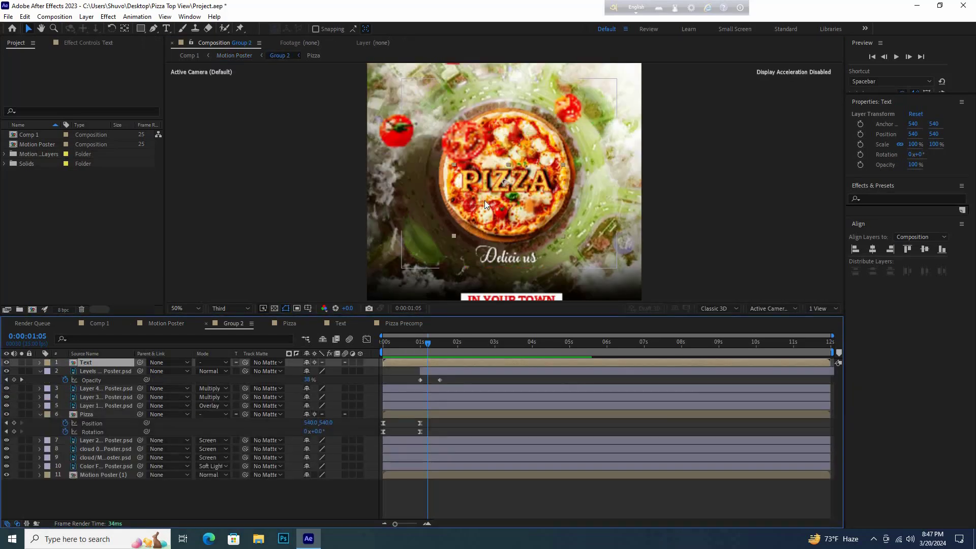
{"action": "left_click", "coordinate": [87, 416]}
{"action": "left_click", "coordinate": [87, 362]}
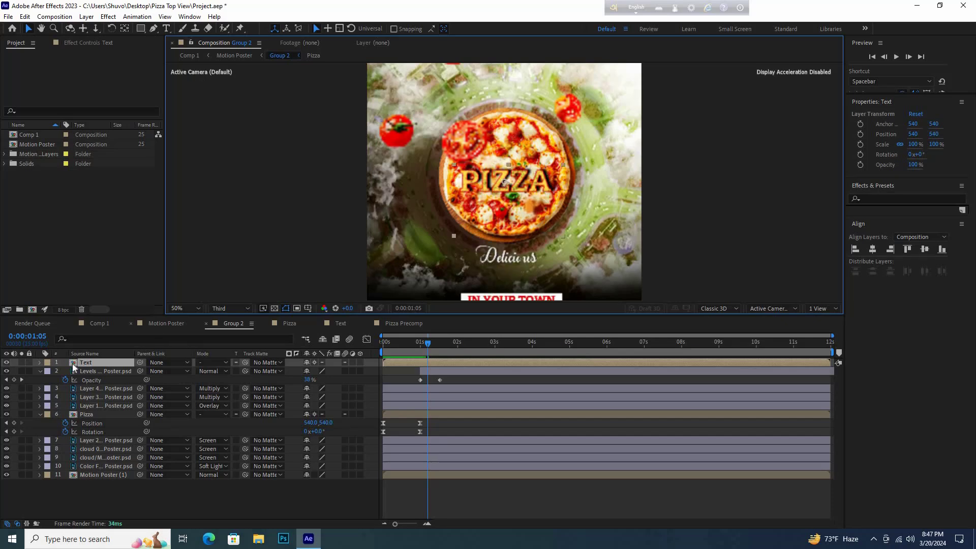
{"action": "double_click", "coordinate": [504, 182]}
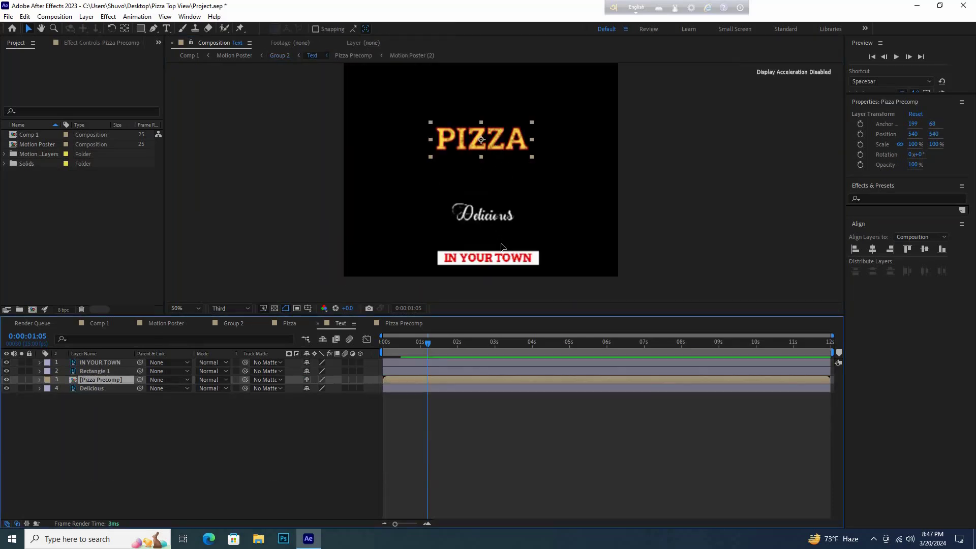
{"action": "left_click_drag", "start_coordinate": [501, 148], "coordinate": [508, 237]}
{"action": "scroll", "coordinate": [508, 237], "scroll_direction": "up", "scroll_amount": 2}
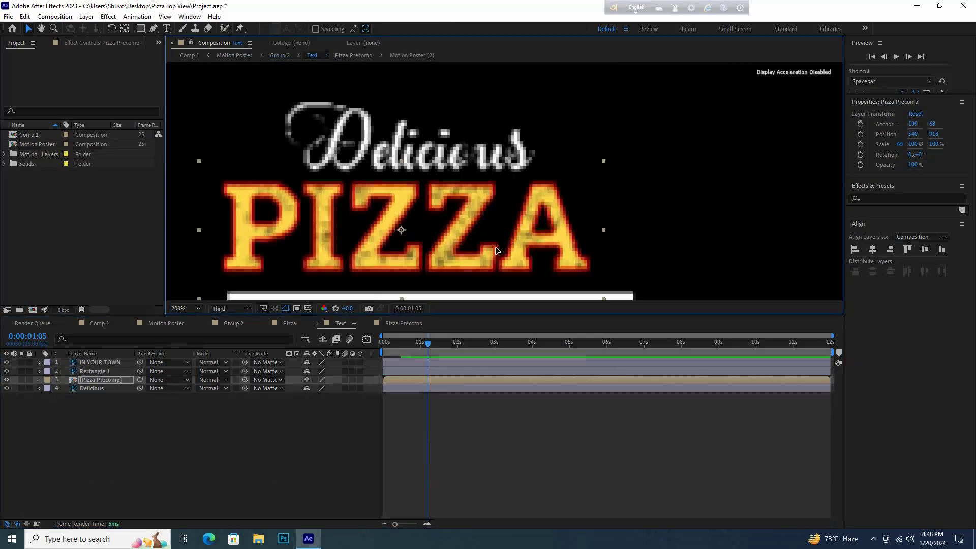
{"action": "scroll", "coordinate": [506, 244], "scroll_direction": "down", "scroll_amount": 1}
{"action": "key", "text": "shift+Right"}
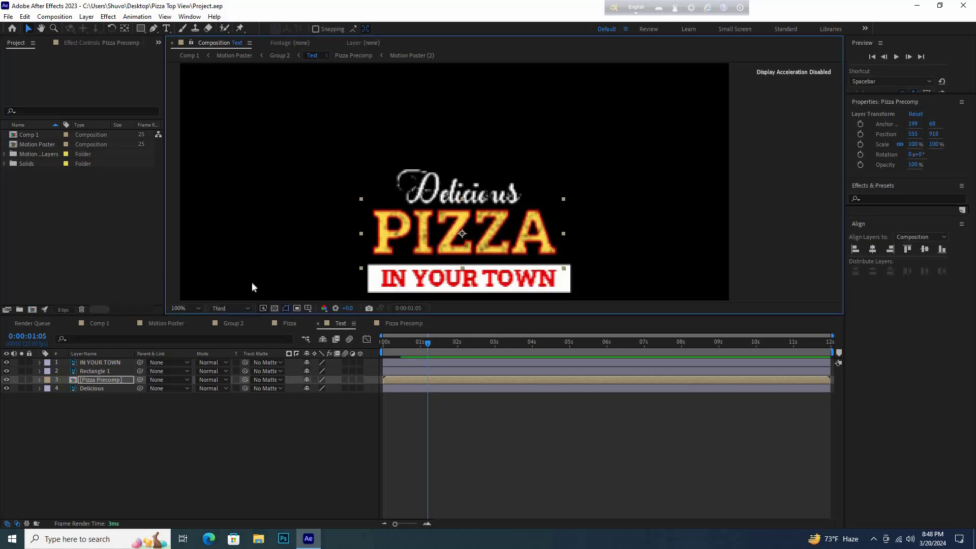
{"action": "key", "text": "space"}
{"action": "key", "text": "space"}
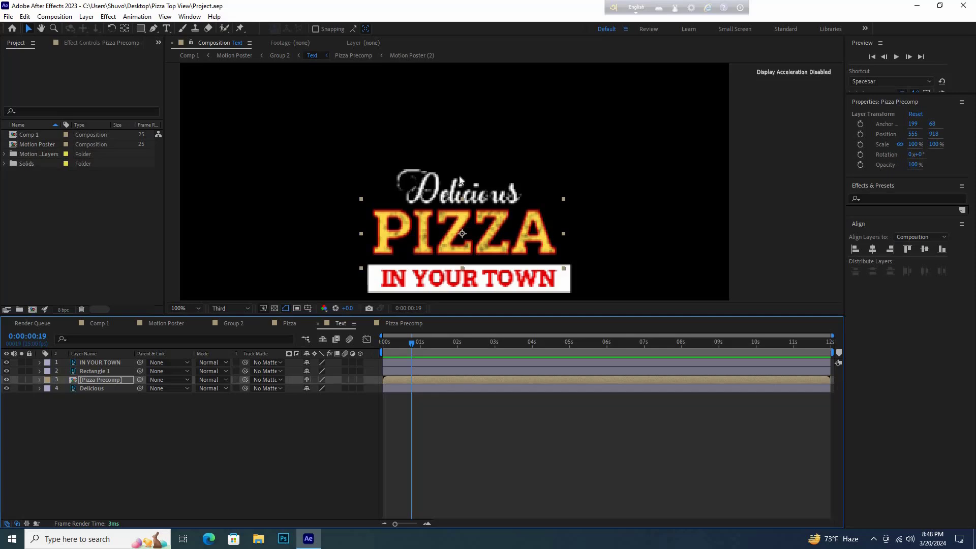
{"action": "left_click", "coordinate": [90, 395]}
Pre-compose the Delicious text layer as Delicious Comp 1.
{"action": "right_click", "coordinate": [92, 389]}
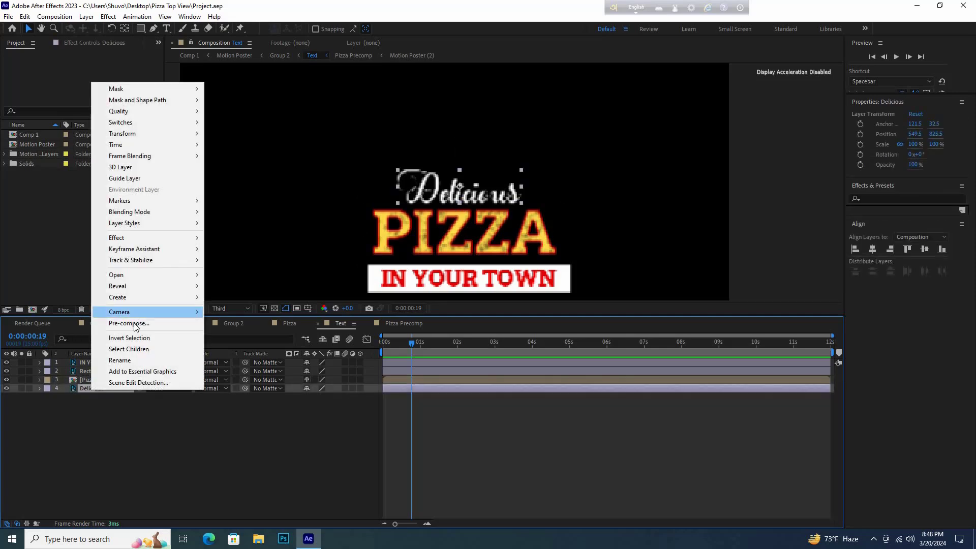
{"action": "left_click", "coordinate": [109, 313]}
{"action": "left_click", "coordinate": [511, 337]}
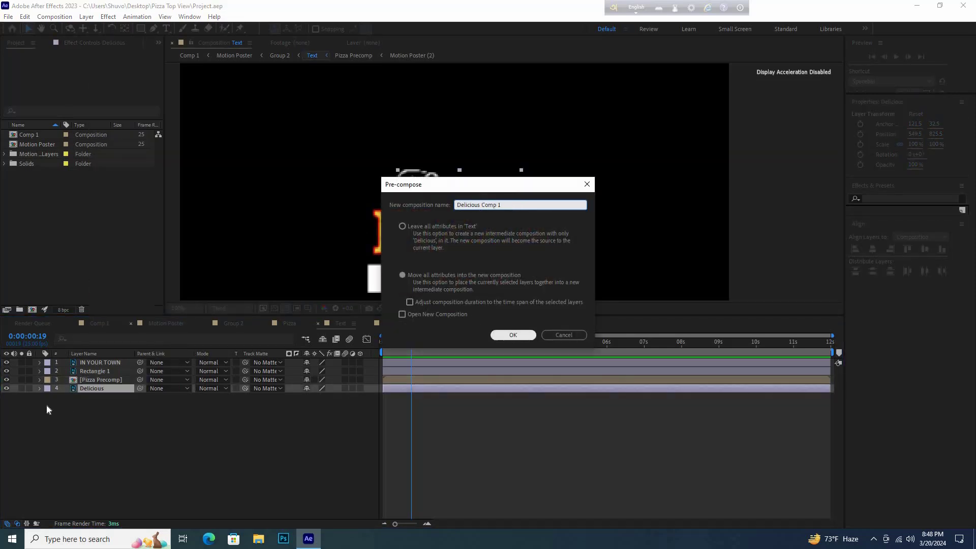
Open Delicious Comp 1 and crop it to a region of interest around the word.
{"action": "double_click", "coordinate": [75, 388]}
{"action": "key", "text": "v"}
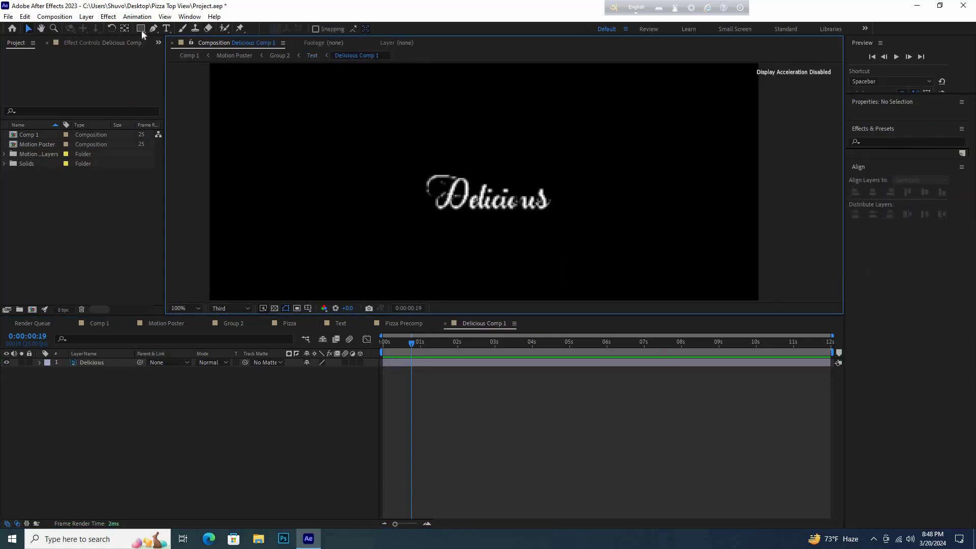
{"action": "left_click_drag", "start_coordinate": [414, 178], "coordinate": [560, 222]}
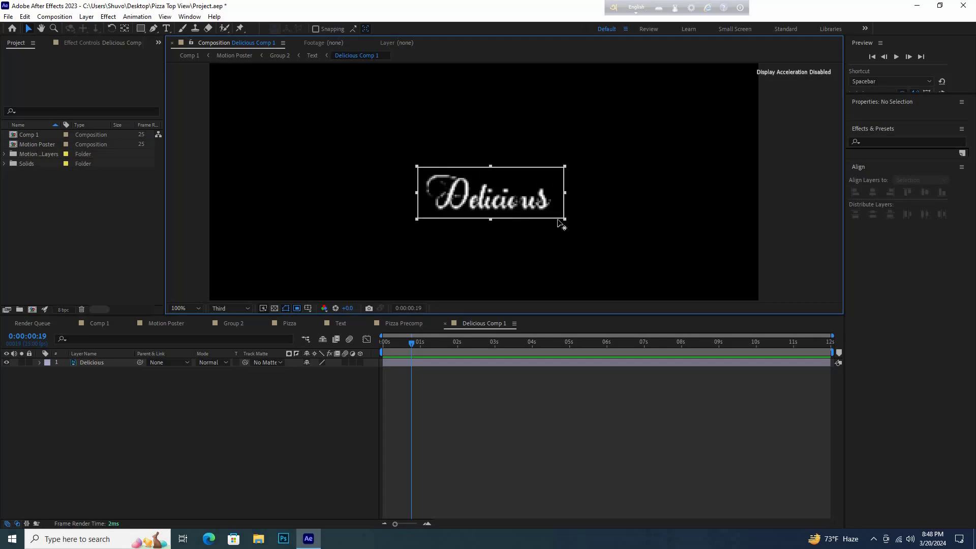
{"action": "left_click", "coordinate": [55, 16]}
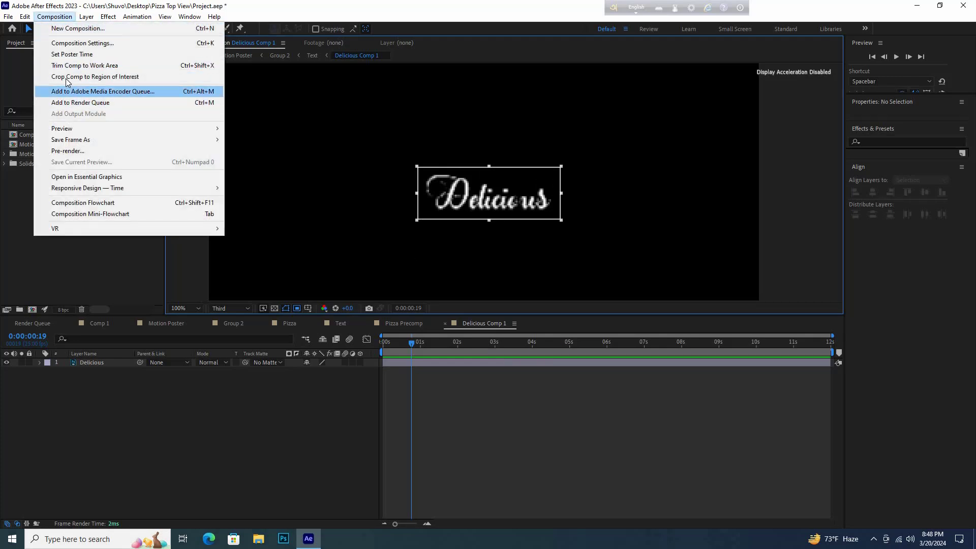
{"action": "left_click", "coordinate": [68, 76]}
{"action": "left_click", "coordinate": [96, 361]}
Keyframe Delicious's position at 0s and 1s, starting lower at Y 143.5 and ending at 47.5.
{"action": "key", "text": "p"}
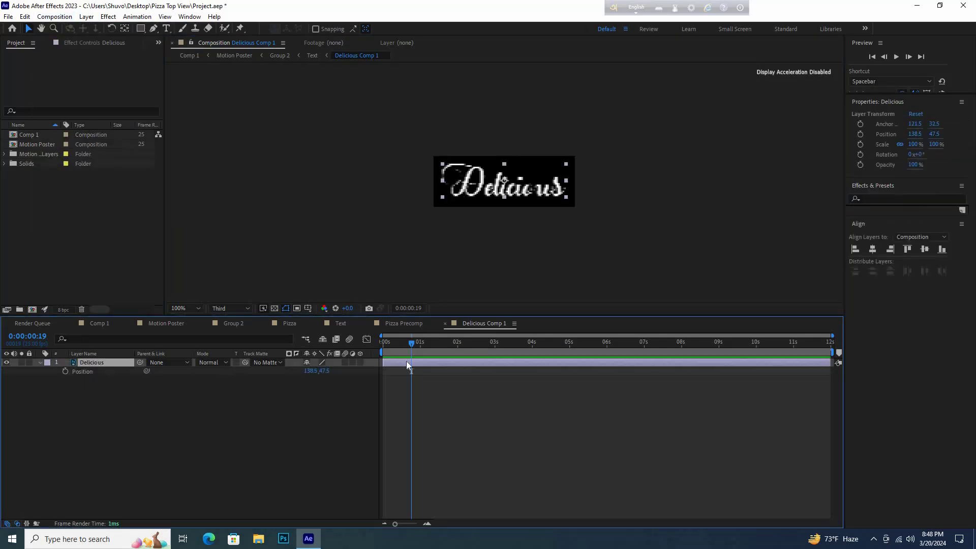
{"action": "key", "text": "alt+shift+p"}
{"action": "left_click", "coordinate": [65, 371]}
{"action": "key", "text": "Home"}
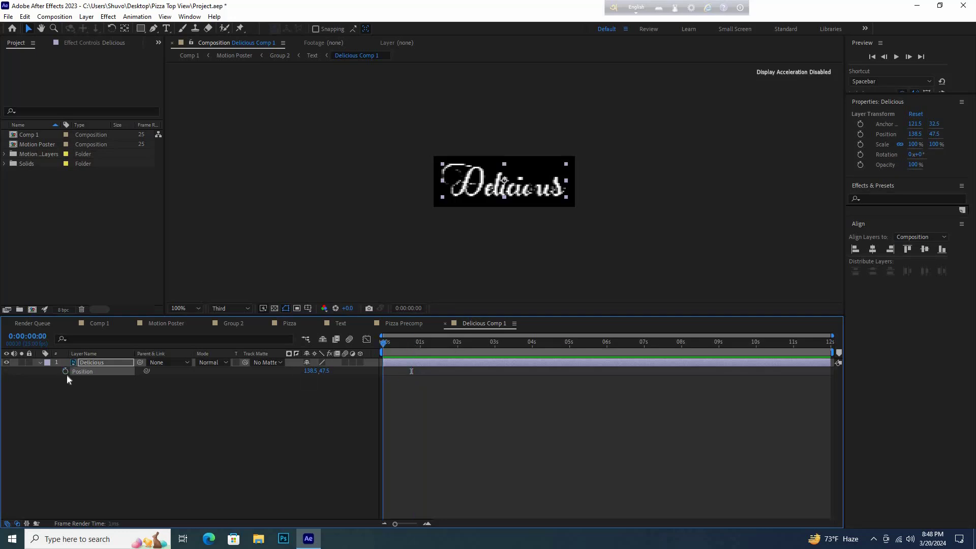
{"action": "key", "text": "alt+shift+p"}
{"action": "left_click_drag", "start_coordinate": [412, 342], "coordinate": [420, 342]}
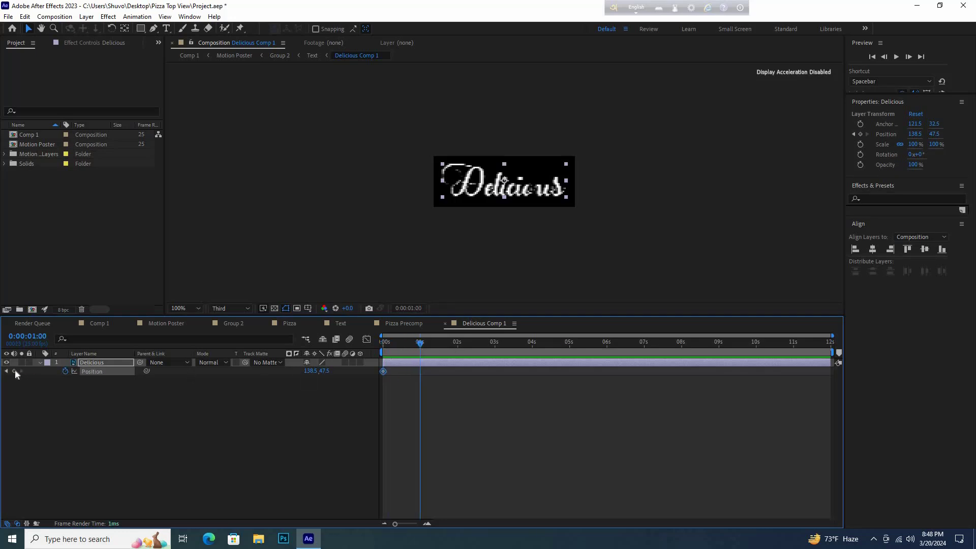
{"action": "left_click", "coordinate": [14, 371]}
{"action": "key", "text": "Home"}
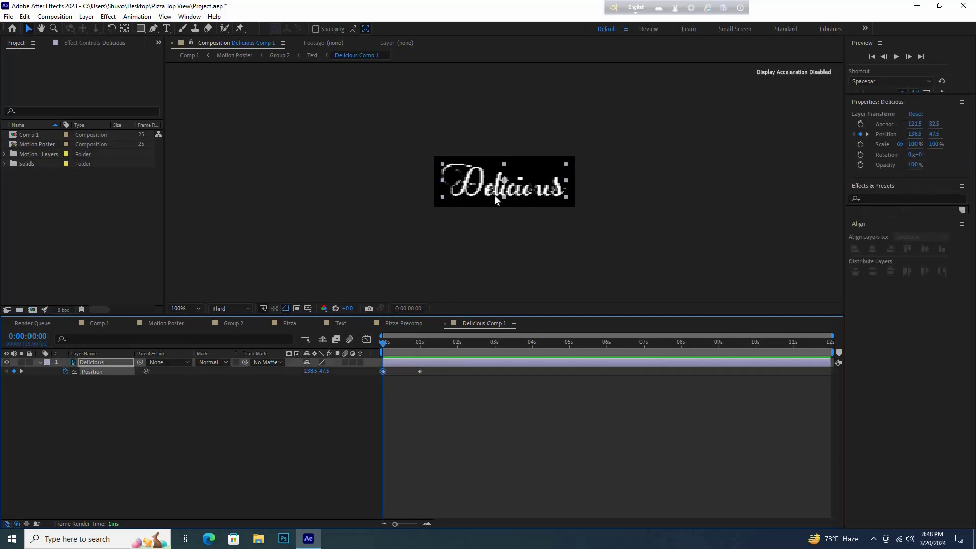
{"action": "left_click_drag", "start_coordinate": [495, 196], "coordinate": [497, 243]}
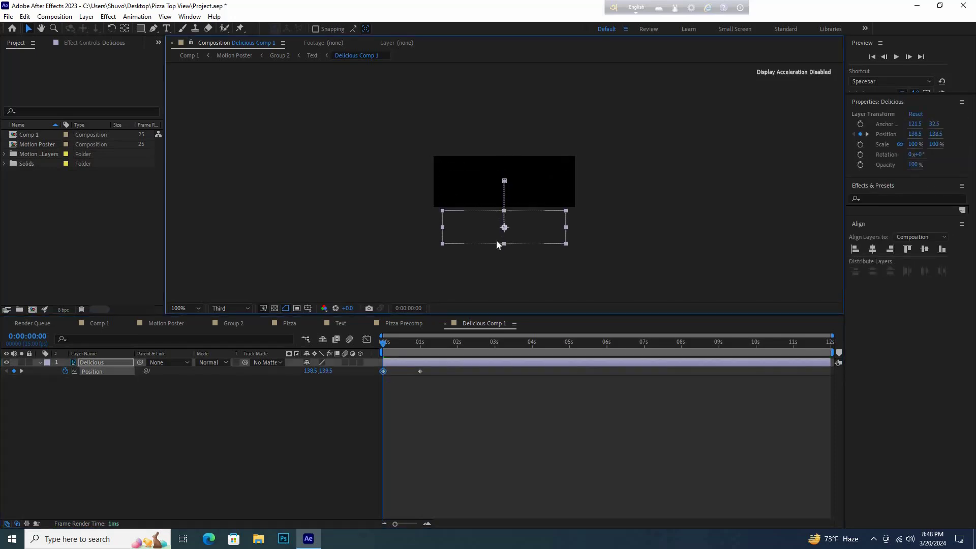
Ease the Delicious keyframes with a fast-start speed curve and return to the Text composition.
{"action": "right_click", "coordinate": [420, 371]}
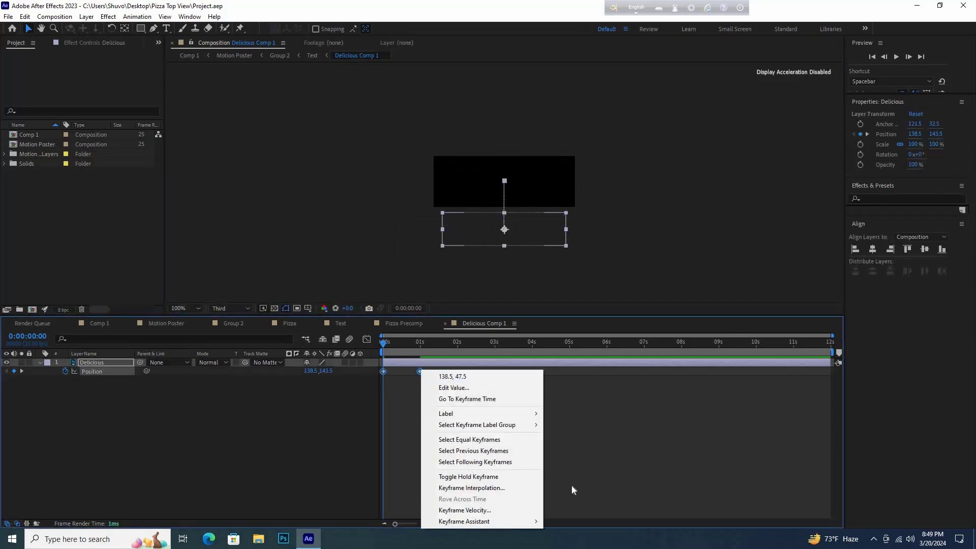
{"action": "mouse_move", "coordinate": [529, 521]}
{"action": "left_click", "coordinate": [569, 454]}
{"action": "left_click", "coordinate": [367, 339]}
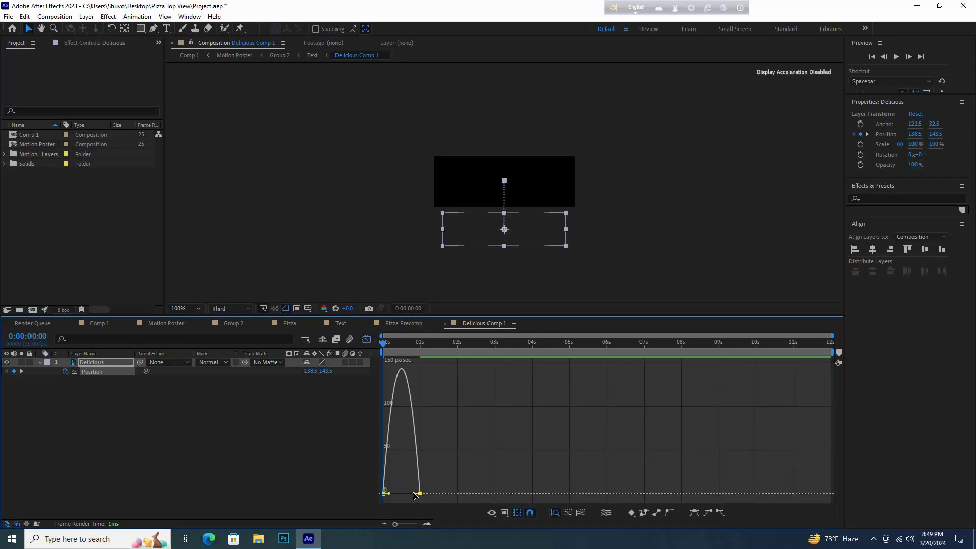
{"action": "left_click_drag", "start_coordinate": [415, 494], "coordinate": [402, 493]}
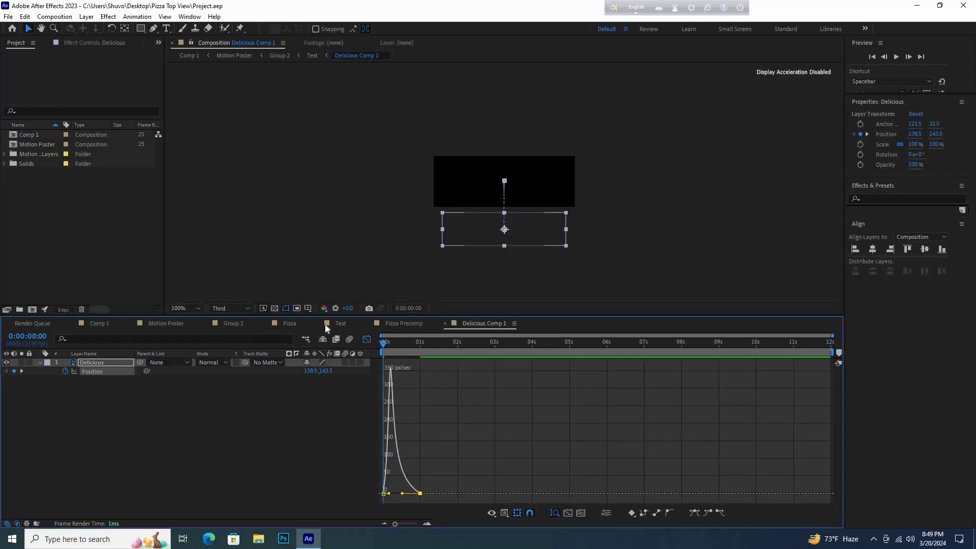
{"action": "left_click", "coordinate": [341, 323]}
{"action": "scroll", "coordinate": [434, 230], "scroll_direction": "down", "scroll_amount": 2}
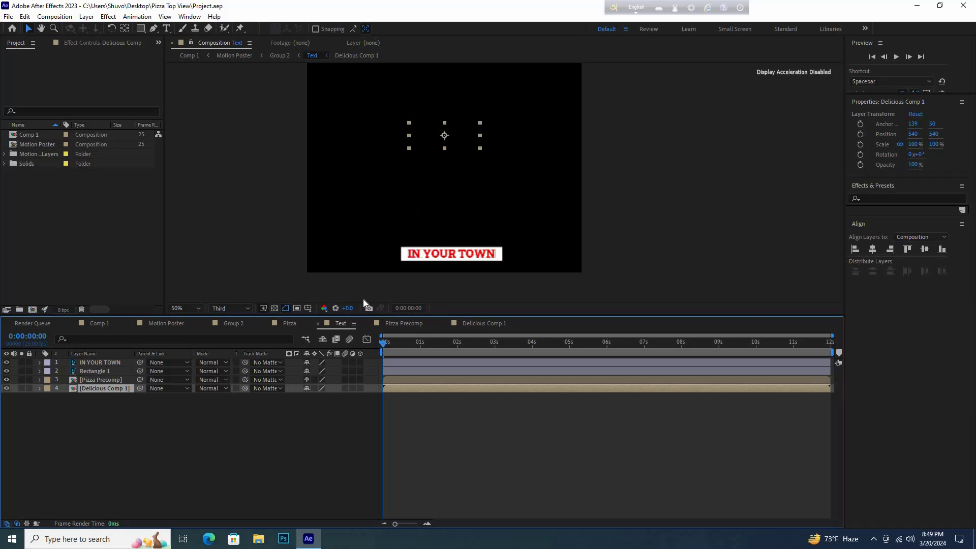
Preview the Text composition's title animation and save the project.
{"action": "key", "text": "space"}
{"action": "left_click", "coordinate": [401, 342]}
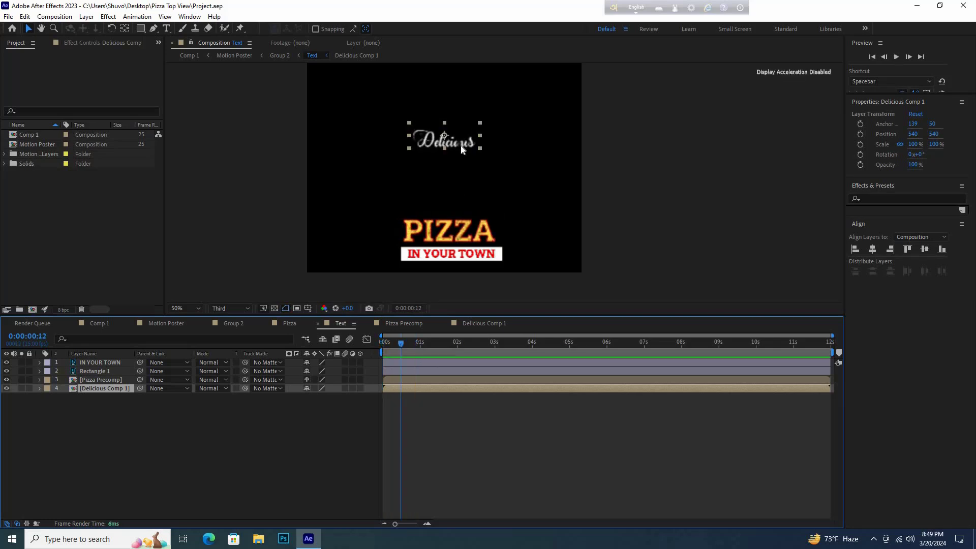
{"action": "left_click", "coordinate": [462, 182]}
{"action": "key", "text": "space"}
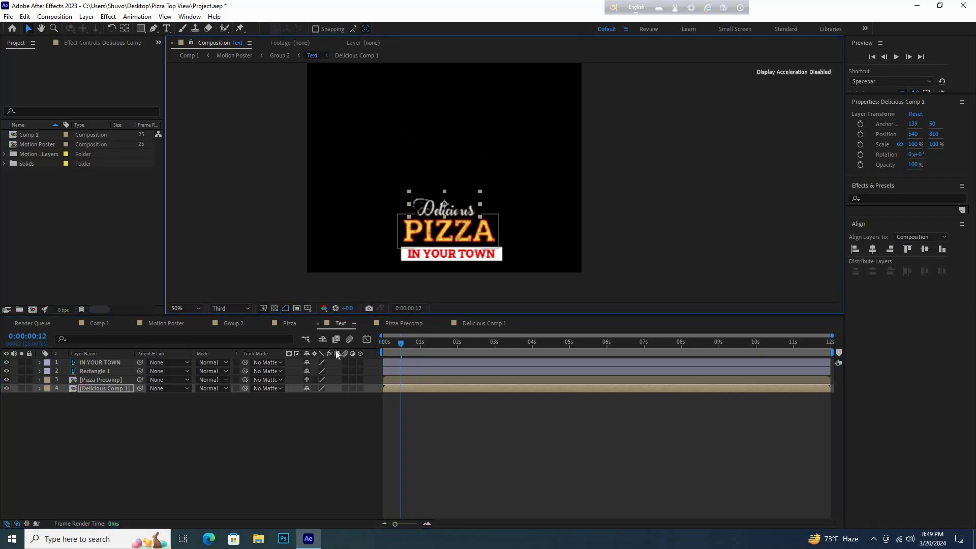
{"action": "left_click", "coordinate": [405, 344]}
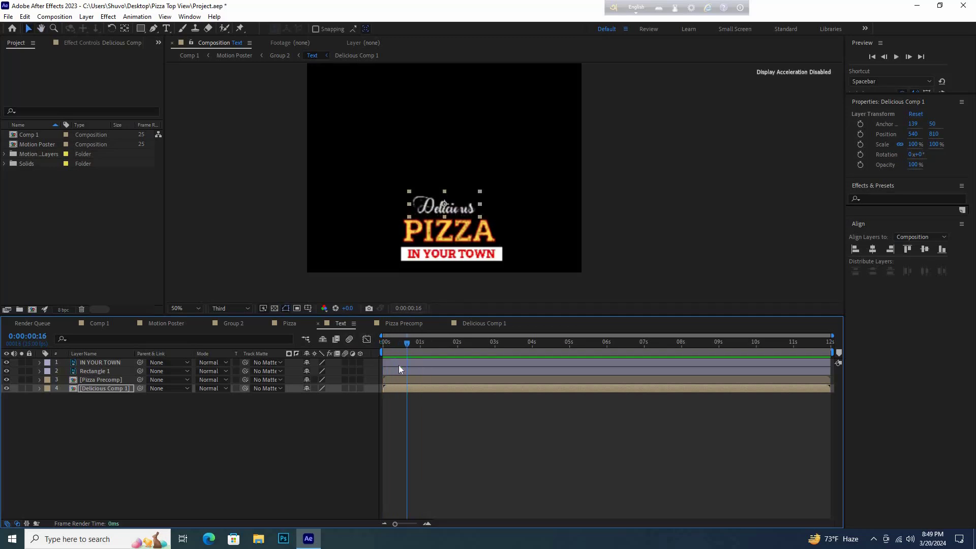
{"action": "key", "text": "ctrl+s"}
{"action": "key", "text": "space"}
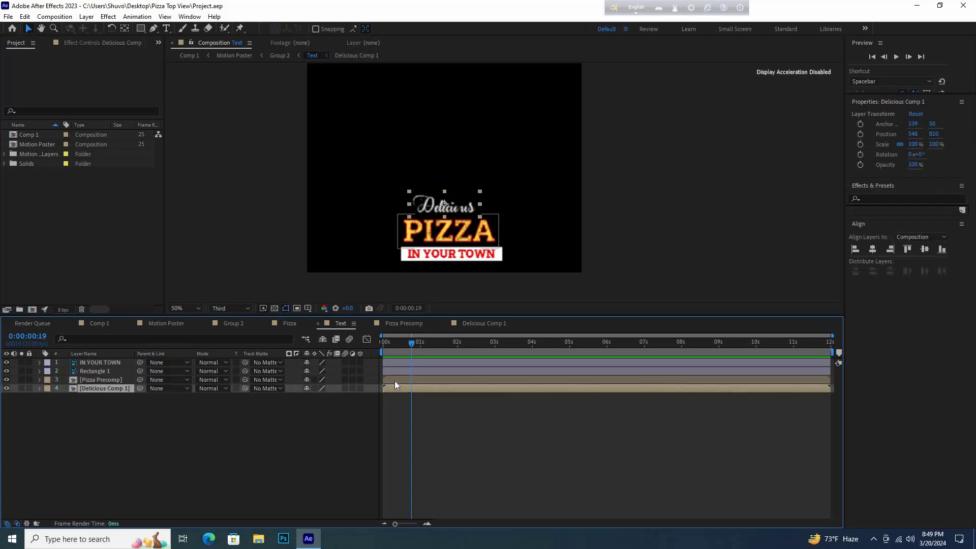
Shift the Pizza Precomp layer a few frames later and preview the new timing.
{"action": "left_click_drag", "start_coordinate": [394, 380], "coordinate": [411, 381]}
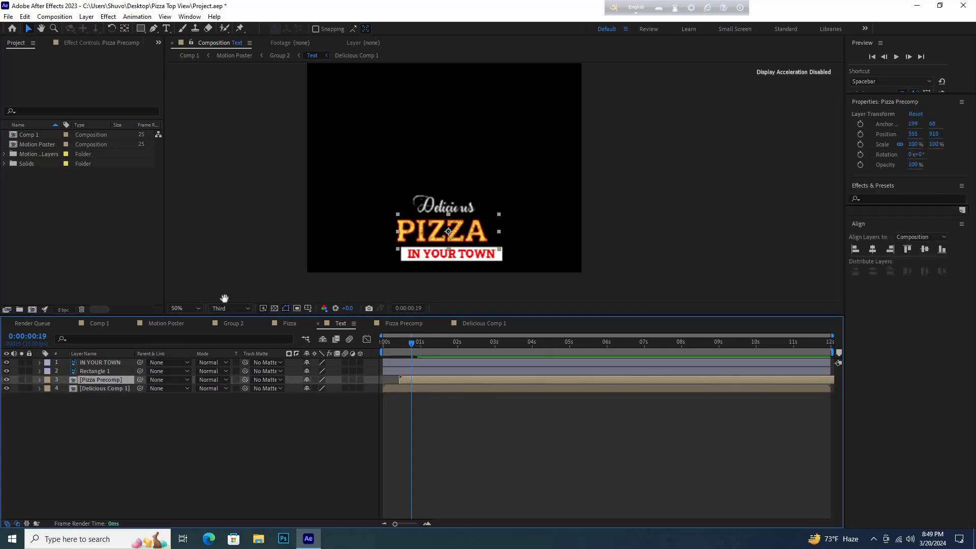
{"action": "key", "text": "space"}
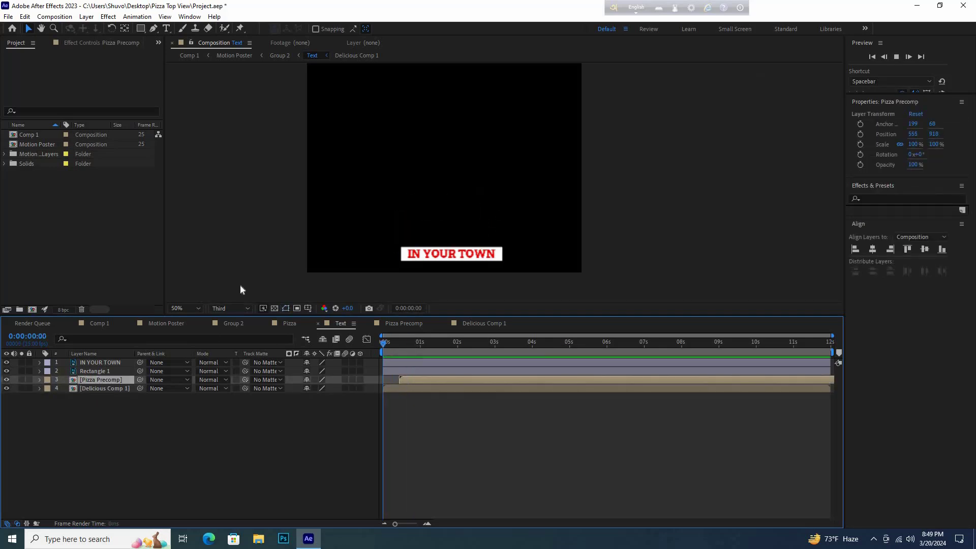
{"action": "left_click", "coordinate": [409, 382]}
{"action": "key", "text": "space"}
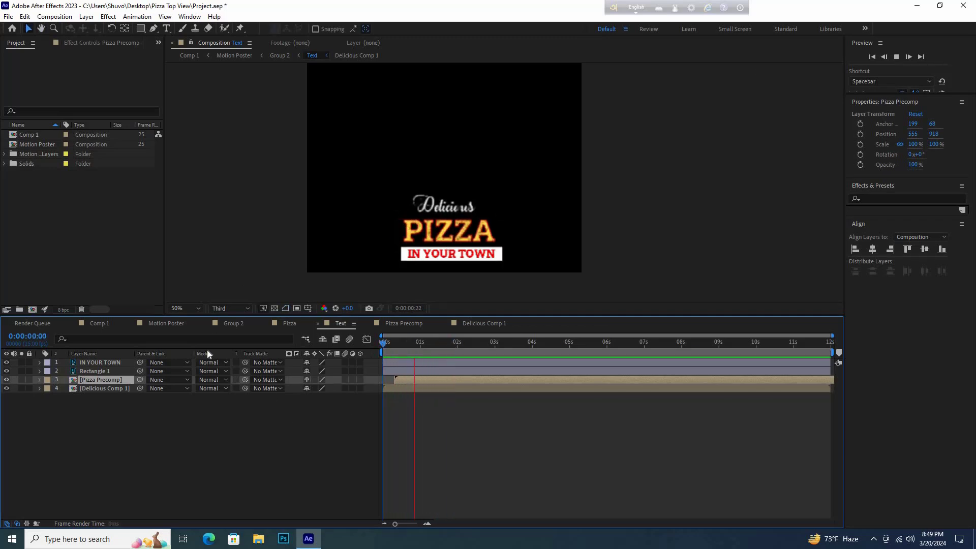
{"action": "key", "text": "space"}
Select the IN YOUR TOWN and Rectangle 1 layers together.
{"action": "key", "text": "F2"}
{"action": "left_click", "coordinate": [92, 362]}
{"action": "left_click_drag", "start_coordinate": [362, 305], "coordinate": [360, 293]}
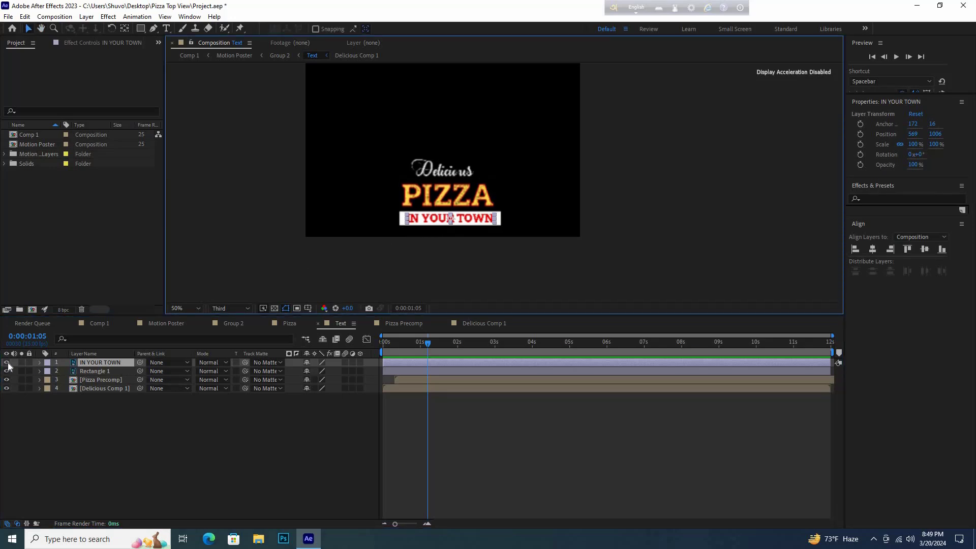
{"action": "left_click", "coordinate": [95, 371], "text": "ctrl"}
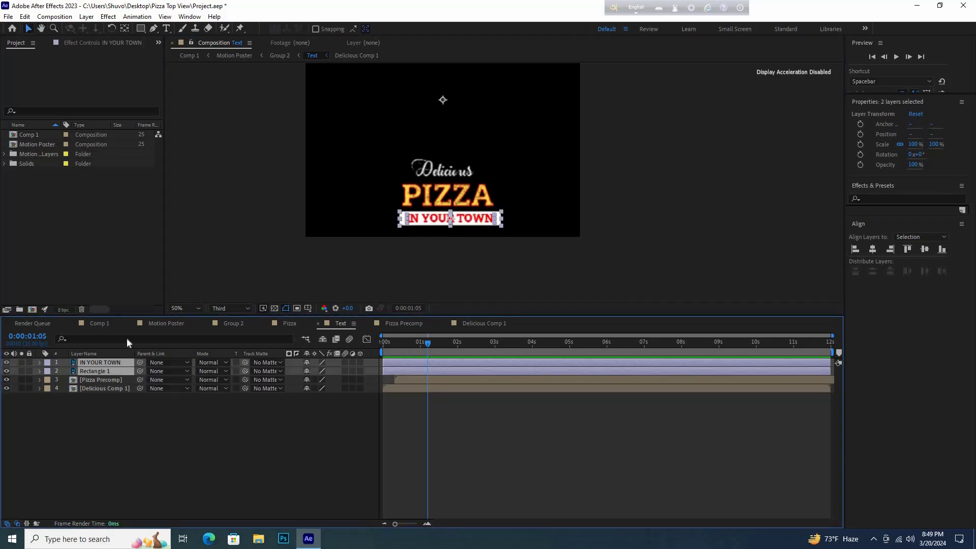
Pre-compose the two selected layers into a new comp named In your town comp.
{"action": "right_click", "coordinate": [101, 366]}
{"action": "left_click", "coordinate": [152, 298]}
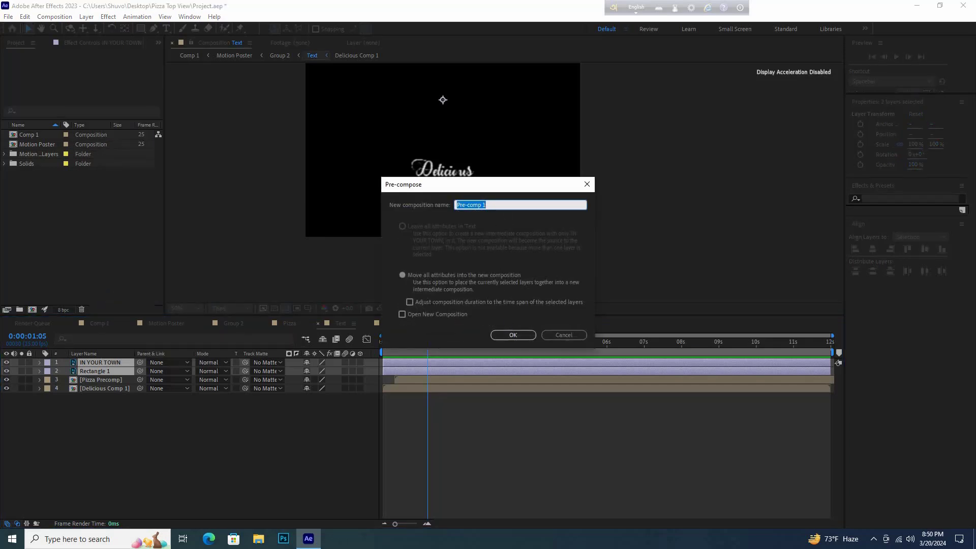
{"action": "type", "text": "In your town"}
{"action": "left_click", "coordinate": [513, 335]}
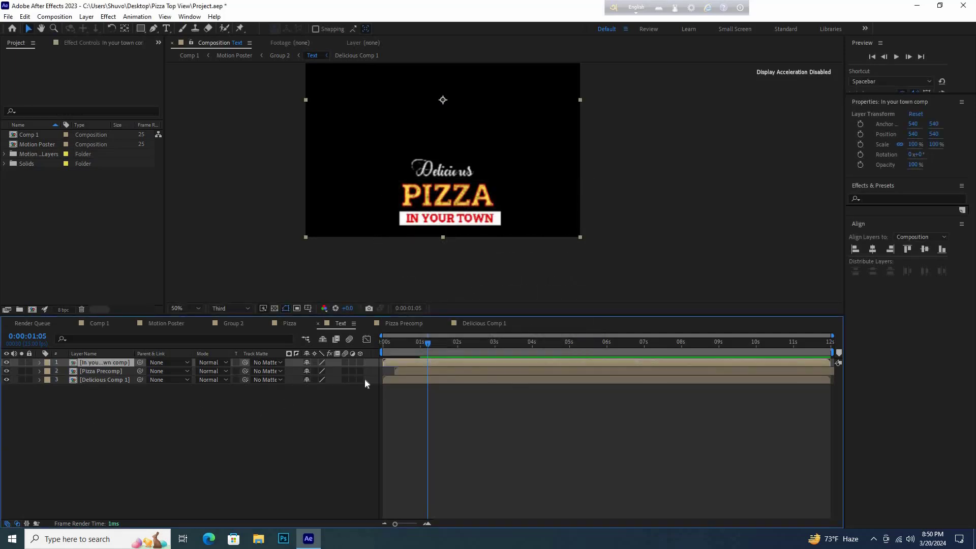
Keyframe Position so the banner starts below the frame at 1s (Y 696) and rises to Y 540.
{"action": "left_click_drag", "start_coordinate": [426, 345], "coordinate": [420, 346]}
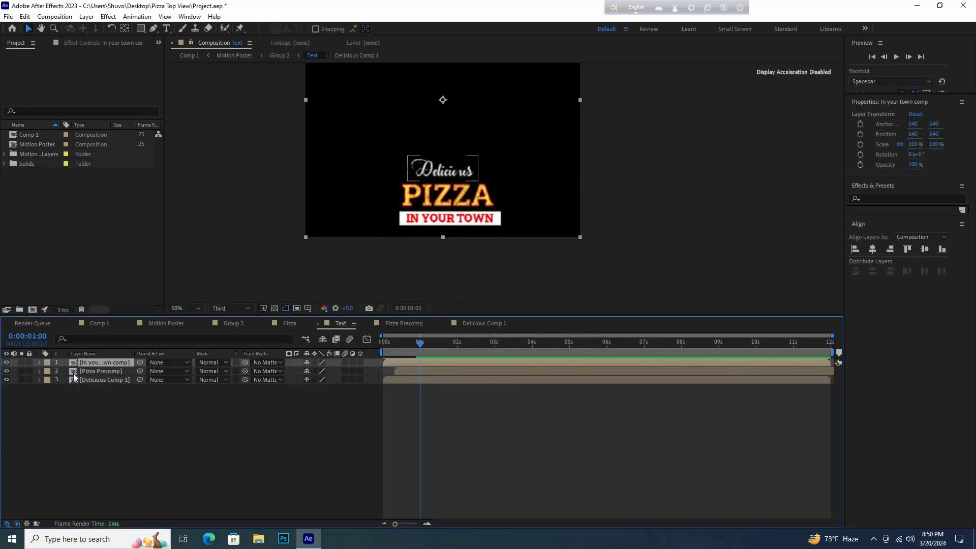
{"action": "key", "text": "alt+shift+p"}
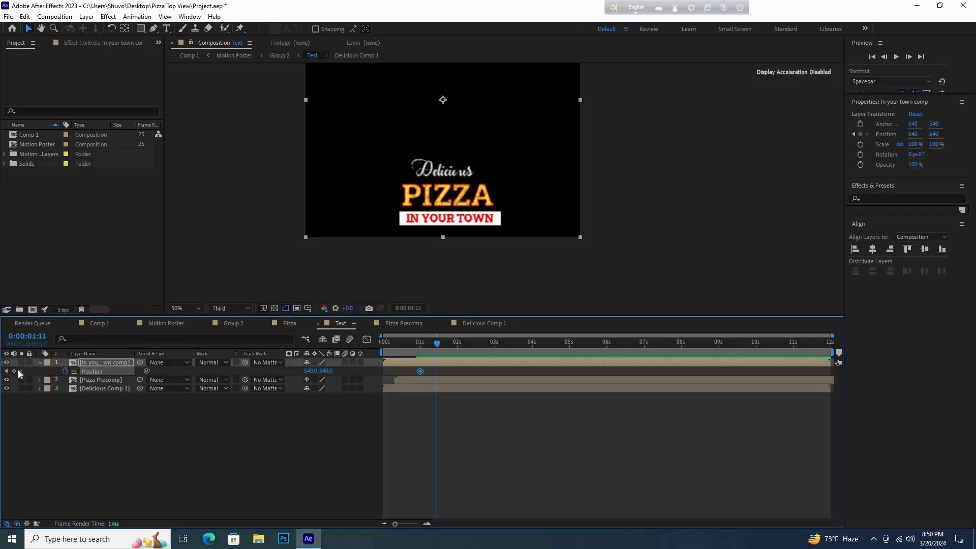
{"action": "left_click", "coordinate": [14, 371]}
{"action": "left_click_drag", "start_coordinate": [427, 344], "coordinate": [420, 345]}
{"action": "left_click", "coordinate": [420, 371]}
{"action": "left_click_drag", "start_coordinate": [443, 222], "coordinate": [442, 261]}
{"action": "key", "text": "space"}
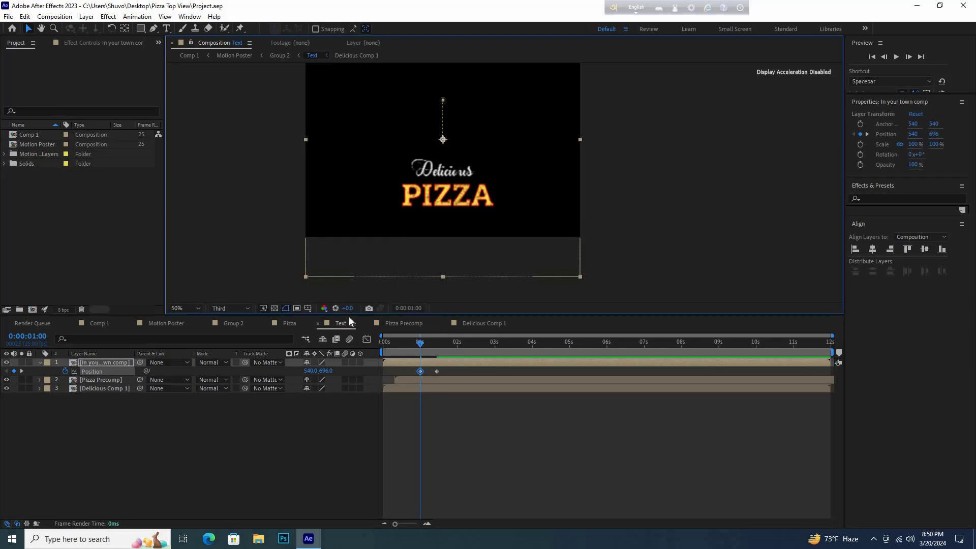
{"action": "key", "text": "space"}
Apply Easy Ease to both Position keyframes and shape the speed curve to start fast and settle slowly.
{"action": "right_click", "coordinate": [450, 490]}
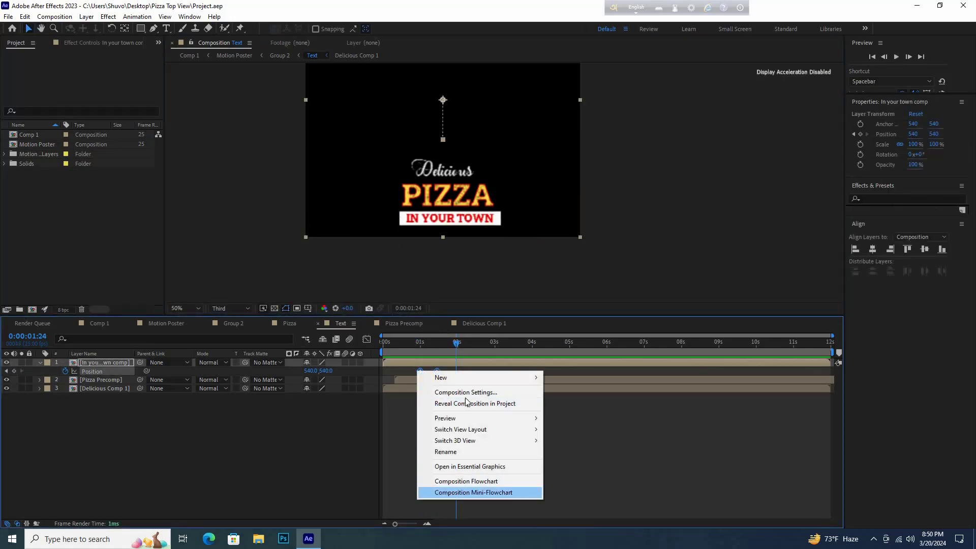
{"action": "left_click", "coordinate": [397, 373]}
{"action": "left_click", "coordinate": [440, 361]}
{"action": "right_click", "coordinate": [420, 371]}
{"action": "mouse_move", "coordinate": [483, 363]}
{"action": "left_click", "coordinate": [563, 398]}
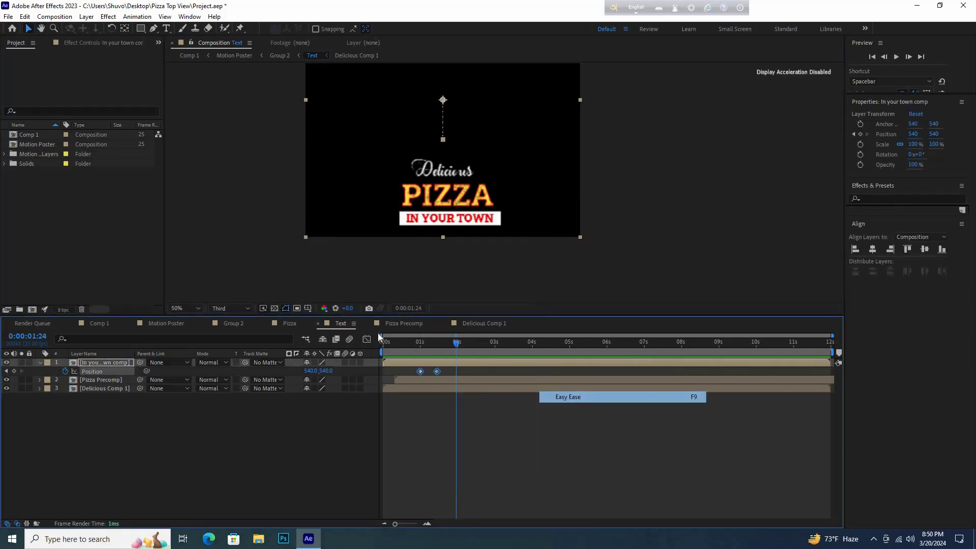
{"action": "left_click", "coordinate": [367, 339]}
{"action": "left_click", "coordinate": [407, 524]}
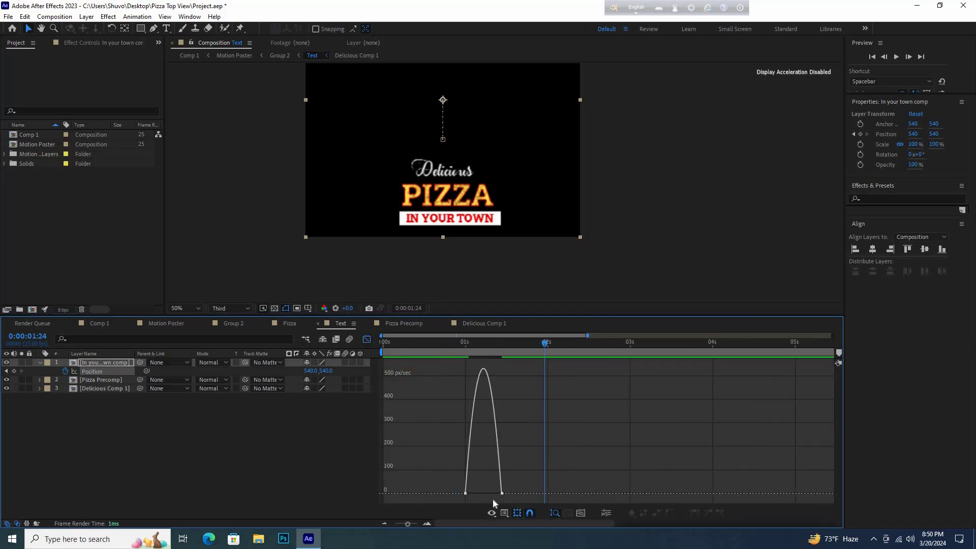
{"action": "left_click_drag", "start_coordinate": [496, 493], "coordinate": [441, 379]}
Close the graph editor, return to the timeline start, and switch to Comp 1.
{"action": "key", "text": "shift+F3"}
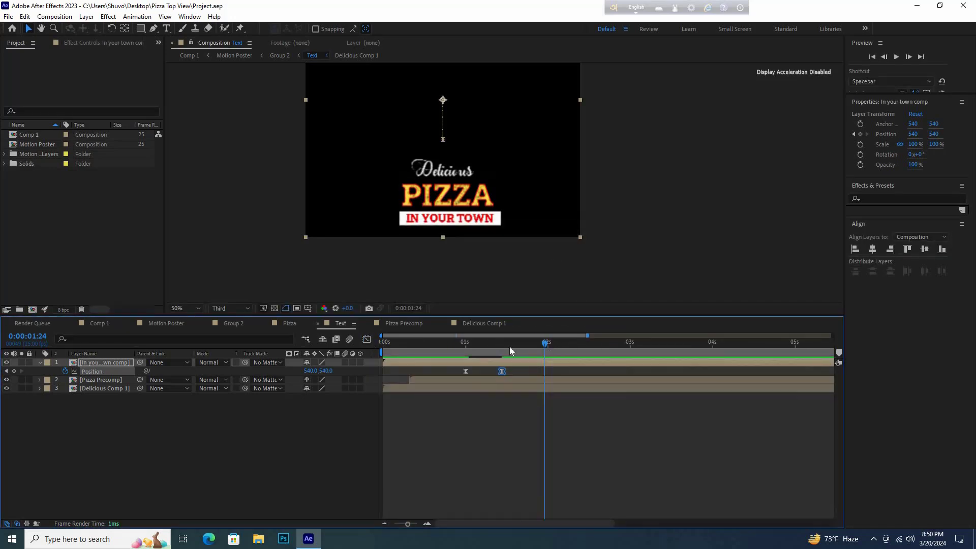
{"action": "key", "text": "Home"}
{"action": "left_click", "coordinate": [99, 323]}
Open the Group 2 composition and preview its animation from the start.
{"action": "scroll", "coordinate": [523, 224], "scroll_direction": "down", "scroll_amount": 1}
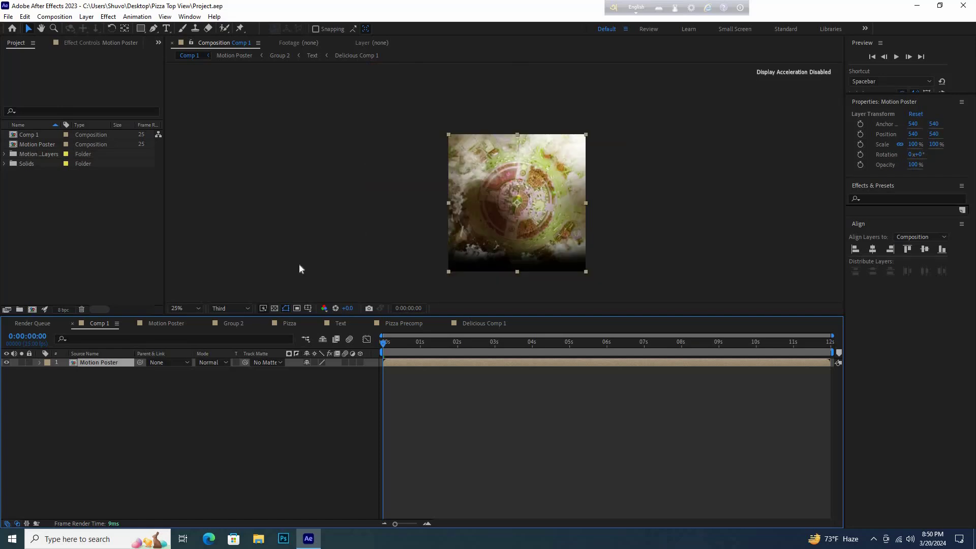
{"action": "key", "text": "space"}
{"action": "key", "text": "space"}
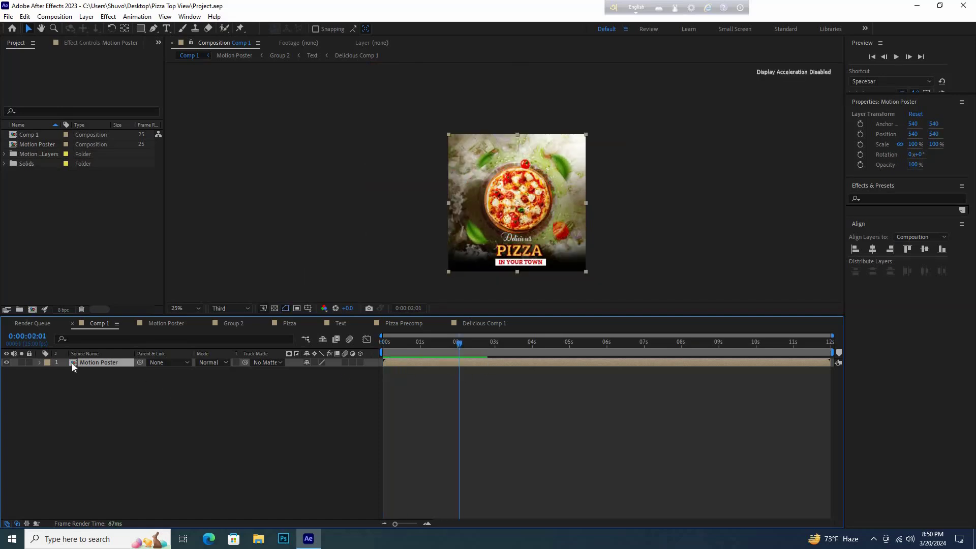
{"action": "double_click", "coordinate": [71, 363]}
{"action": "left_click", "coordinate": [73, 379]}
{"action": "double_click", "coordinate": [73, 380]}
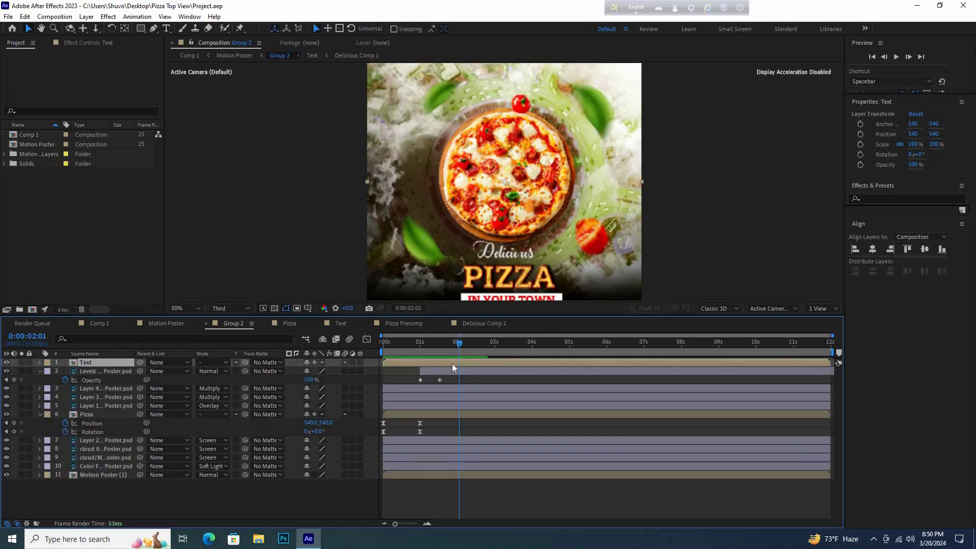
{"action": "key", "text": "Home"}
{"action": "key", "text": "space"}
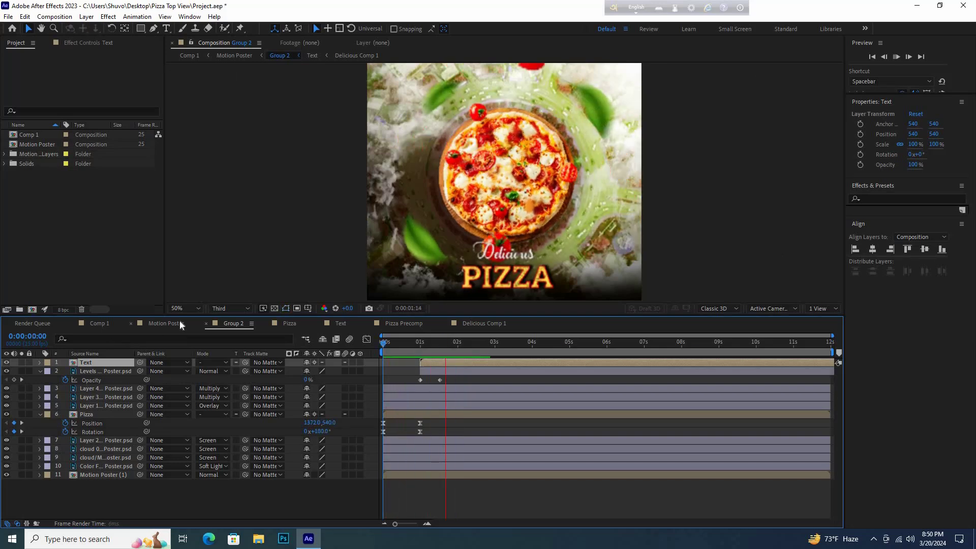
{"action": "scroll", "coordinate": [511, 265], "scroll_direction": "down", "scroll_amount": 2}
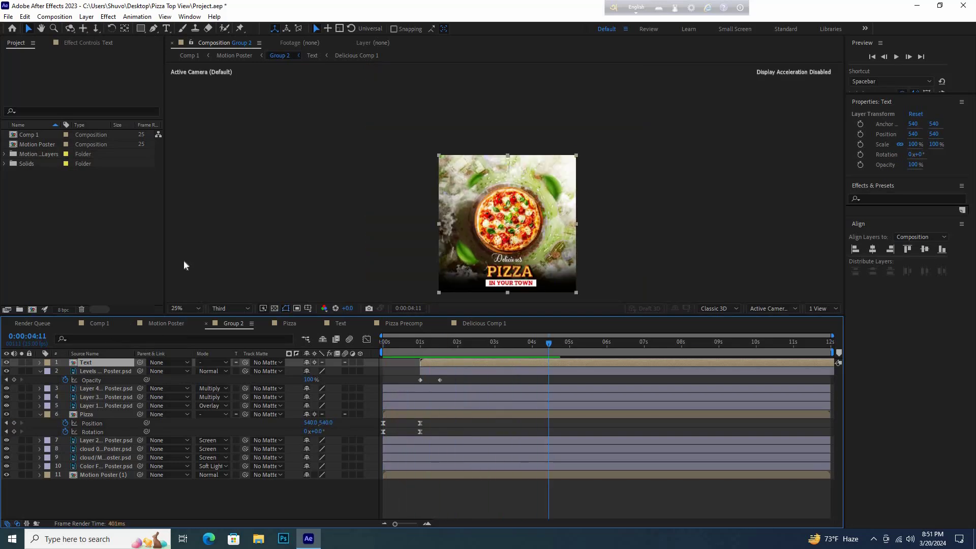
{"action": "key", "text": "Home"}
{"action": "key", "text": "space"}
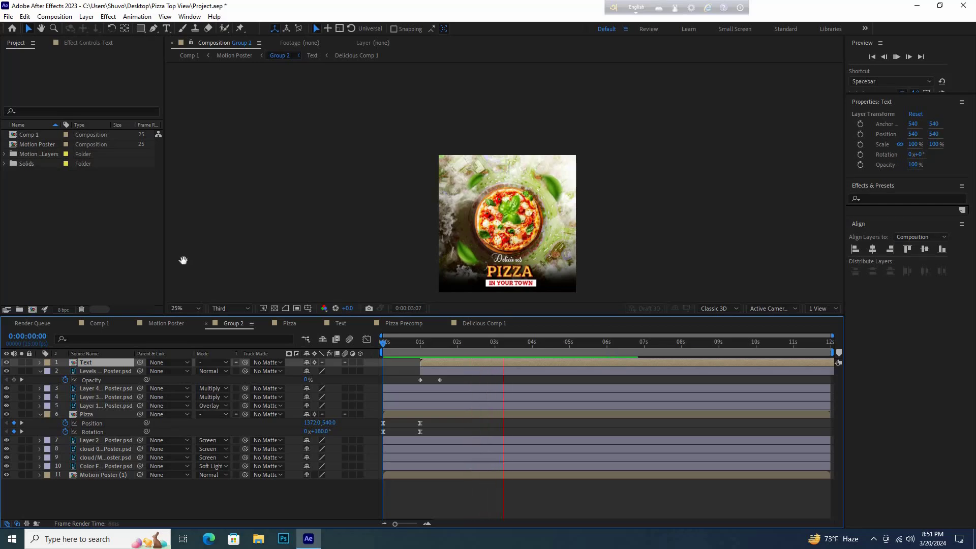
{"action": "key", "text": "space"}
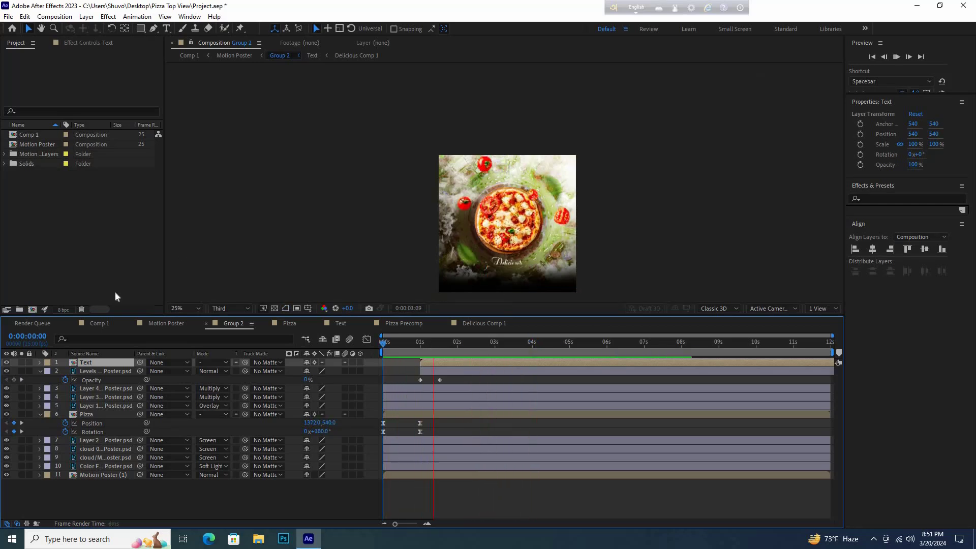
Move the Text layer later to start around 3s, after the pizza's entrance, and preview.
{"action": "left_click_drag", "start_coordinate": [441, 362], "coordinate": [484, 361]}
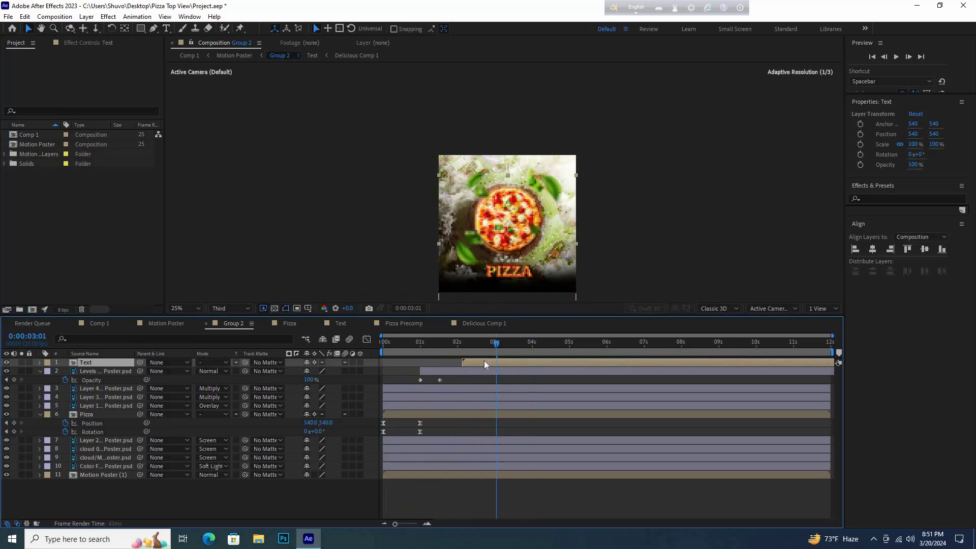
{"action": "key", "text": "Home"}
{"action": "key", "text": "space"}
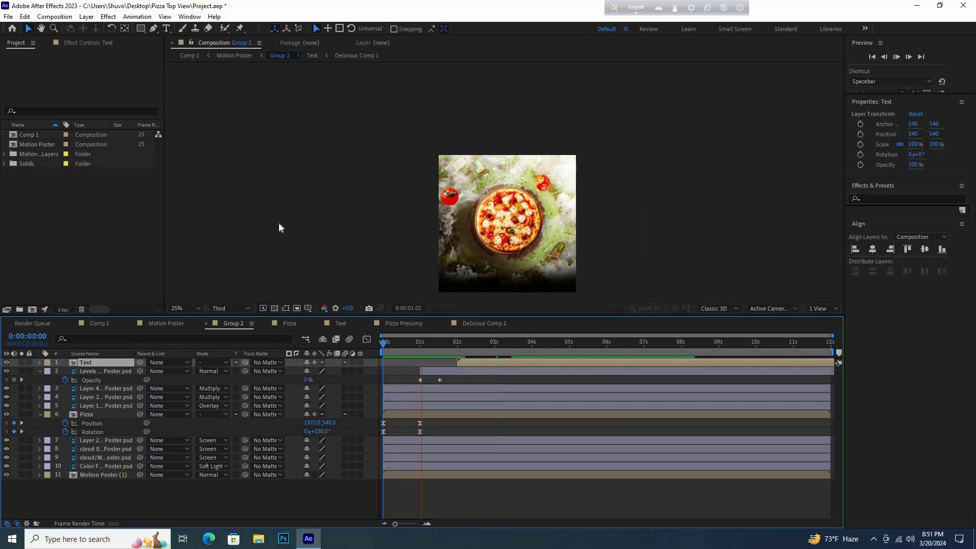
{"action": "left_click", "coordinate": [505, 365]}
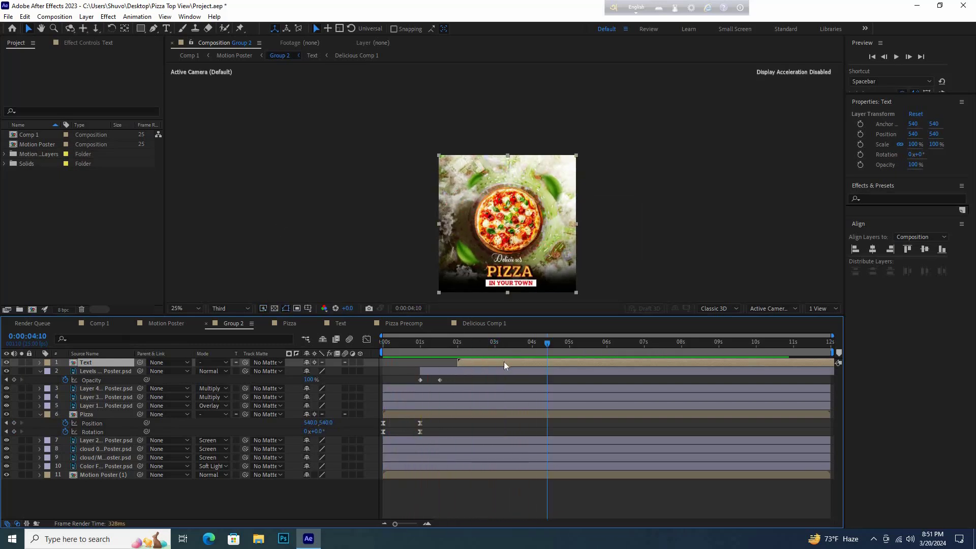
{"action": "left_click_drag", "start_coordinate": [504, 363], "coordinate": [543, 363]}
{"action": "key", "text": "Home"}
{"action": "key", "text": "space"}
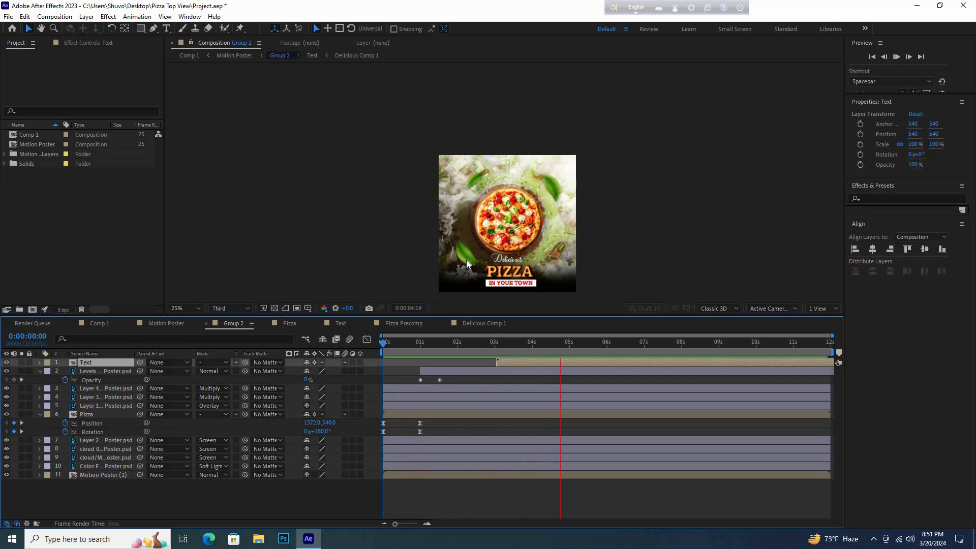
{"action": "key", "text": "space"}
{"action": "key", "text": "space"}
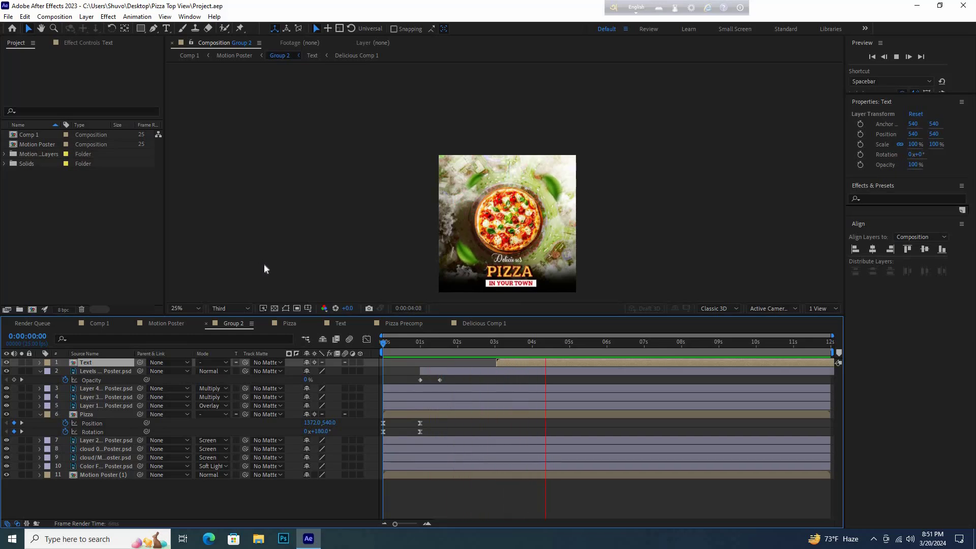
{"action": "left_click", "coordinate": [474, 341]}
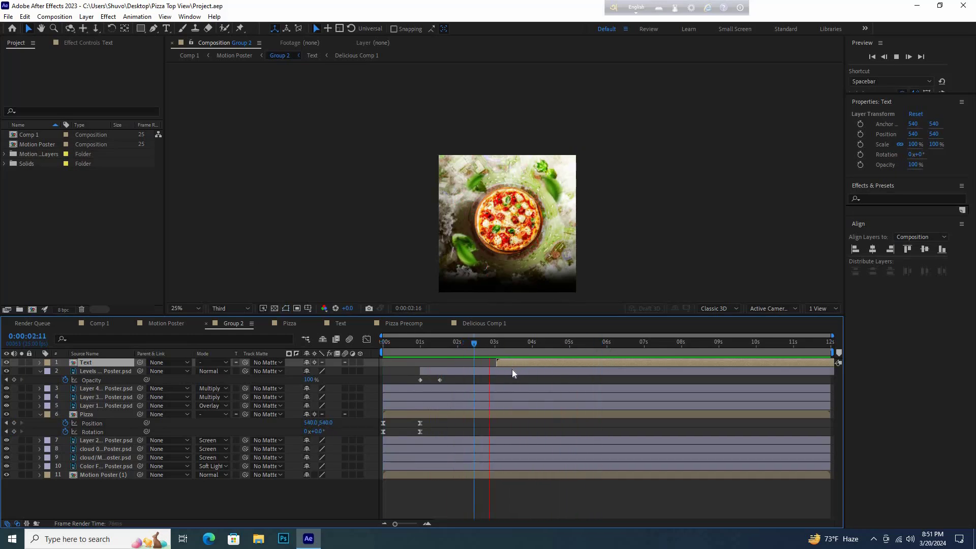
{"action": "left_click", "coordinate": [570, 337]}
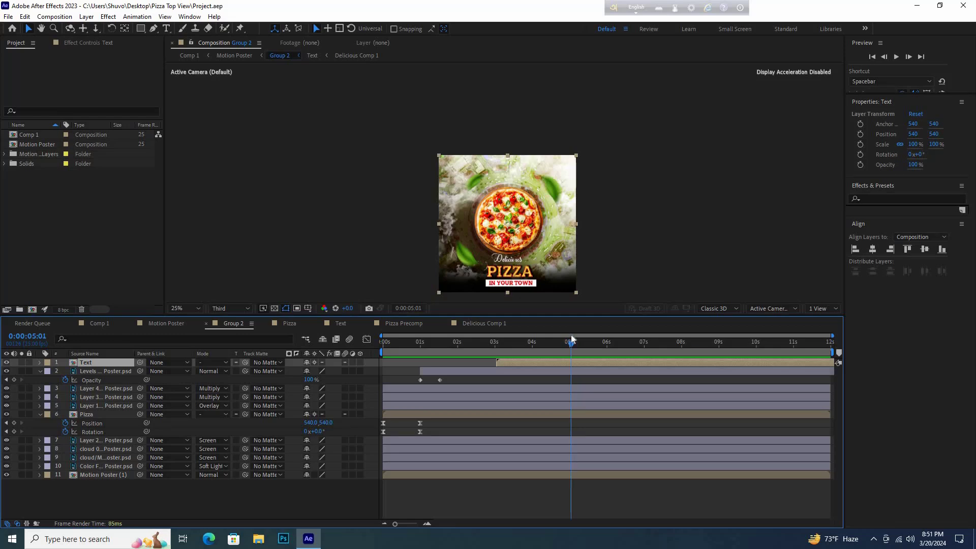
Apply CC Light Sweep to the Pizza layer, found by searching 'cc light' in Effects & Presets.
{"action": "left_click", "coordinate": [91, 415]}
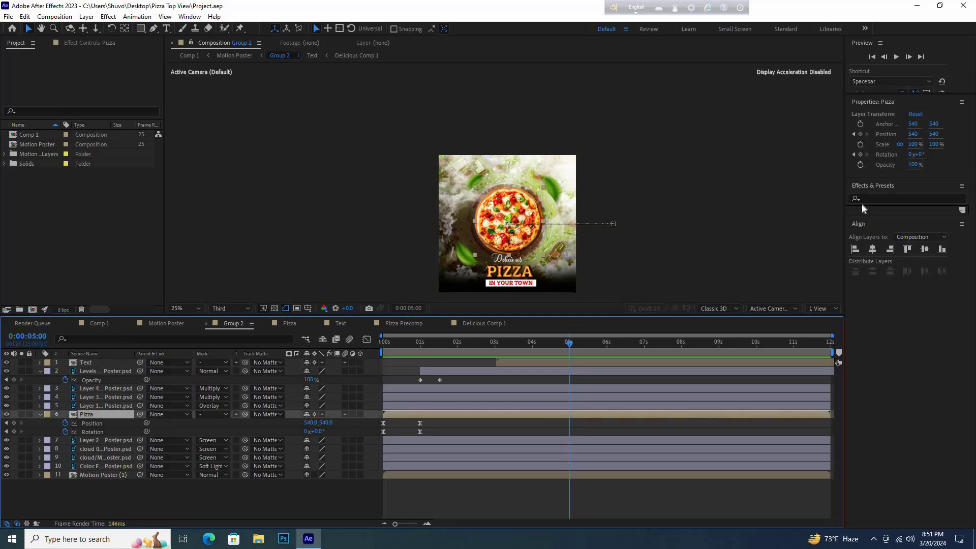
{"action": "key", "text": "ctrl+5"}
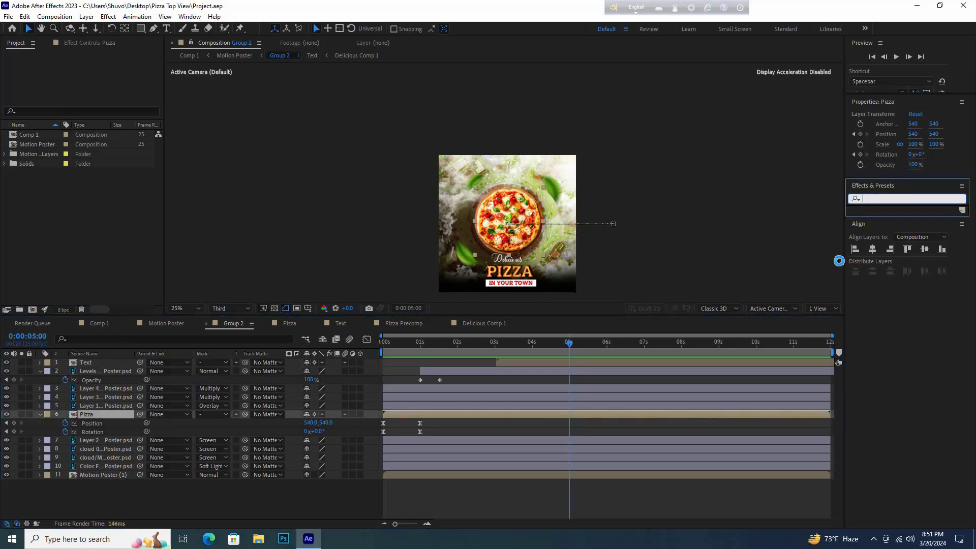
{"action": "type", "text": "cc light"}
{"action": "left_click_drag", "start_coordinate": [893, 236], "coordinate": [111, 420]}
{"action": "scroll", "coordinate": [539, 230], "scroll_direction": "up", "scroll_amount": 2}
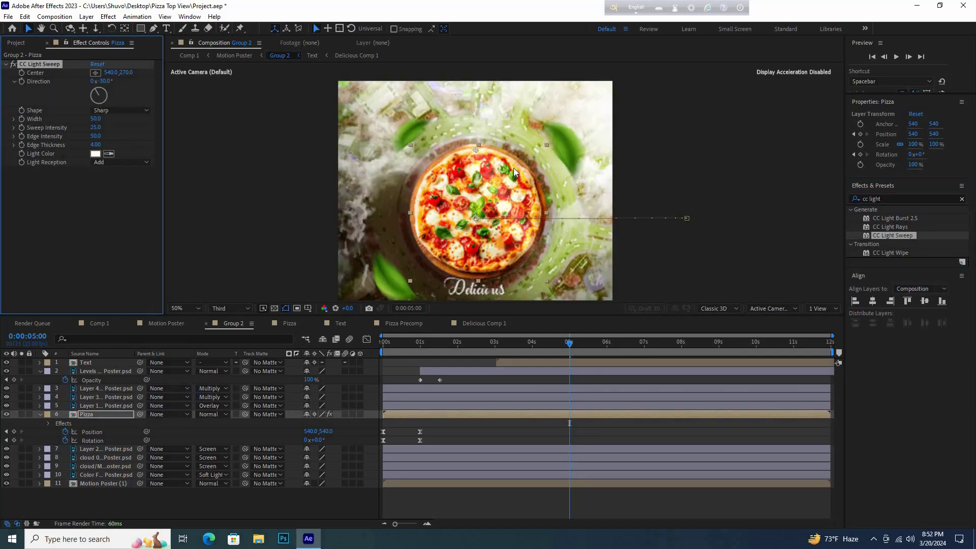
Keyframe the sweep Center at 5s, 7s, 8s and 10s, crossing toward upper right then back past the left edge.
{"action": "left_click_drag", "start_coordinate": [477, 152], "coordinate": [374, 210]}
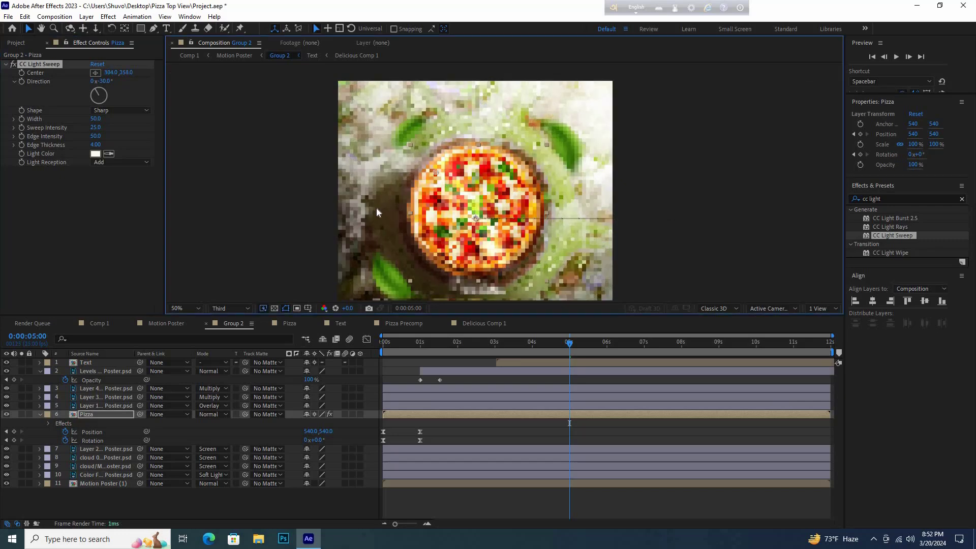
{"action": "left_click", "coordinate": [24, 75]}
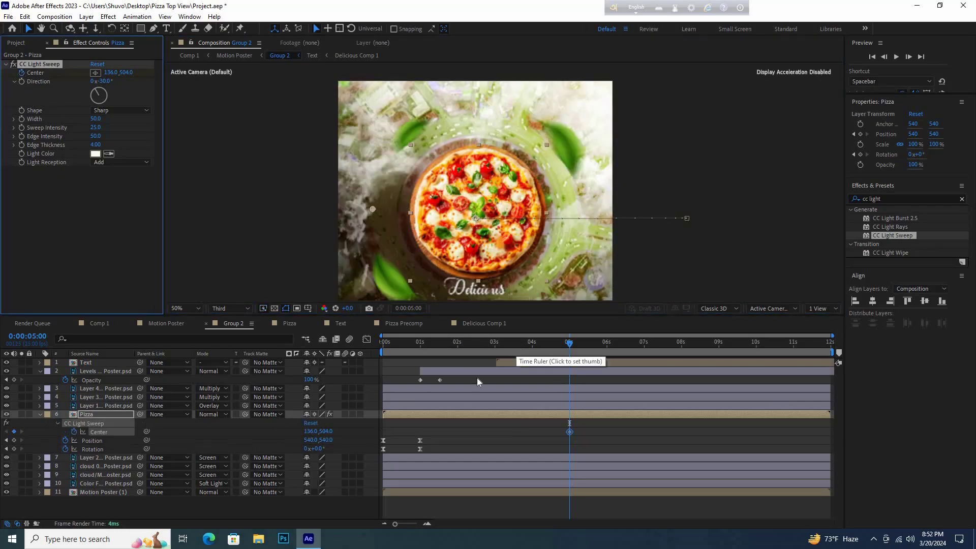
{"action": "left_click", "coordinate": [644, 349]}
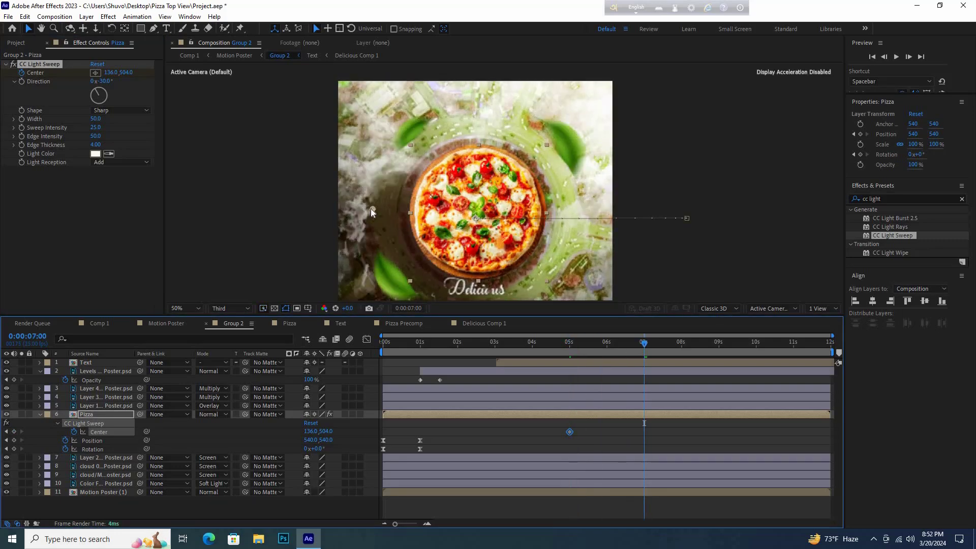
{"action": "left_click_drag", "start_coordinate": [373, 209], "coordinate": [459, 187]}
{"action": "left_click_drag", "start_coordinate": [525, 164], "coordinate": [555, 151]}
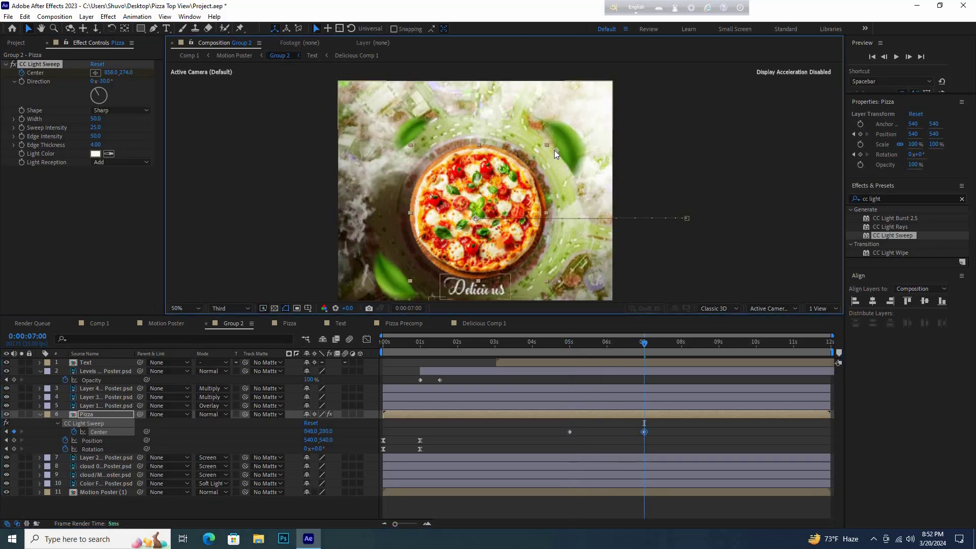
{"action": "left_click", "coordinate": [681, 350]}
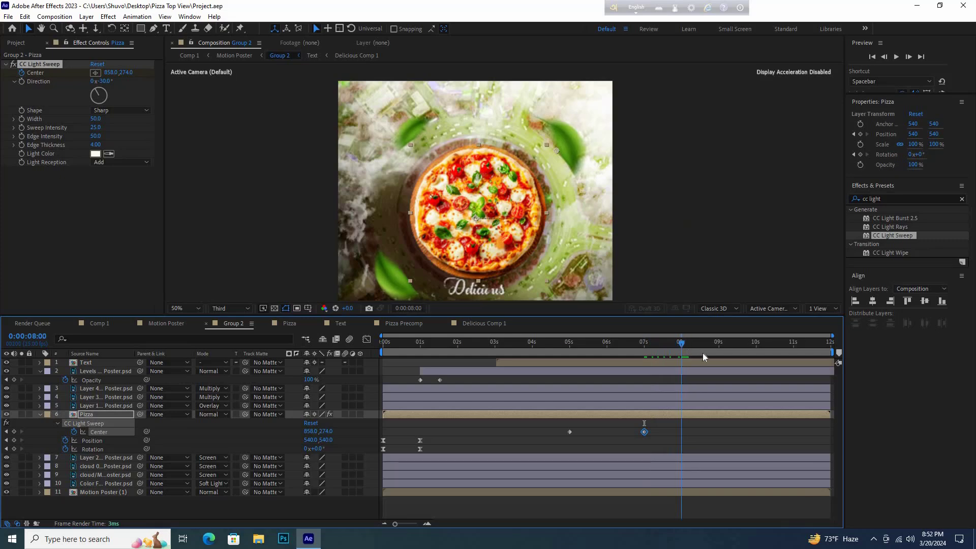
{"action": "left_click_drag", "start_coordinate": [712, 346], "coordinate": [684, 345]}
{"action": "left_click", "coordinate": [756, 342]}
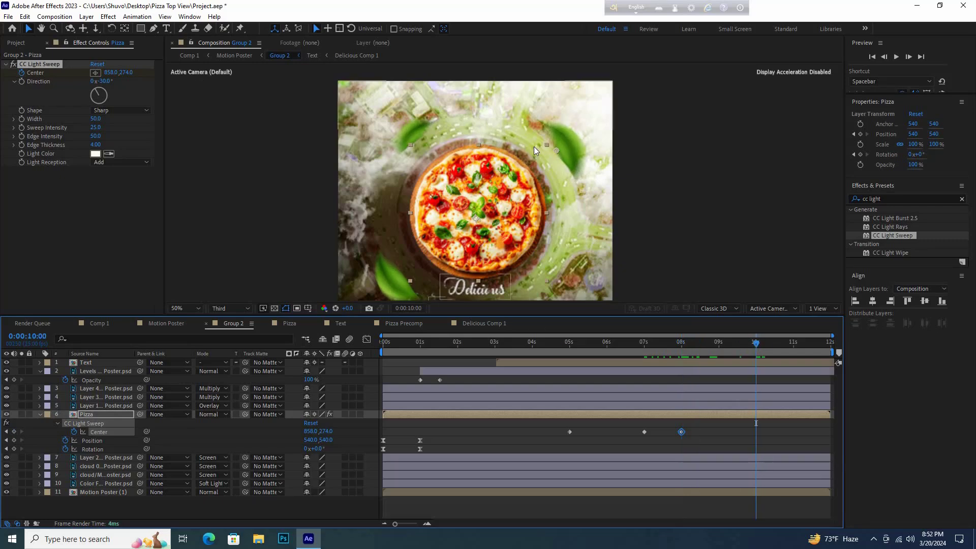
{"action": "left_click_drag", "start_coordinate": [551, 158], "coordinate": [333, 277]}
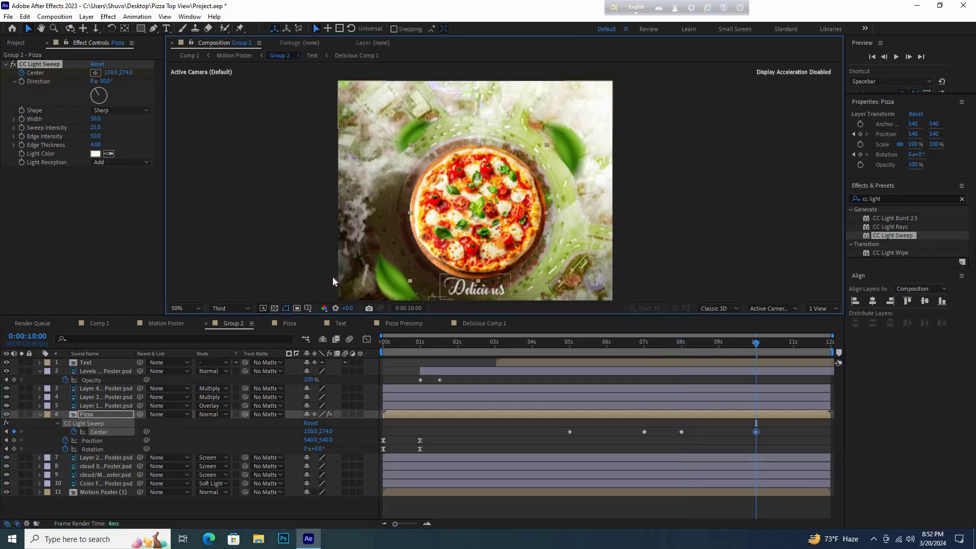
Preview the poster animation from the start, recentering the composition in the viewer.
{"action": "key", "text": "Home"}
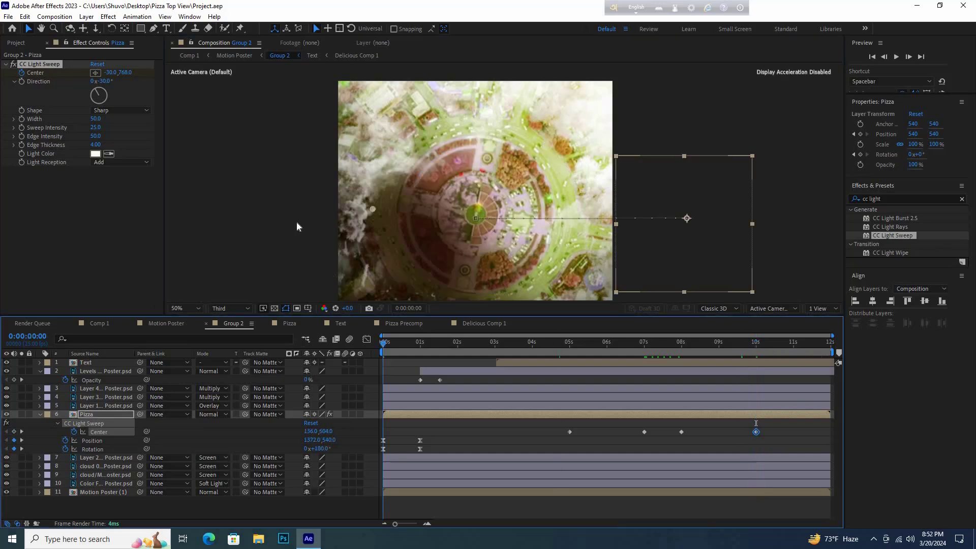
{"action": "left_click", "coordinate": [298, 209]}
{"action": "key", "text": "space"}
{"action": "scroll", "coordinate": [305, 213], "scroll_direction": "down", "scroll_amount": 2}
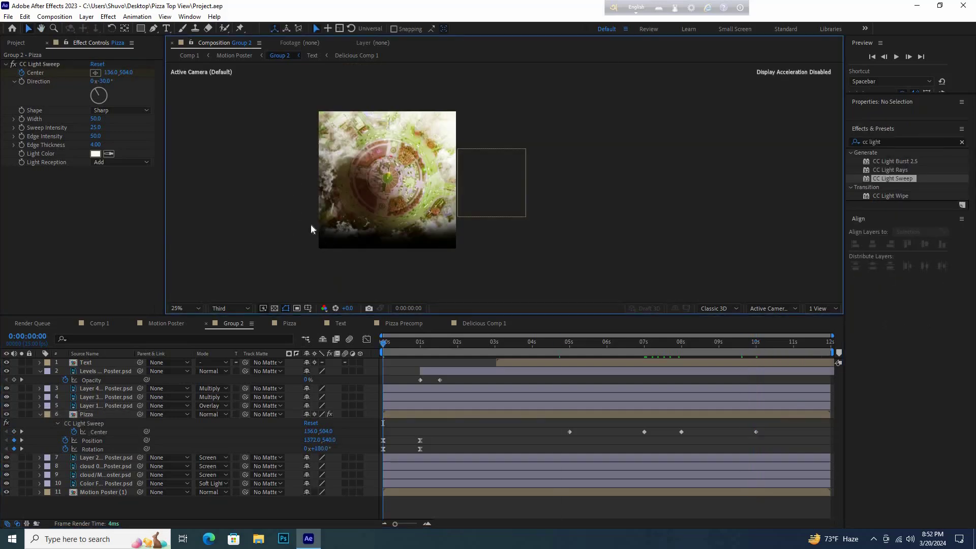
{"action": "left_click_drag", "start_coordinate": [262, 201], "coordinate": [342, 213]}
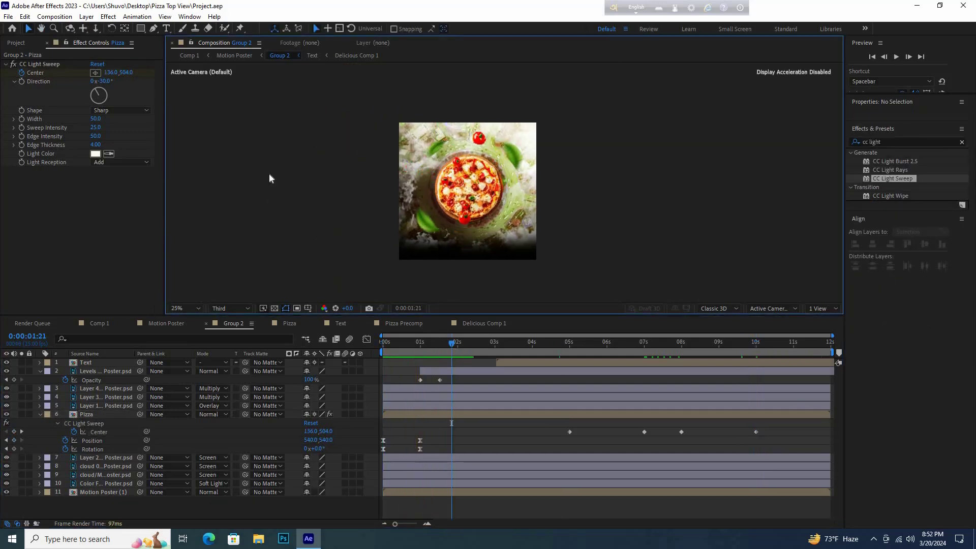
{"action": "key", "text": "space"}
{"action": "key", "text": "space"}
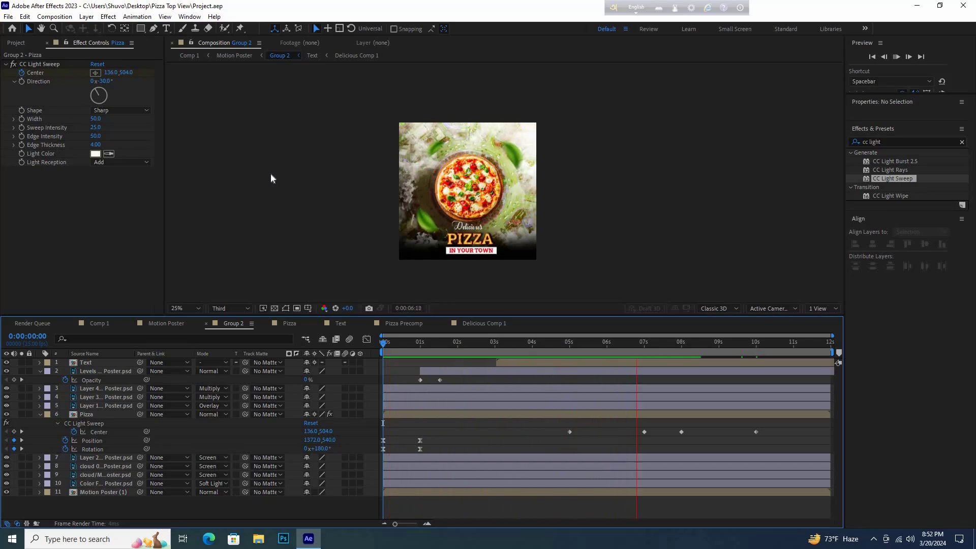
{"action": "key", "text": "space"}
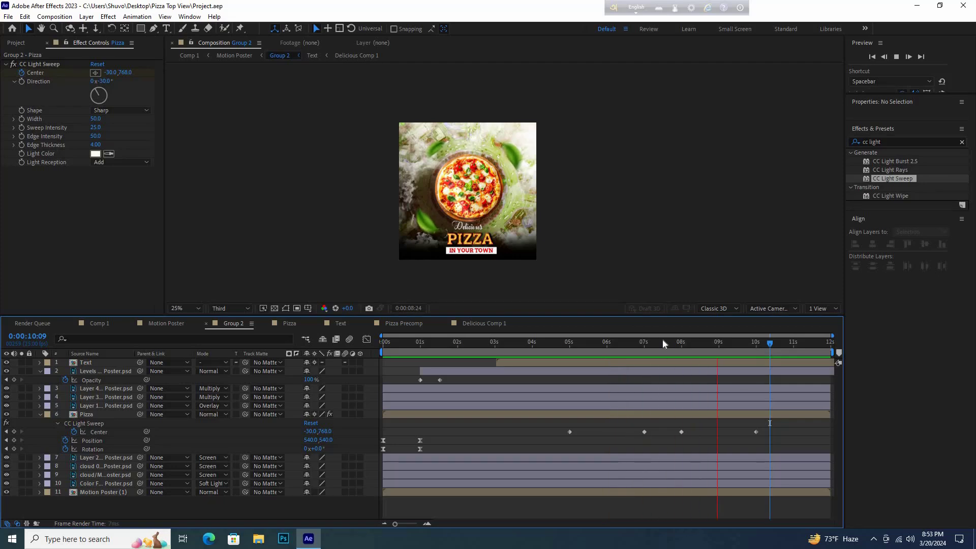
{"action": "key", "text": "space"}
Set viewer magnification to Fit, enlarge the viewer panel, and play the preview again.
{"action": "left_click", "coordinate": [185, 304]}
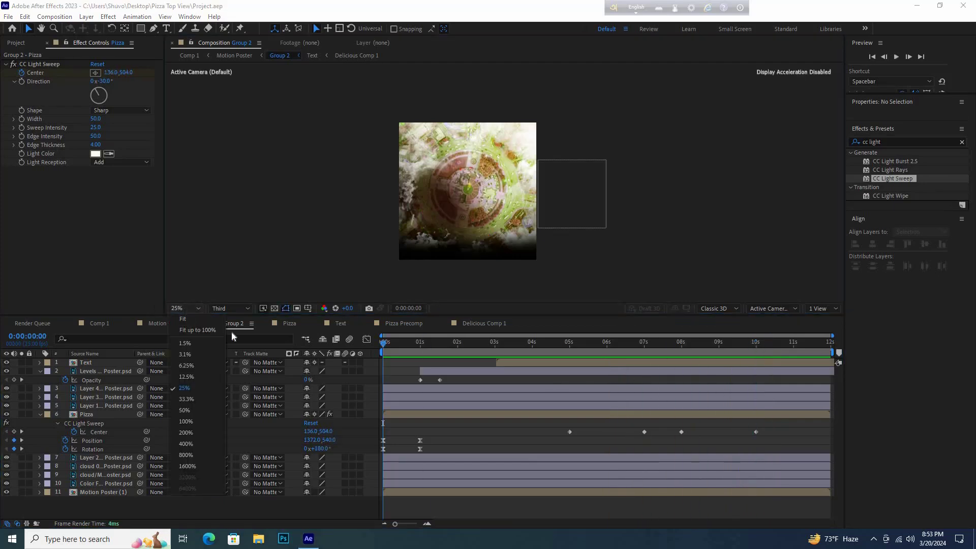
{"action": "left_click", "coordinate": [231, 331]}
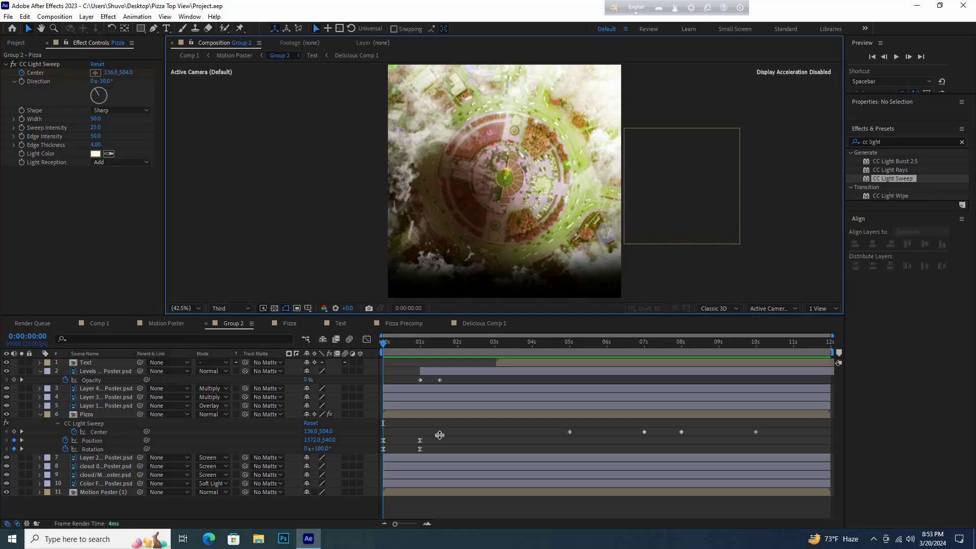
{"action": "left_click_drag", "start_coordinate": [441, 314], "coordinate": [432, 447]}
{"action": "key", "text": "space"}
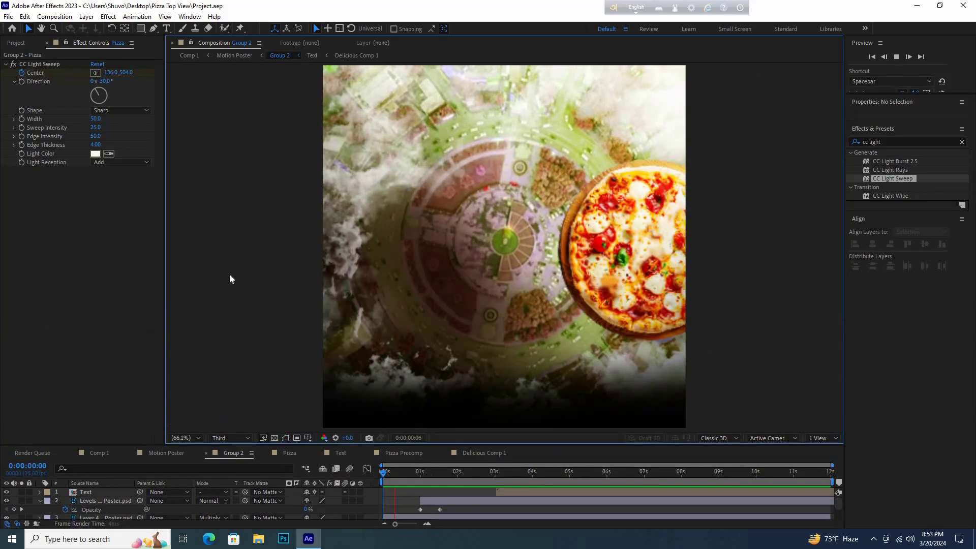